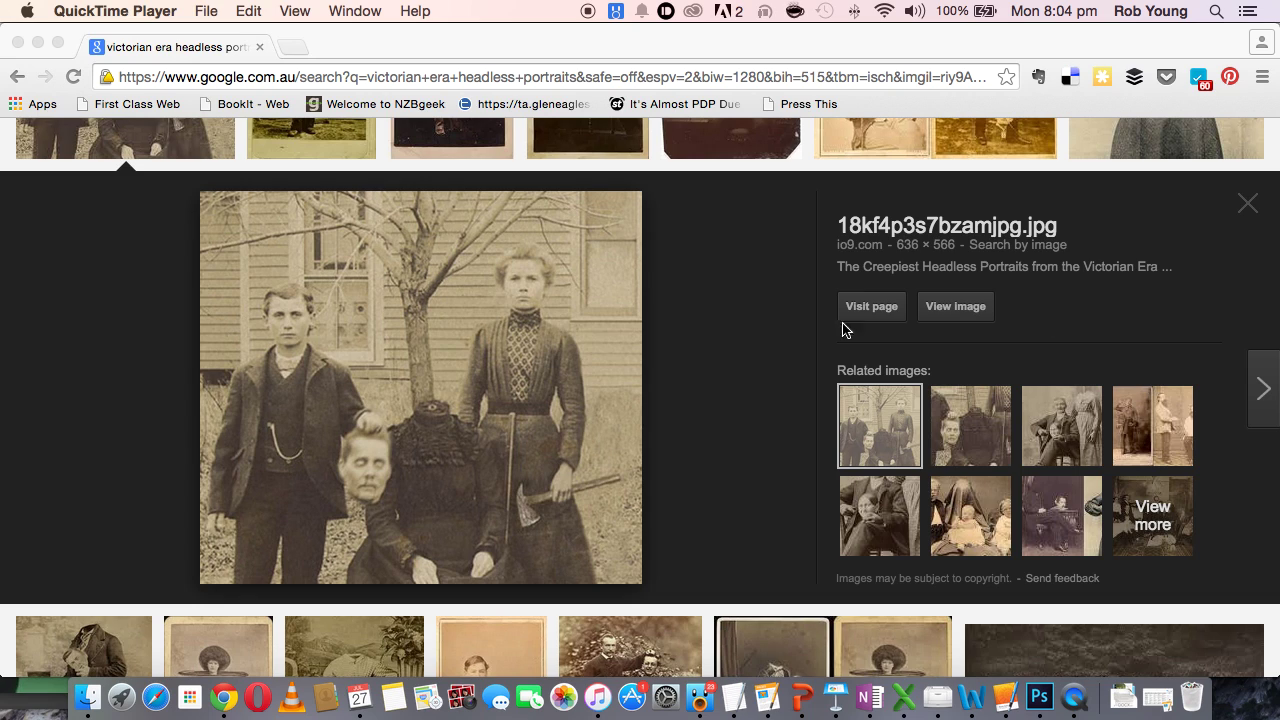
Browse through the Victorian-era headless portrait image results one by one, examining how the heads and bodies are posed.
click(533, 360)
key(Right)
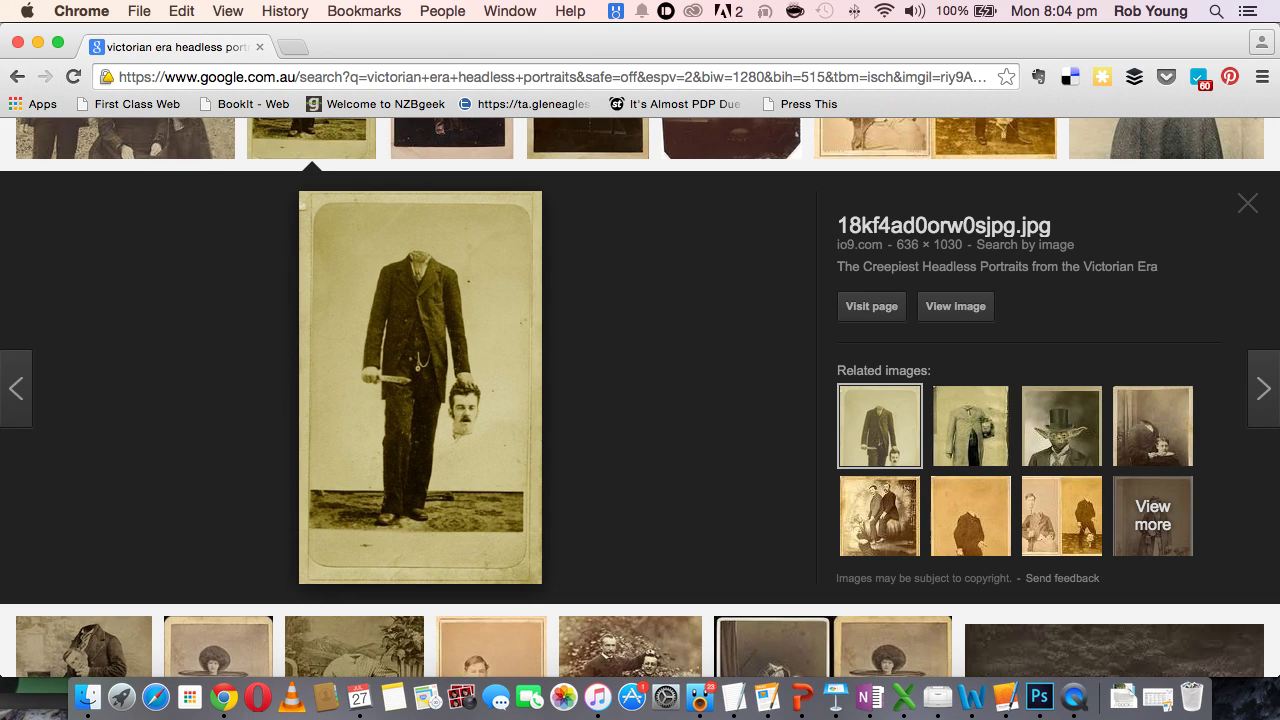
key(Right)
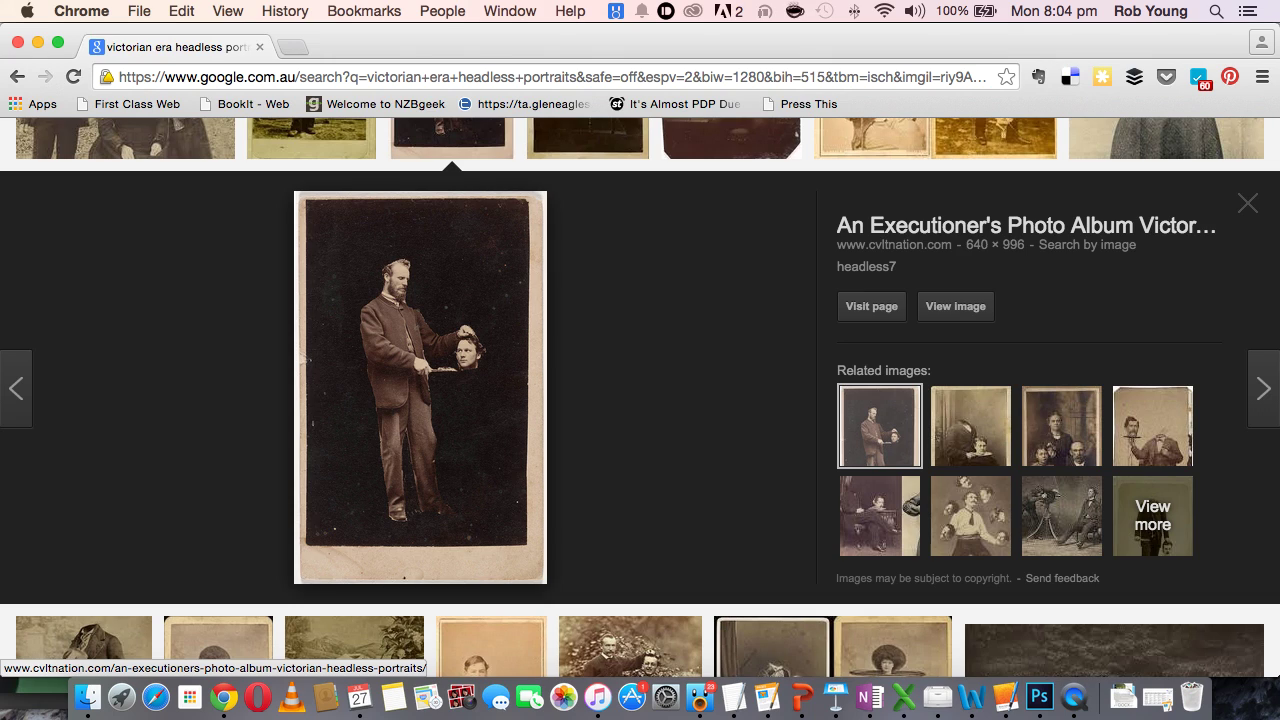
key(Right)
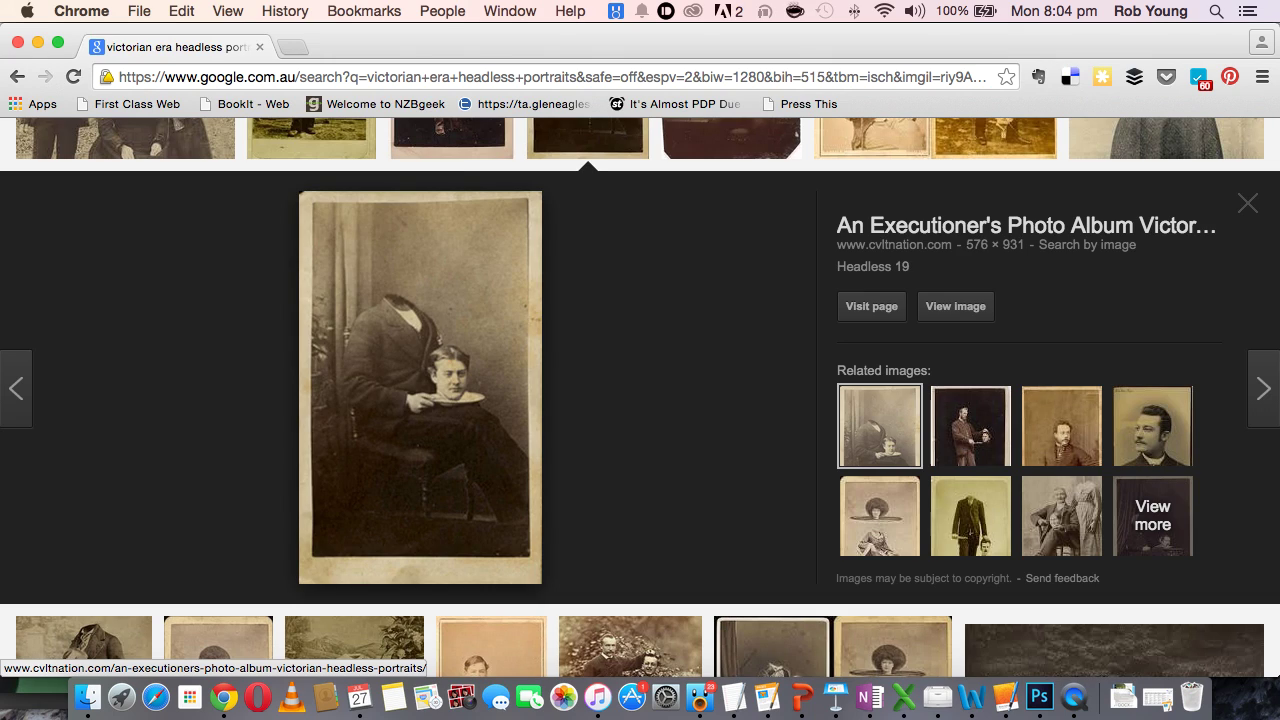
key(Right)
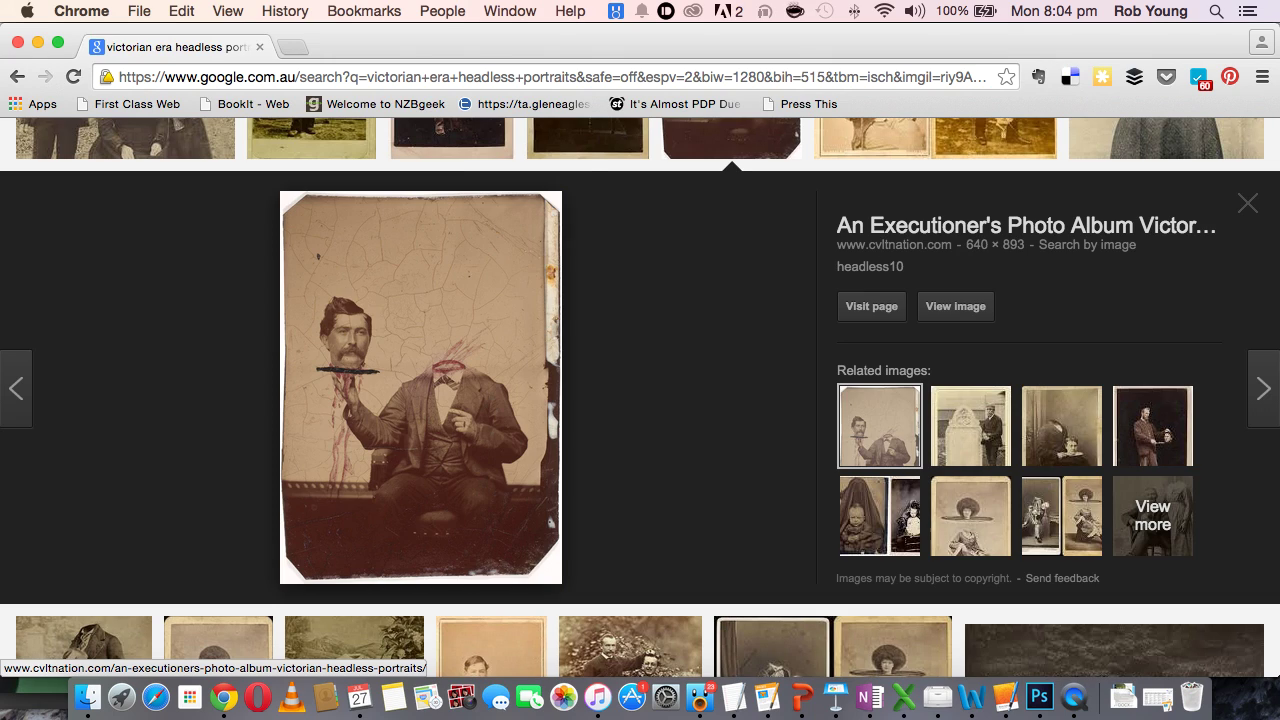
key(Right)
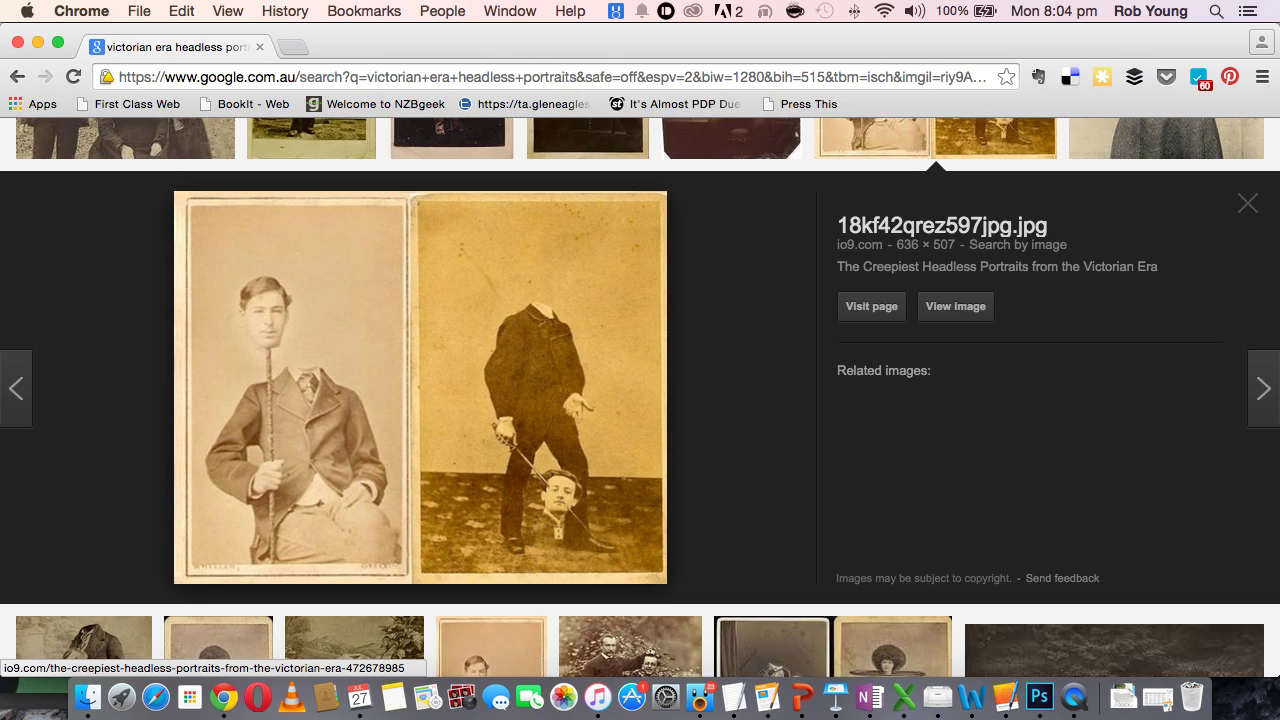
key(Right)
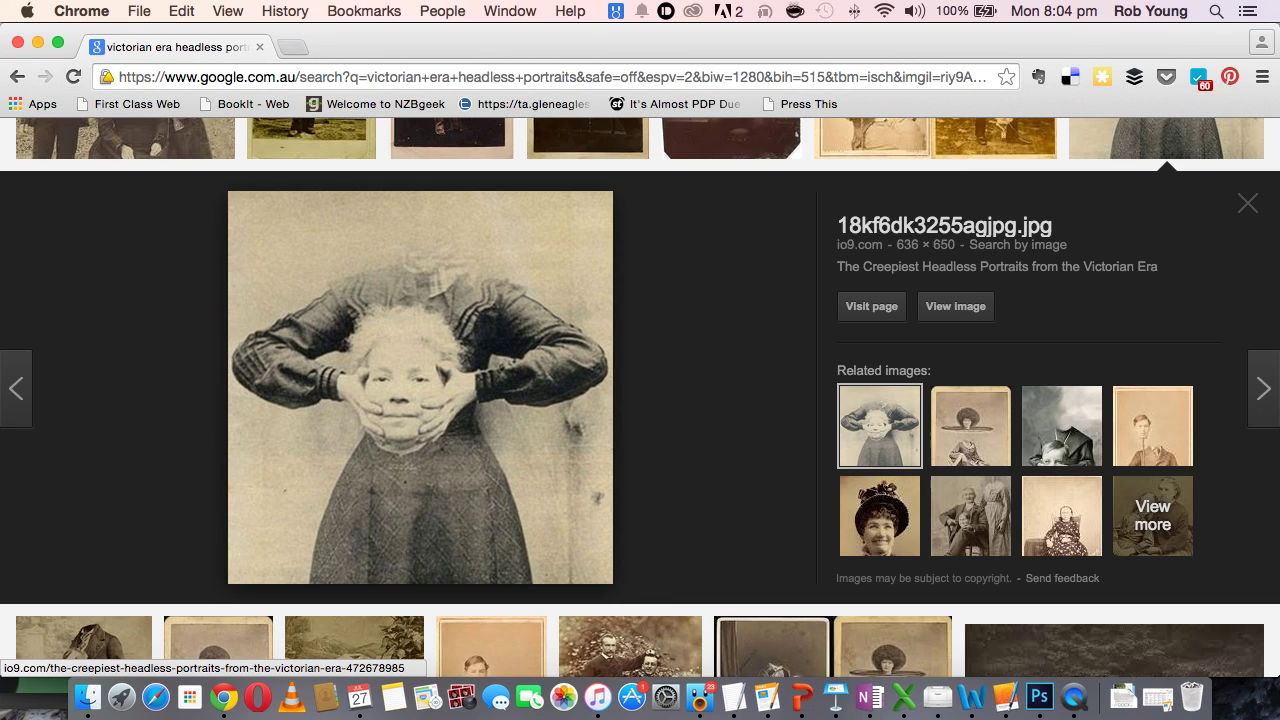
key(Right)
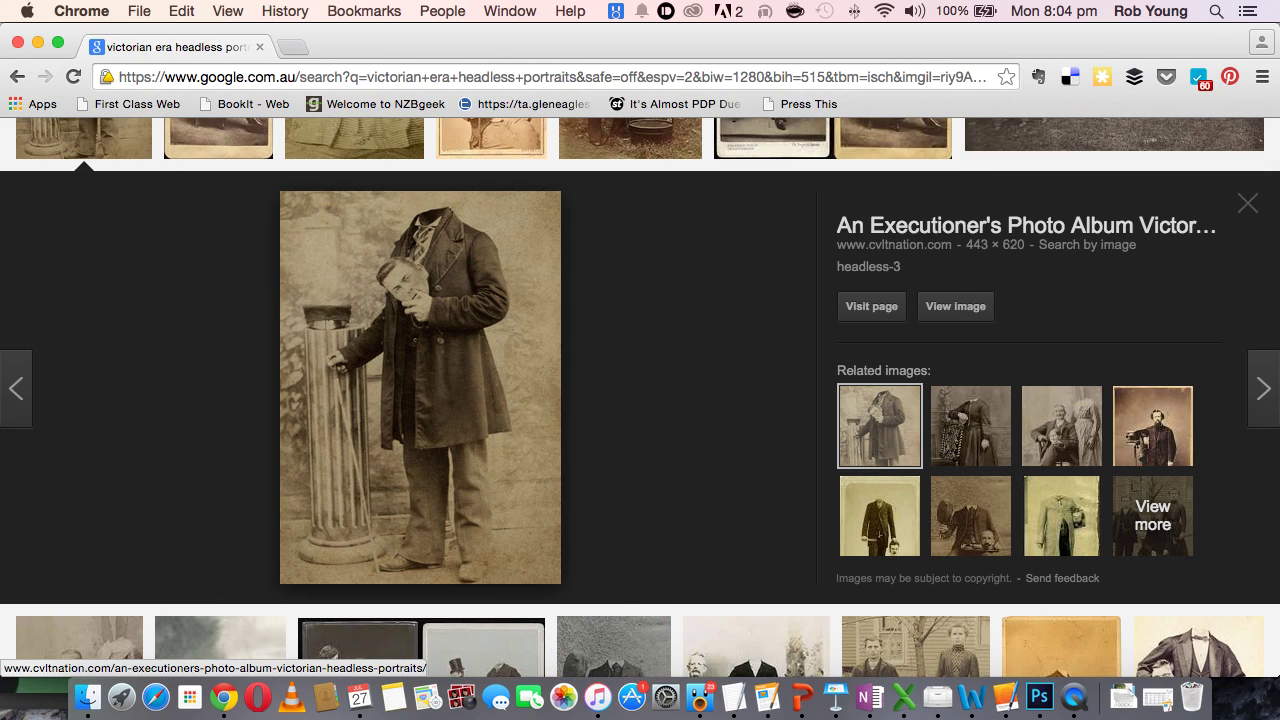
key(Right)
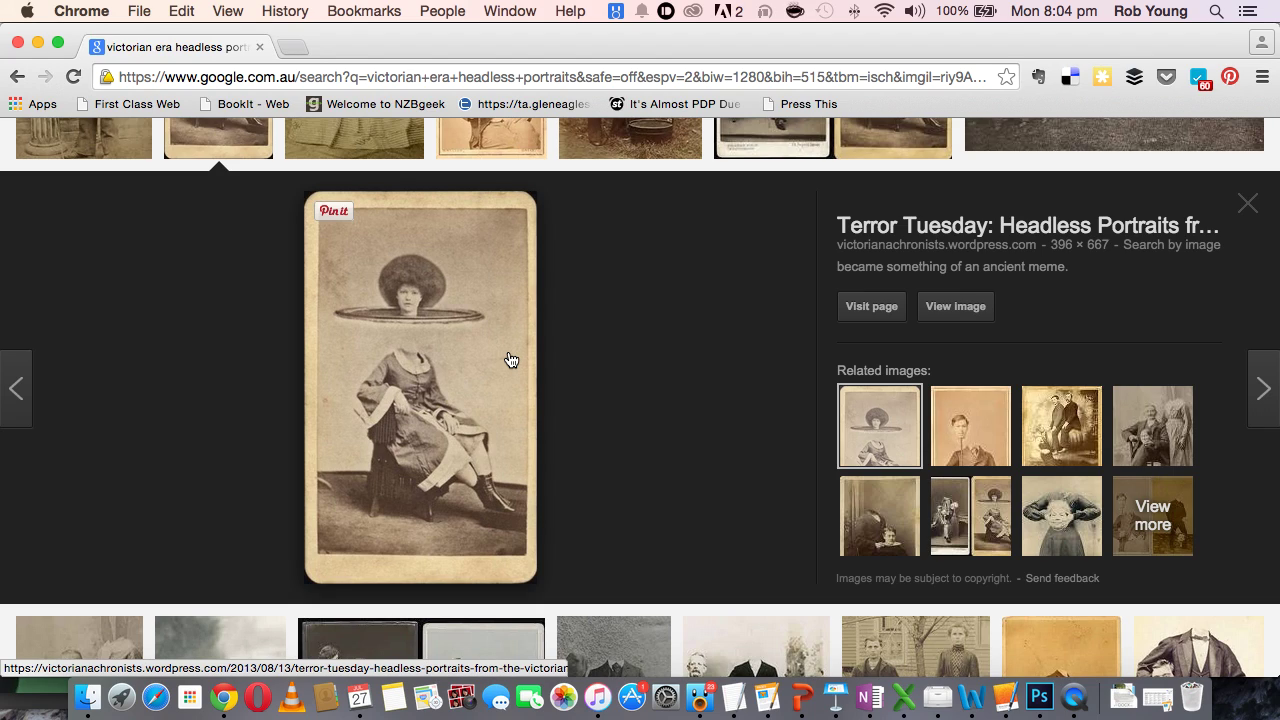
Switch to Photoshop and line up the shia.jpg and background.jpg windows beside the finished image for comparison.
click(1040, 697)
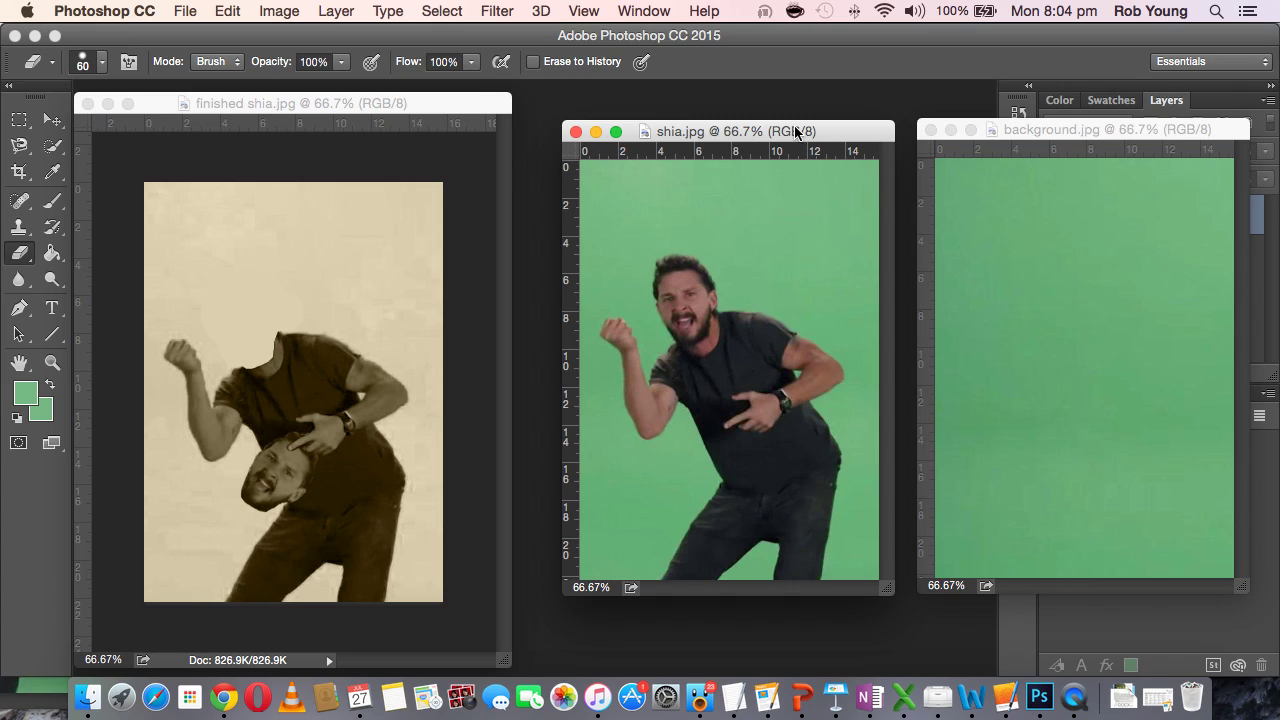
drag(792, 131, 792, 110)
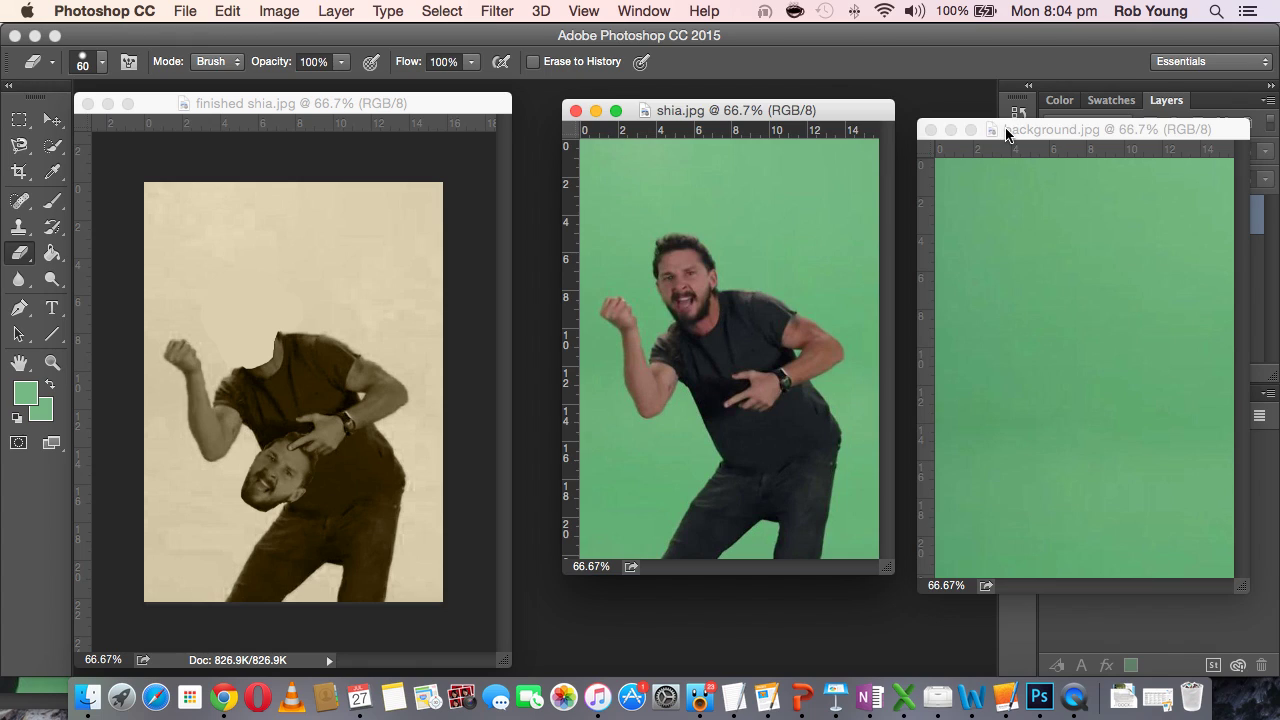
drag(1001, 122, 996, 102)
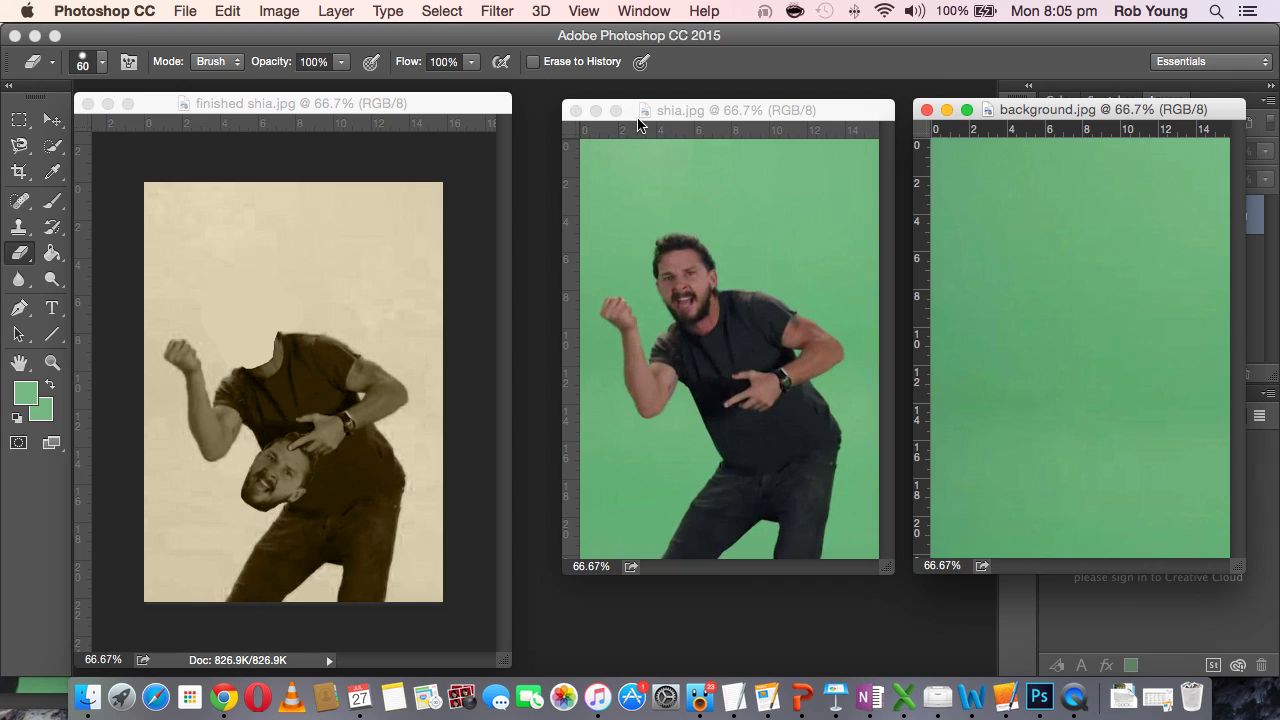
Close all open documents, discarding the changes to Untitled-1.
click(220, 104)
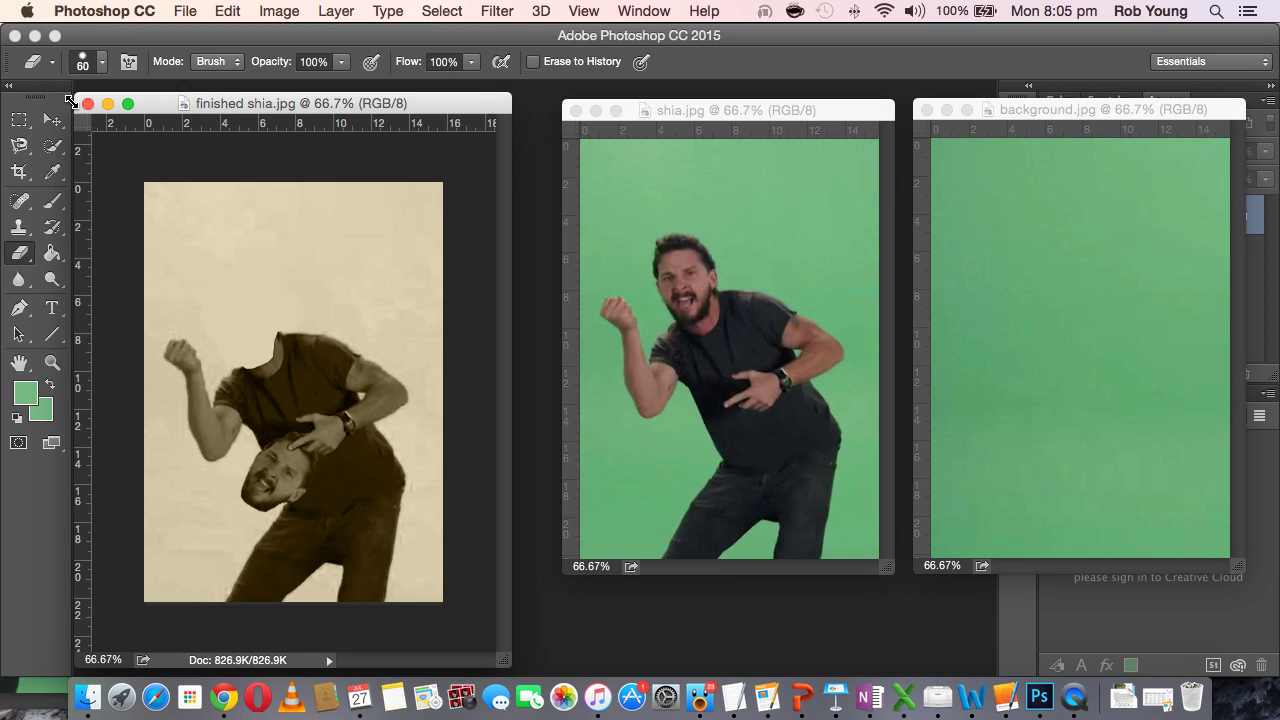
click(88, 104)
click(578, 111)
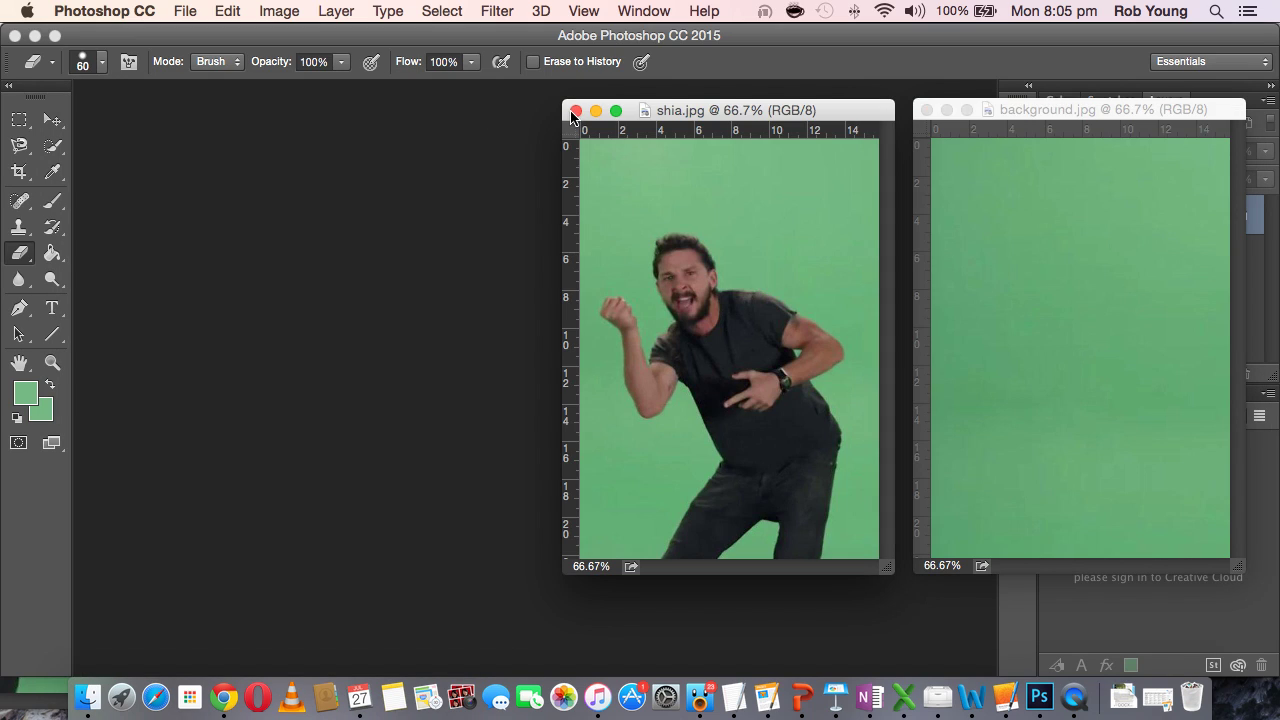
click(576, 114)
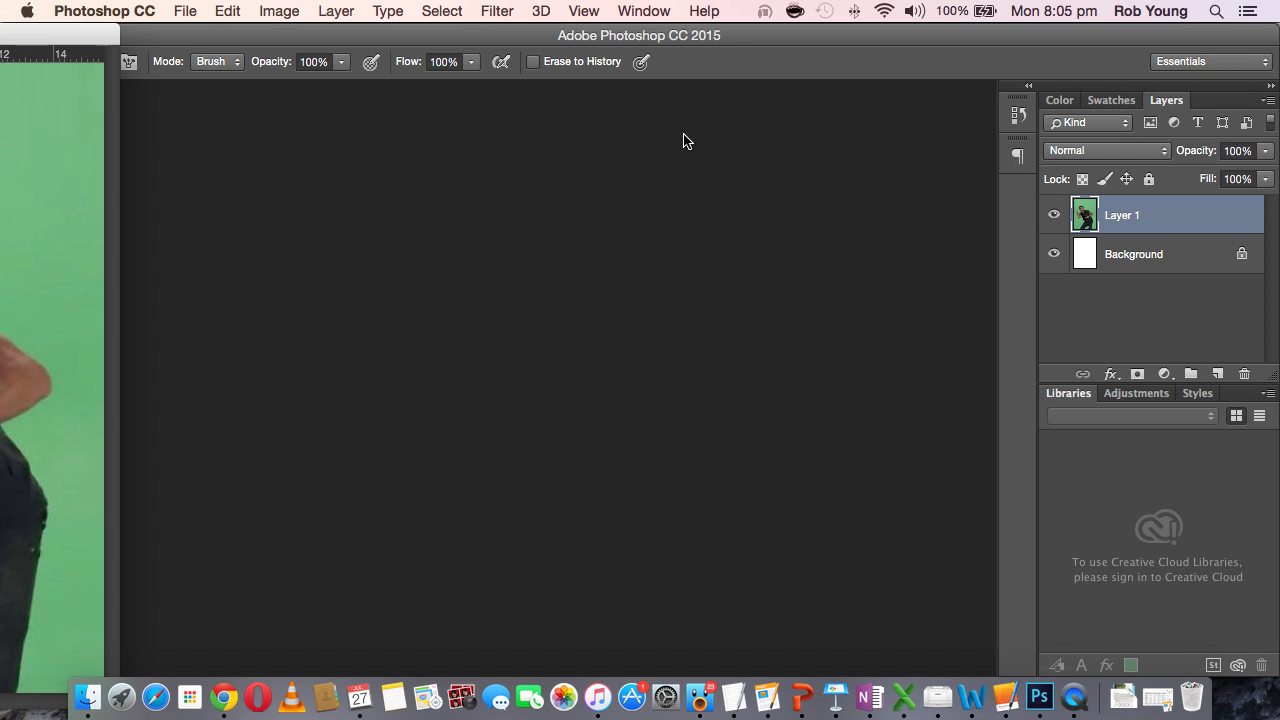
drag(14, 42, 219, 117)
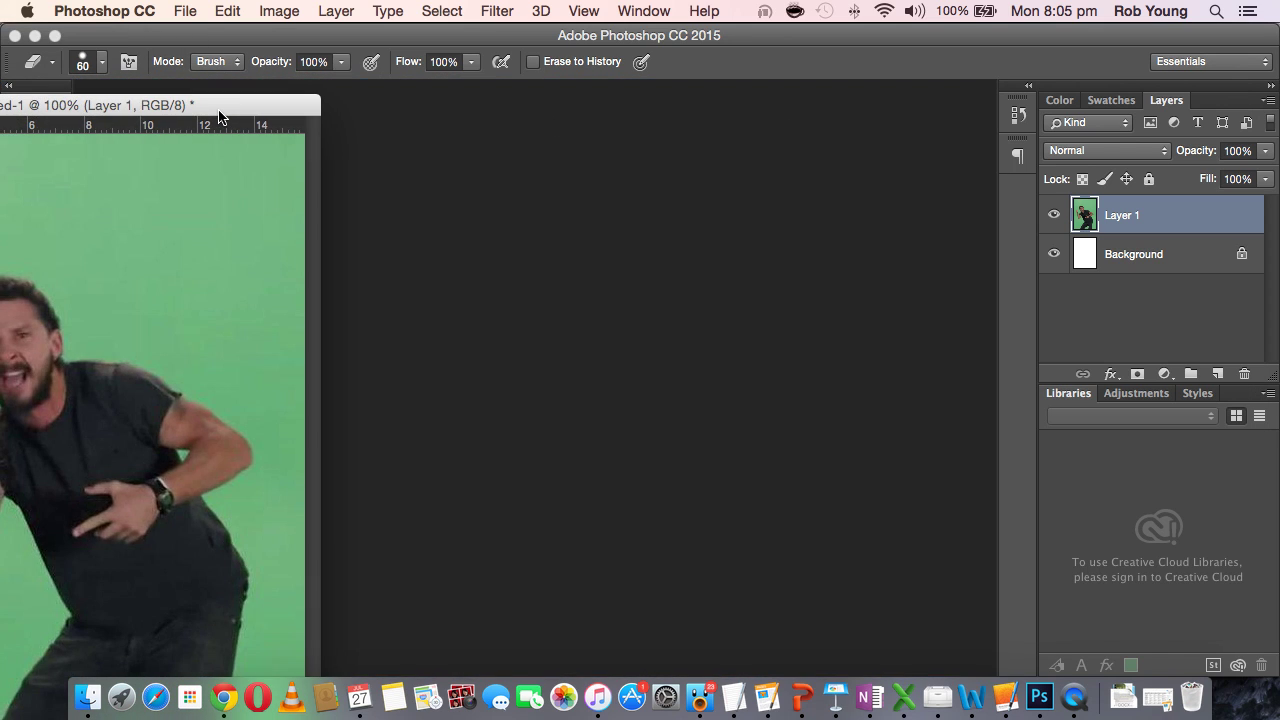
key(super+w)
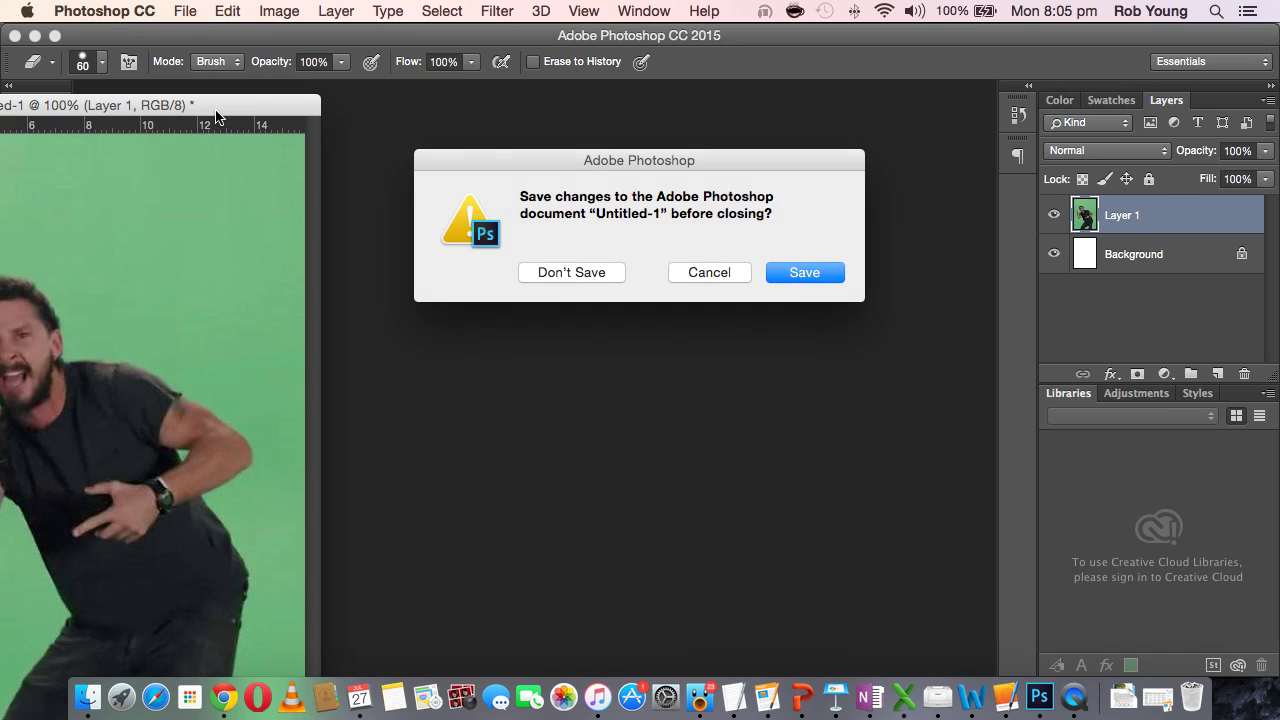
click(583, 272)
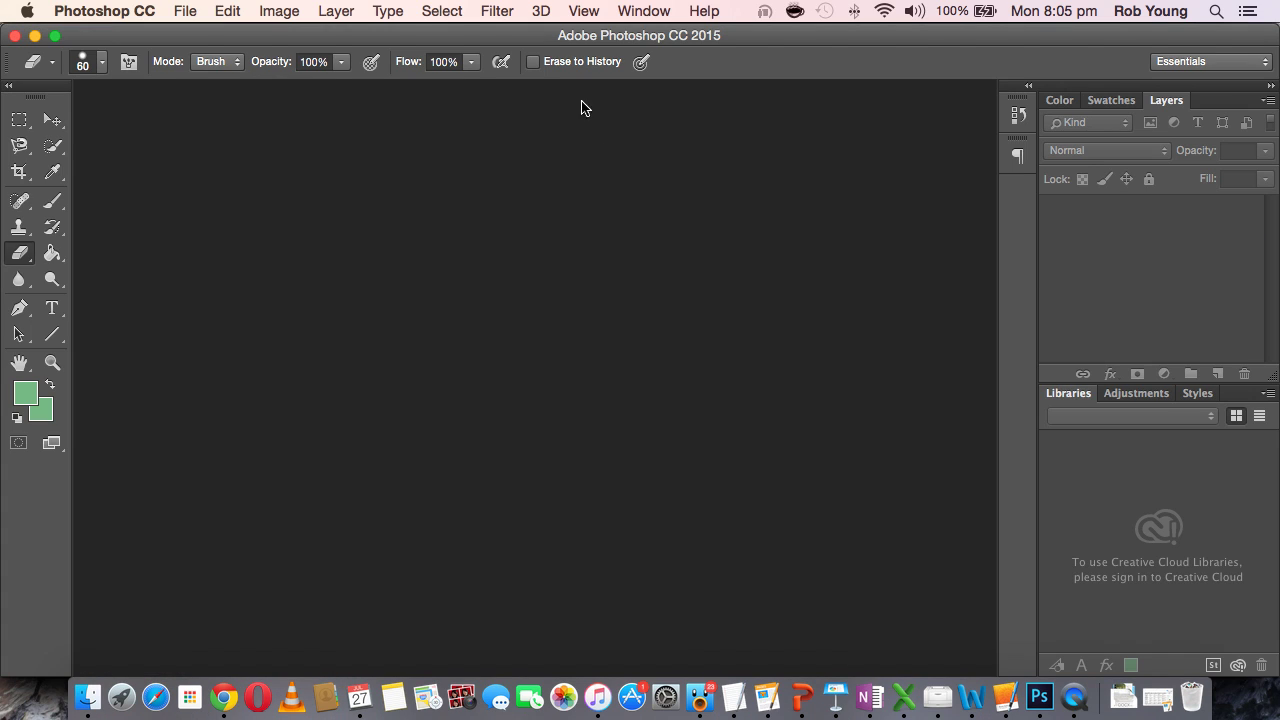
mouse_move(503, 37)
mouse_down()
mouse_move(503, 106)
mouse_move(497, 43)
mouse_up()
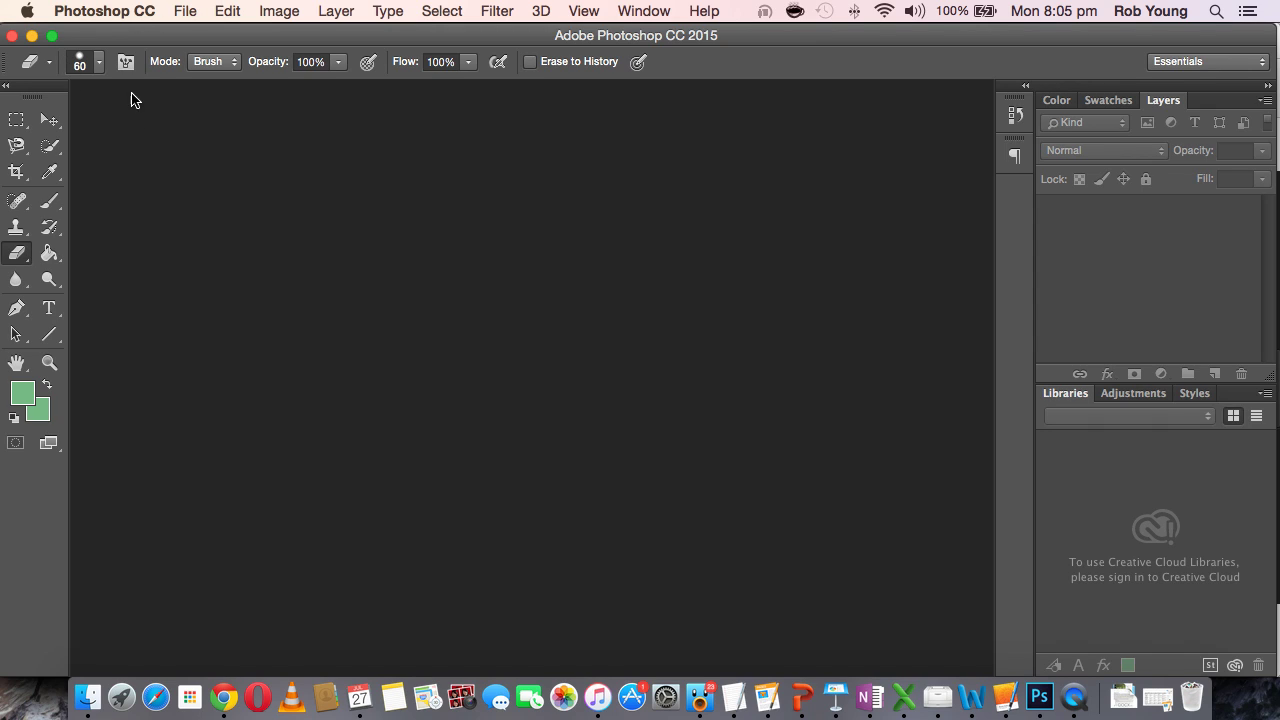
Load background.jpg and shia.jpg from the headless shia folder into one document as stacked layers using the Load Files into Stack script.
click(190, 9)
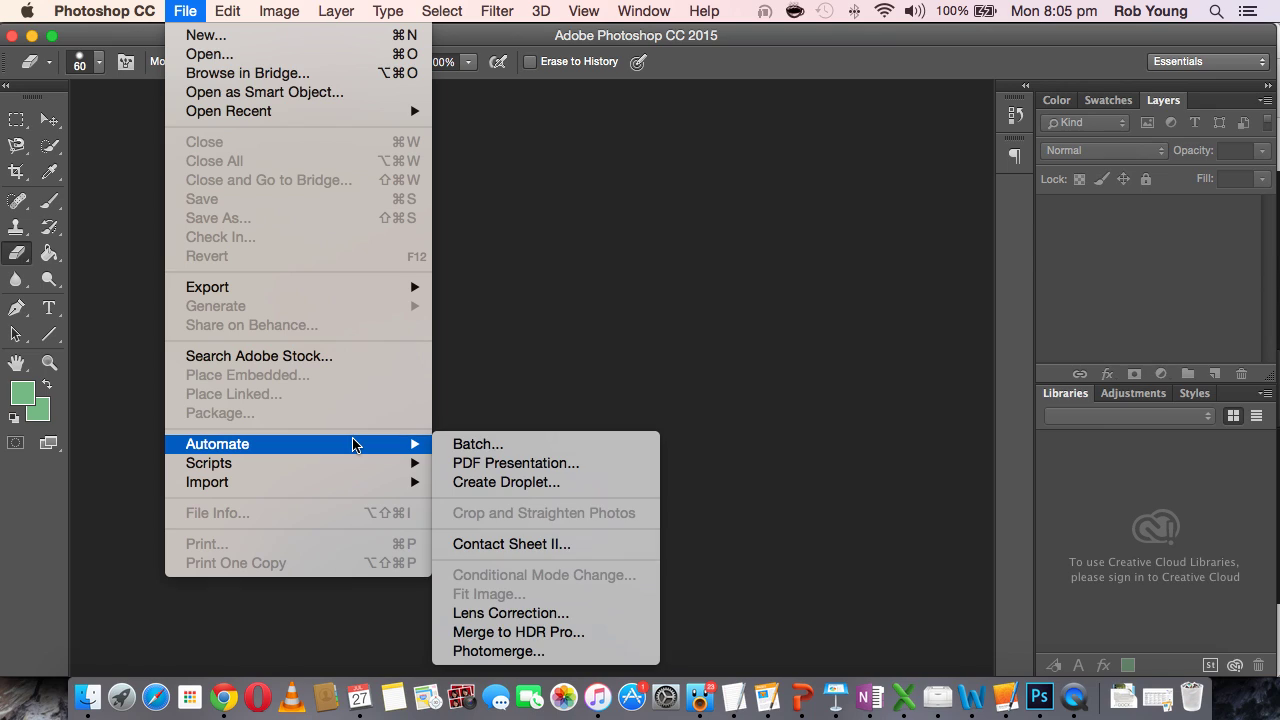
mouse_move(355, 467)
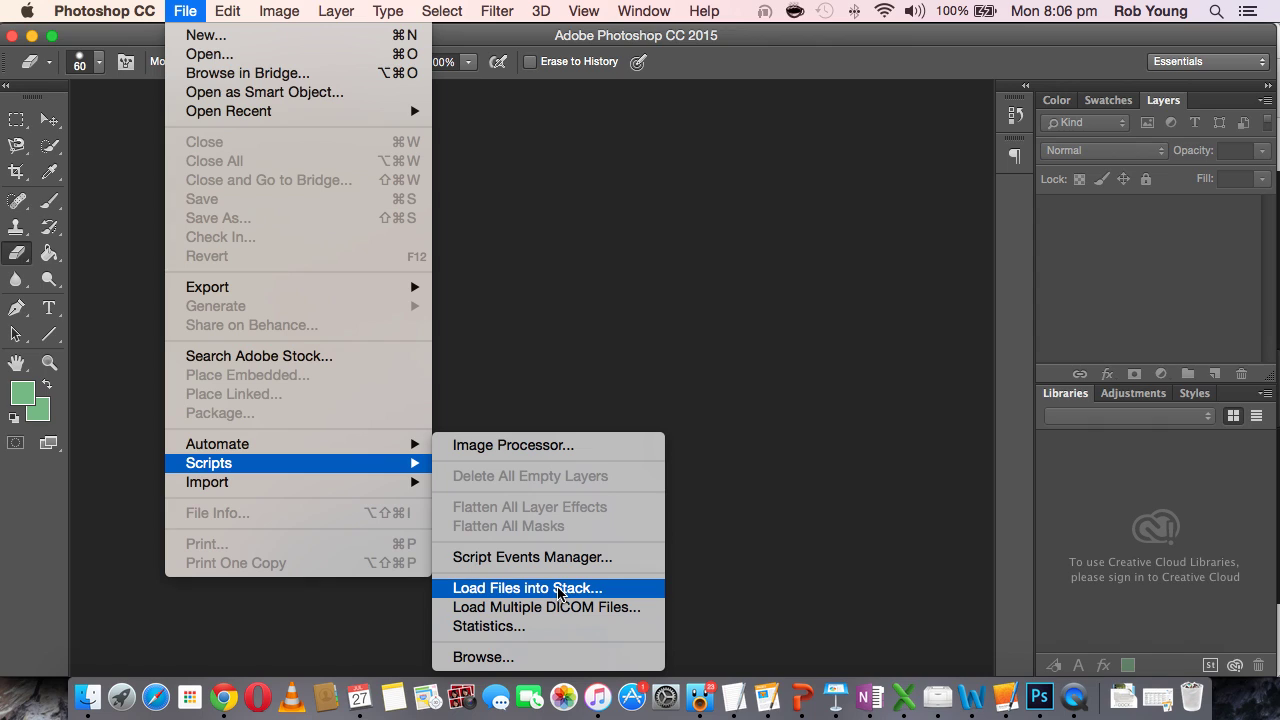
click(620, 591)
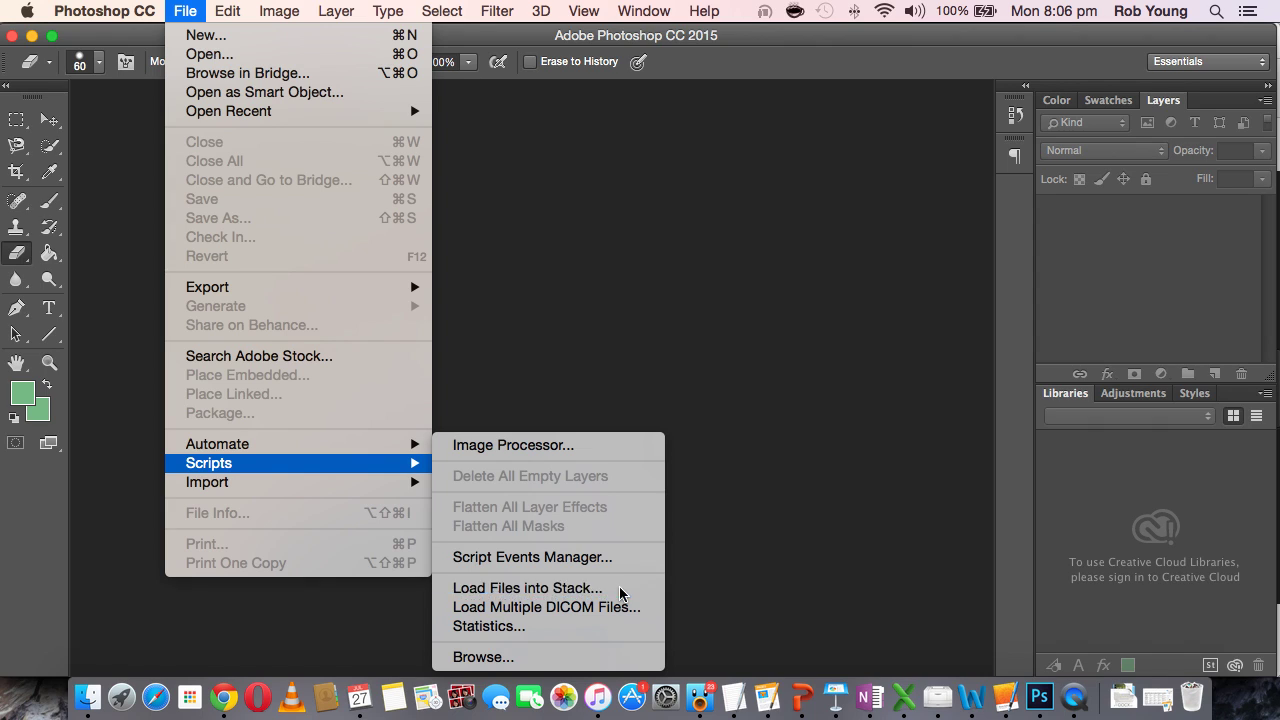
drag(557, 186, 556, 186)
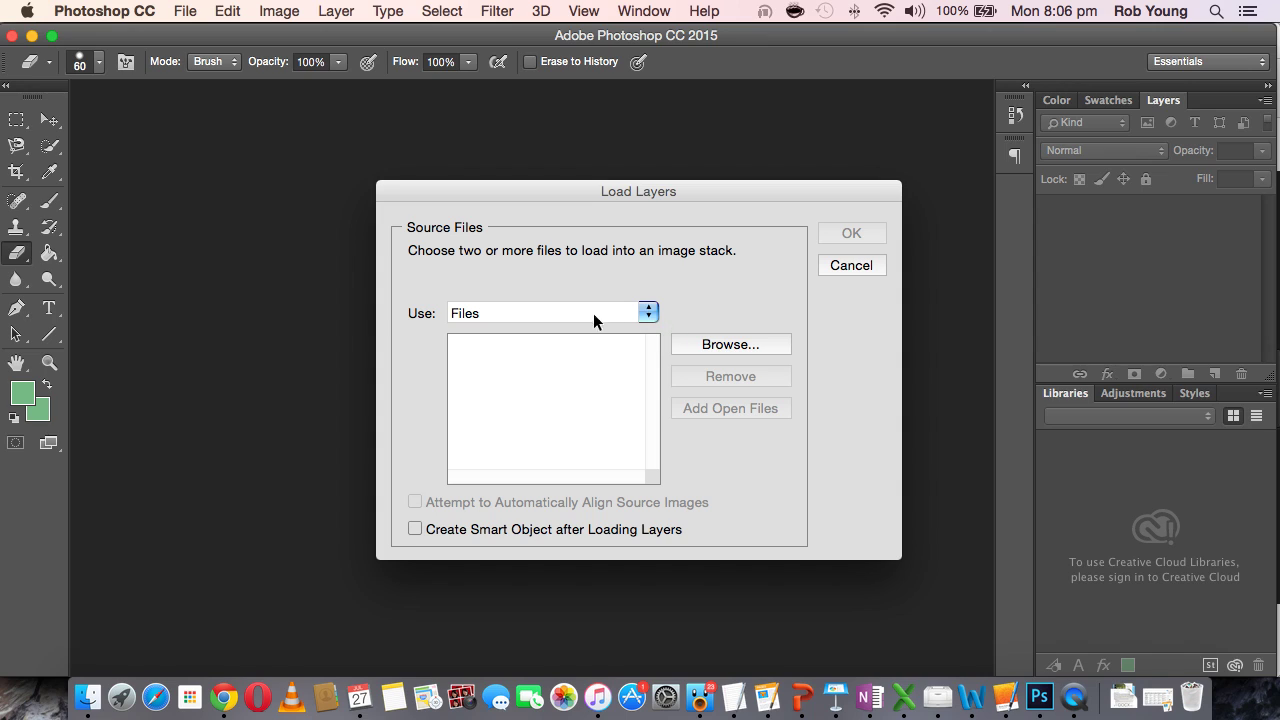
click(727, 345)
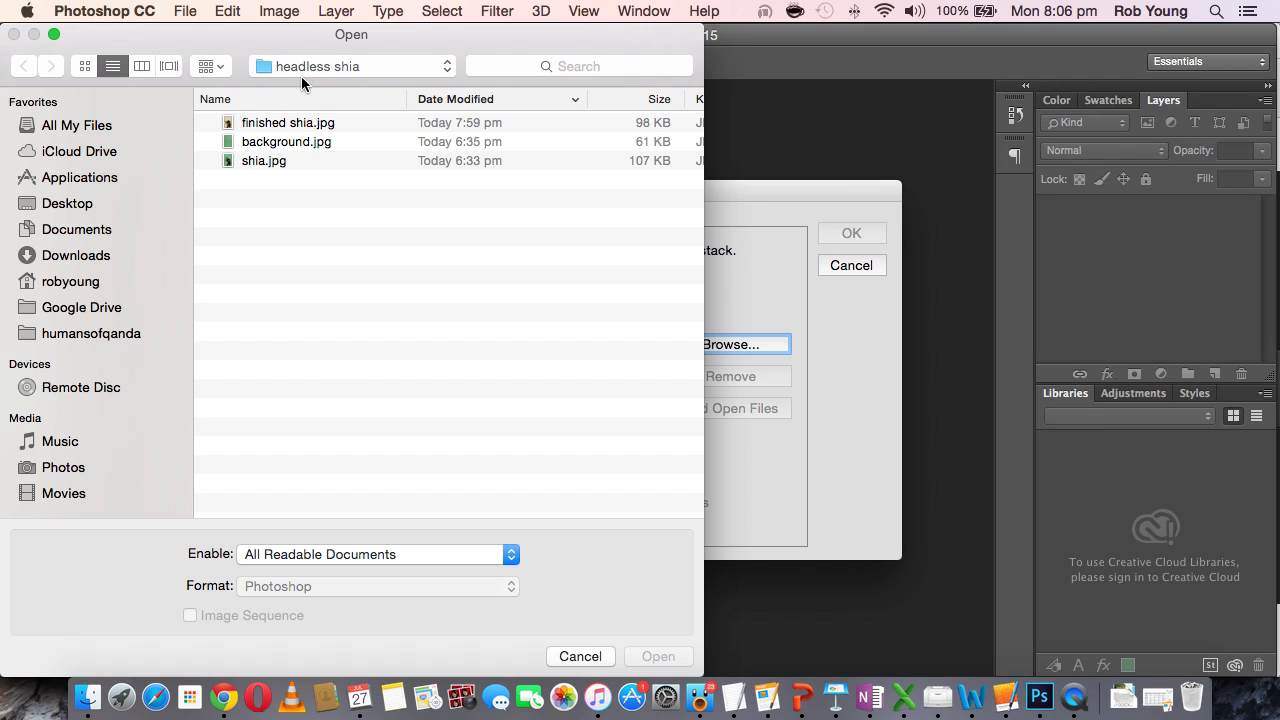
click(262, 162)
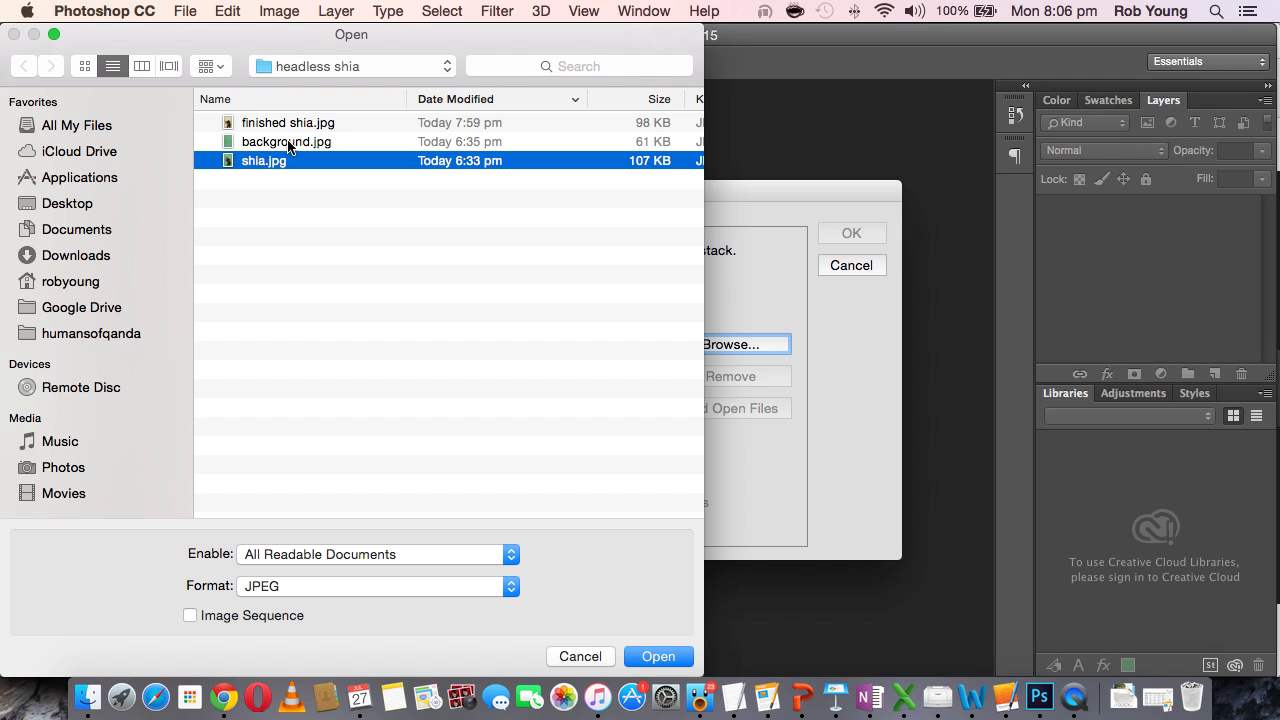
shift+click(288, 146)
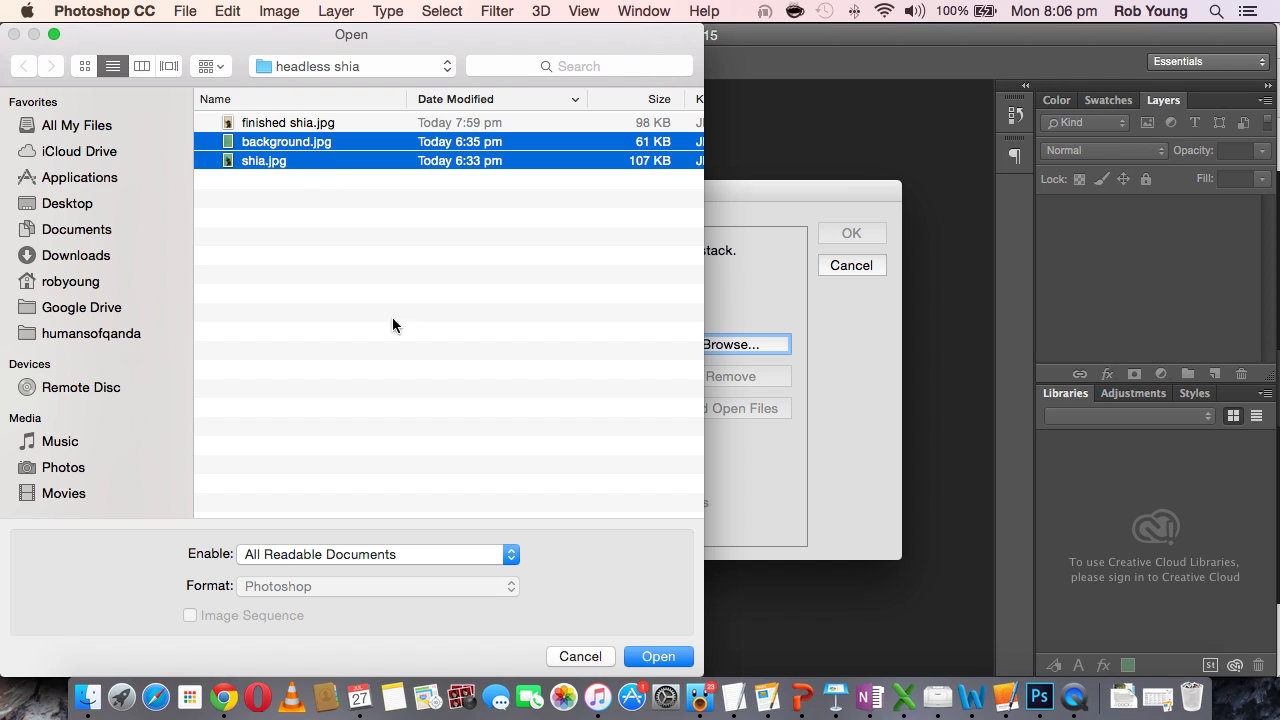
click(664, 659)
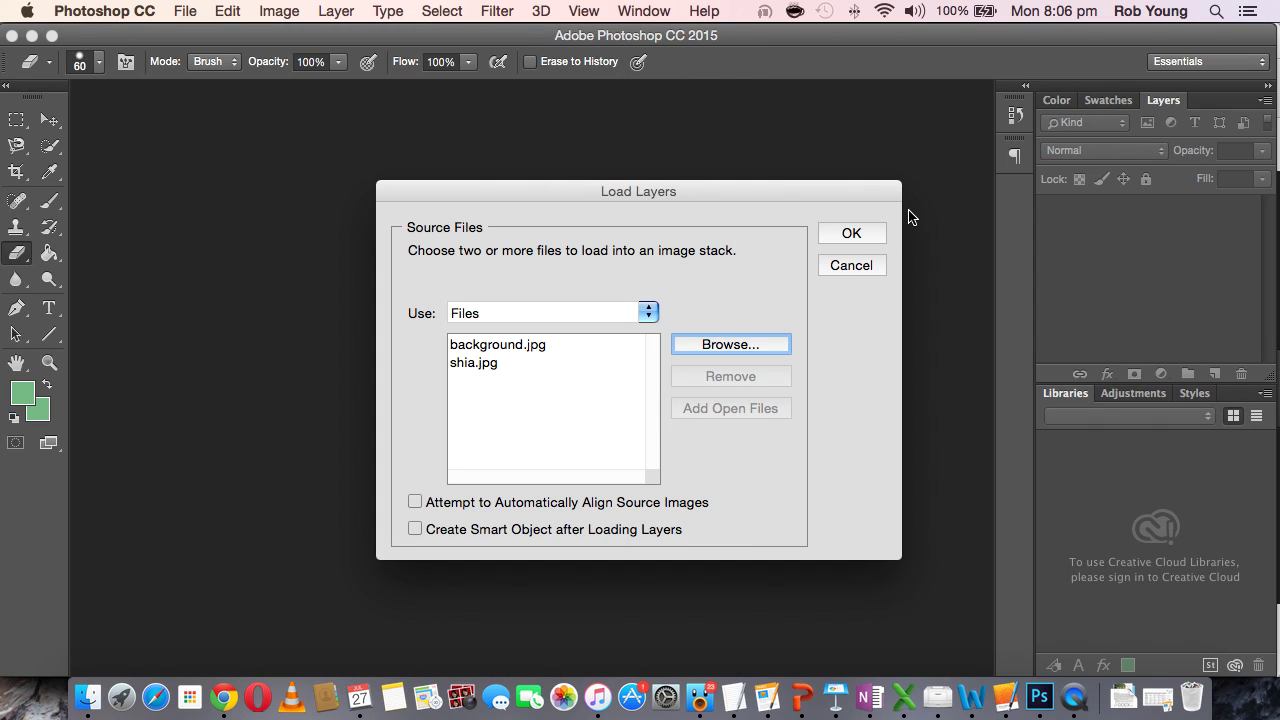
click(851, 234)
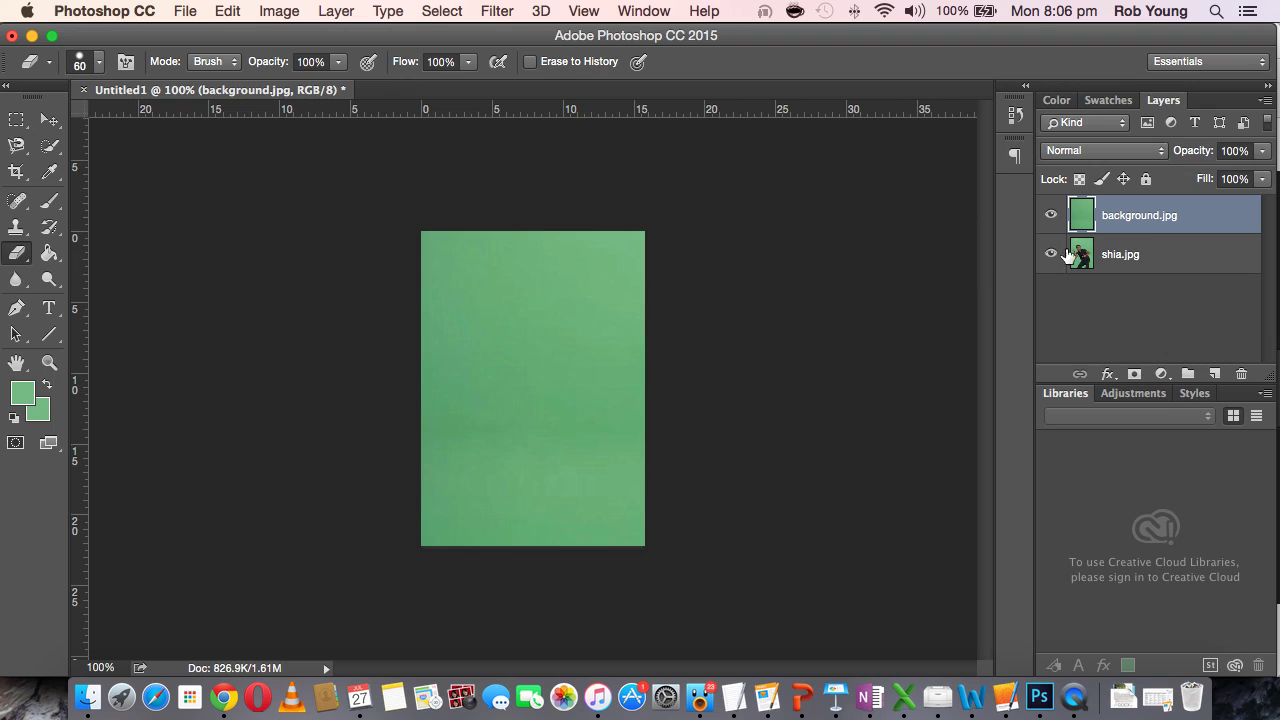
Hide and show the background.jpg layer repeatedly to examine the shia.jpg layer beneath it, leaving both layers visible.
click(1125, 256)
click(1122, 228)
click(1051, 216)
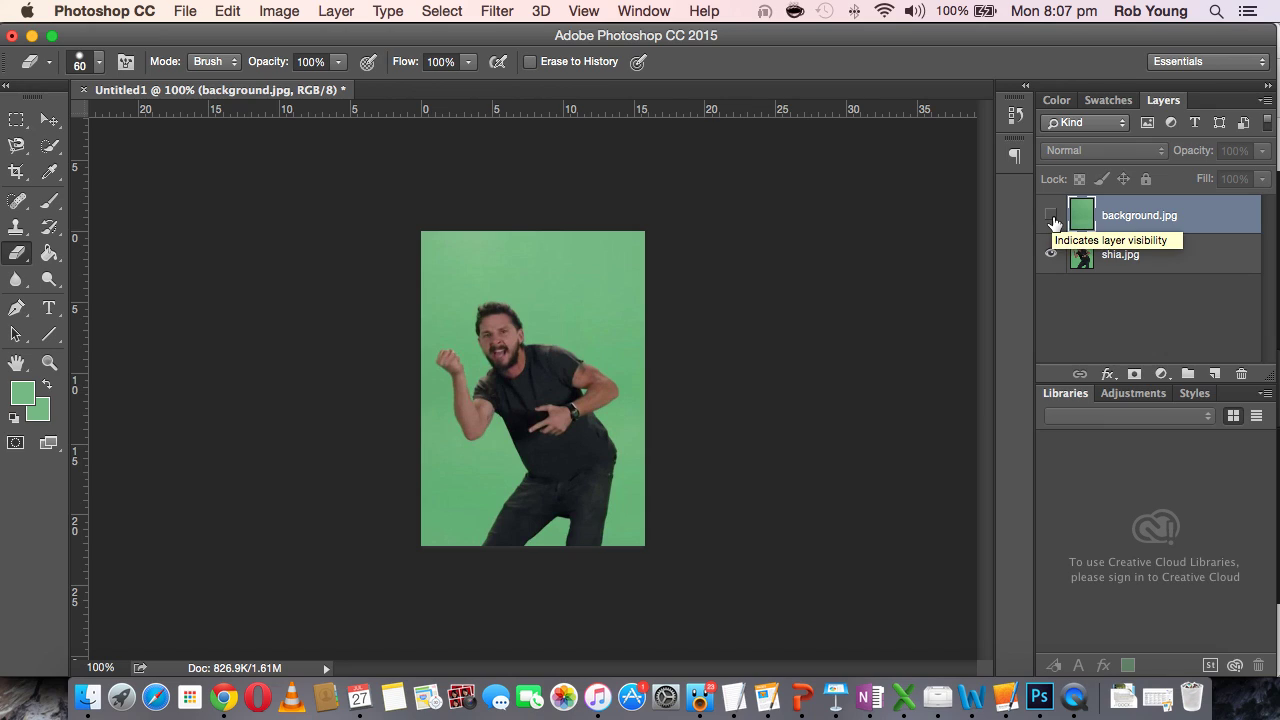
click(1051, 216)
click(1051, 215)
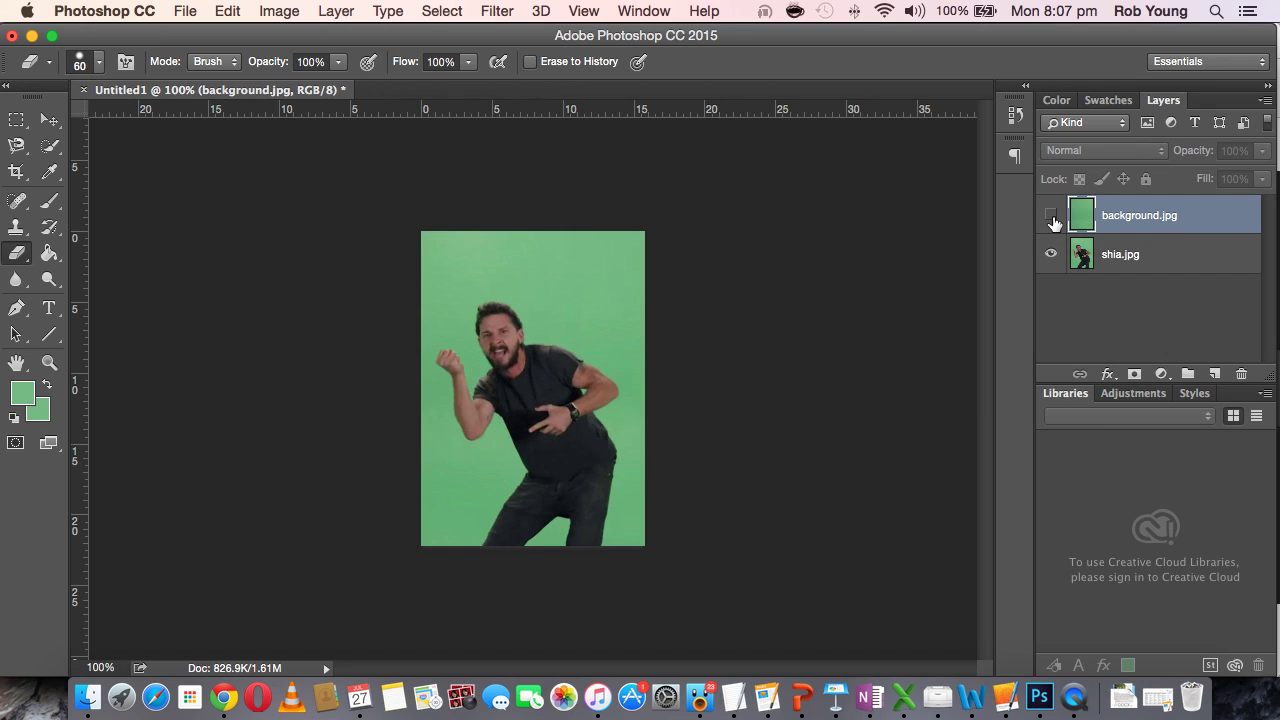
click(1051, 215)
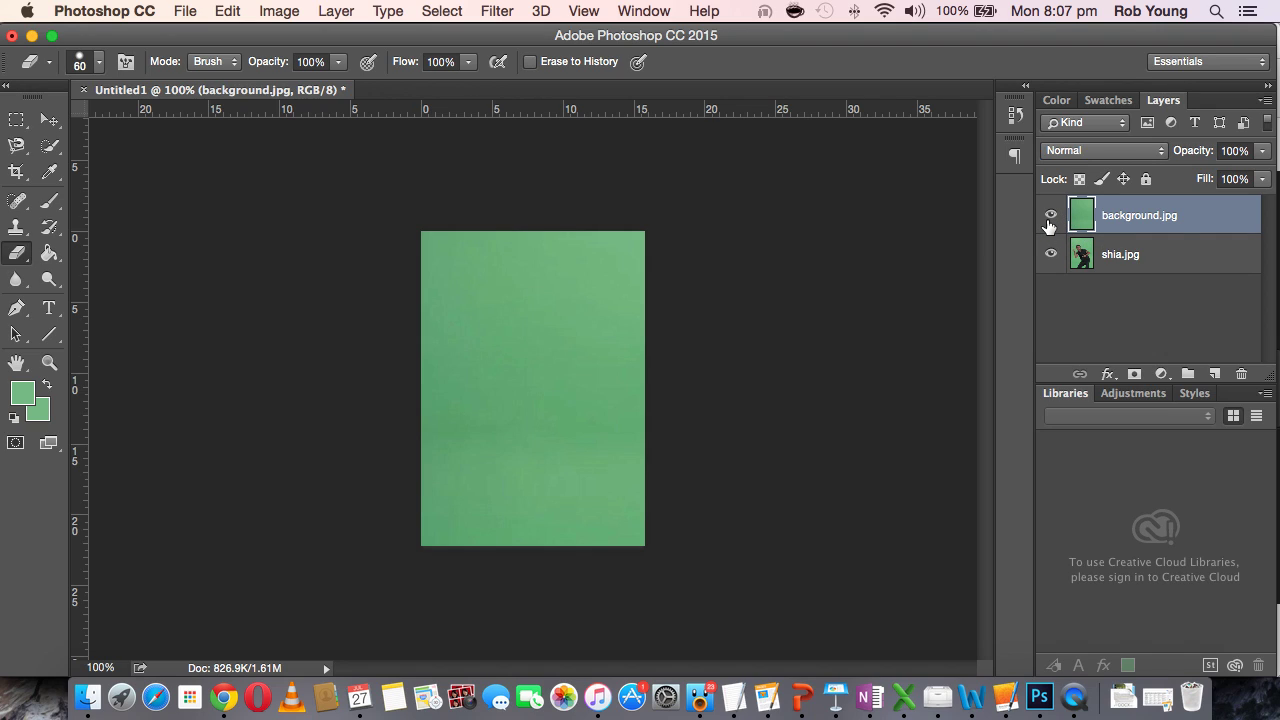
click(1051, 218)
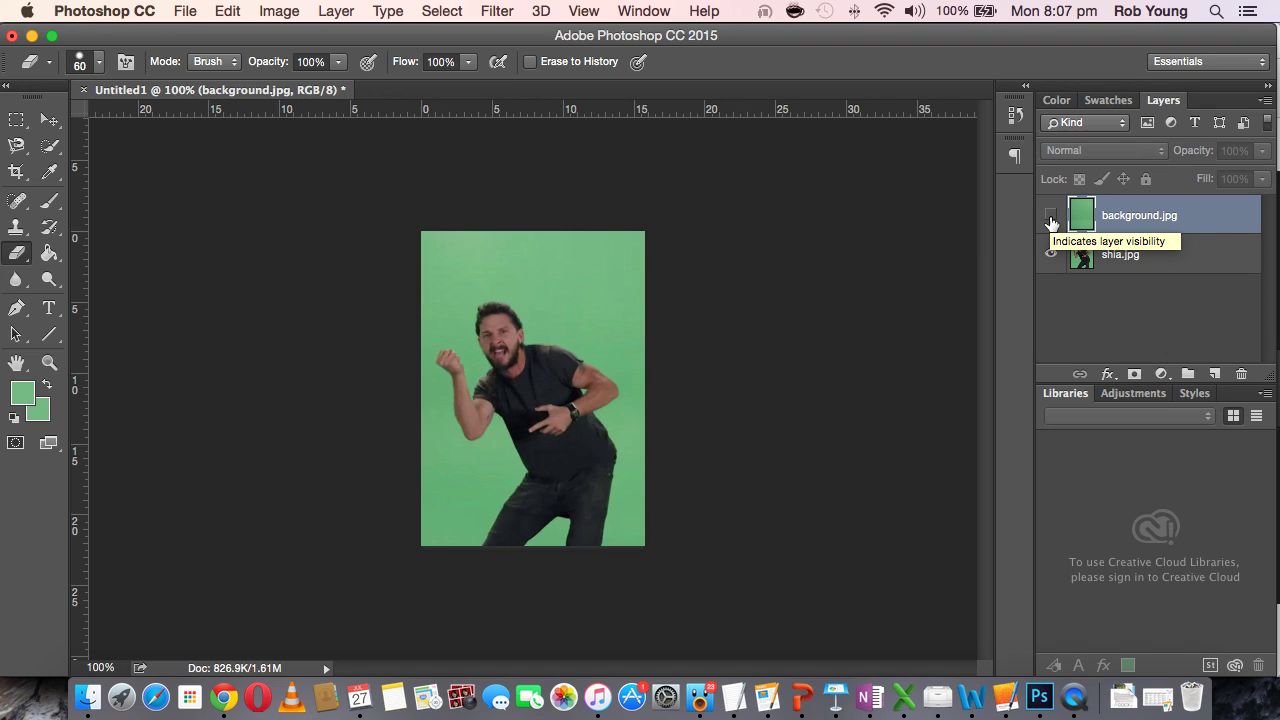
click(1051, 218)
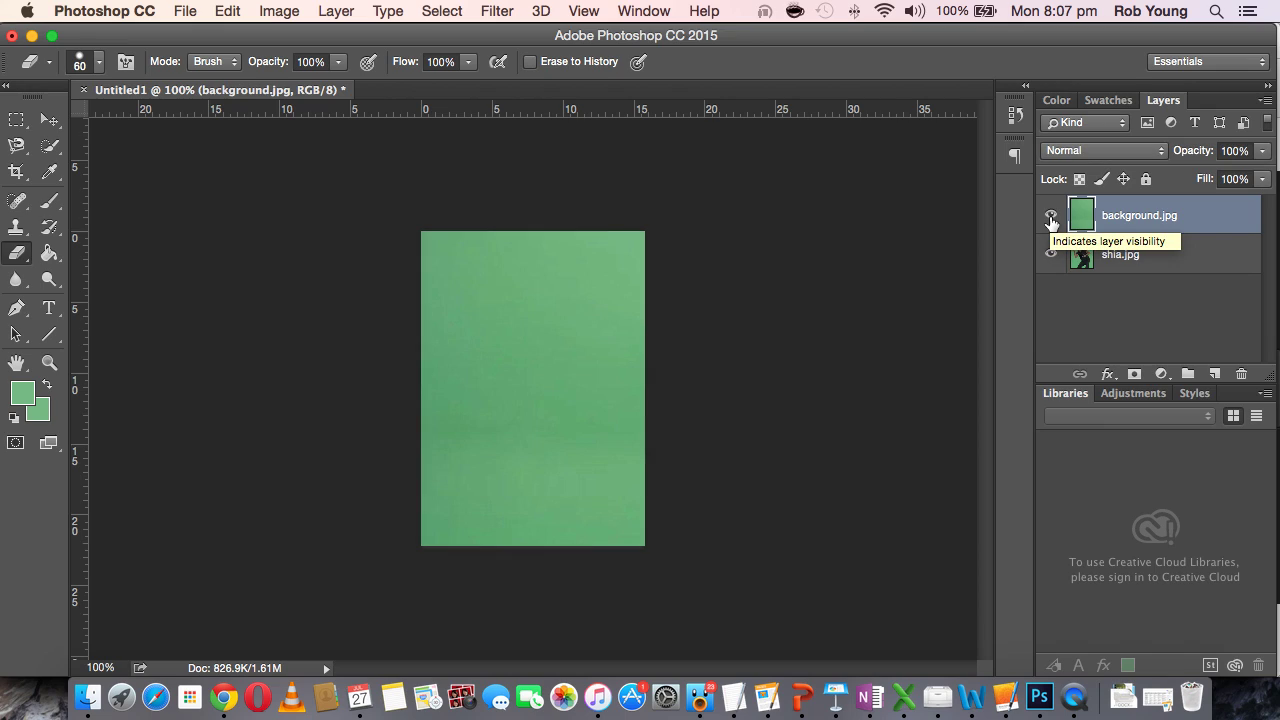
Make shia.jpg the active layer and check that the Layers panel is enabled.
click(1119, 257)
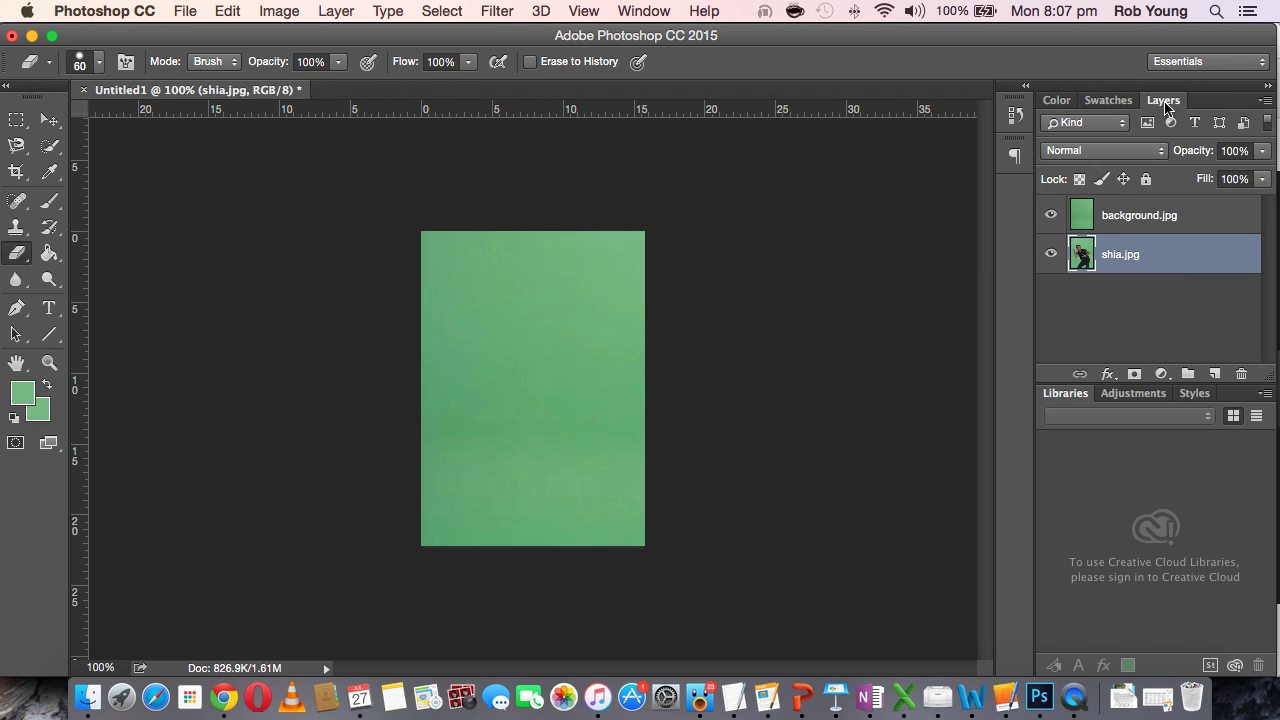
click(645, 11)
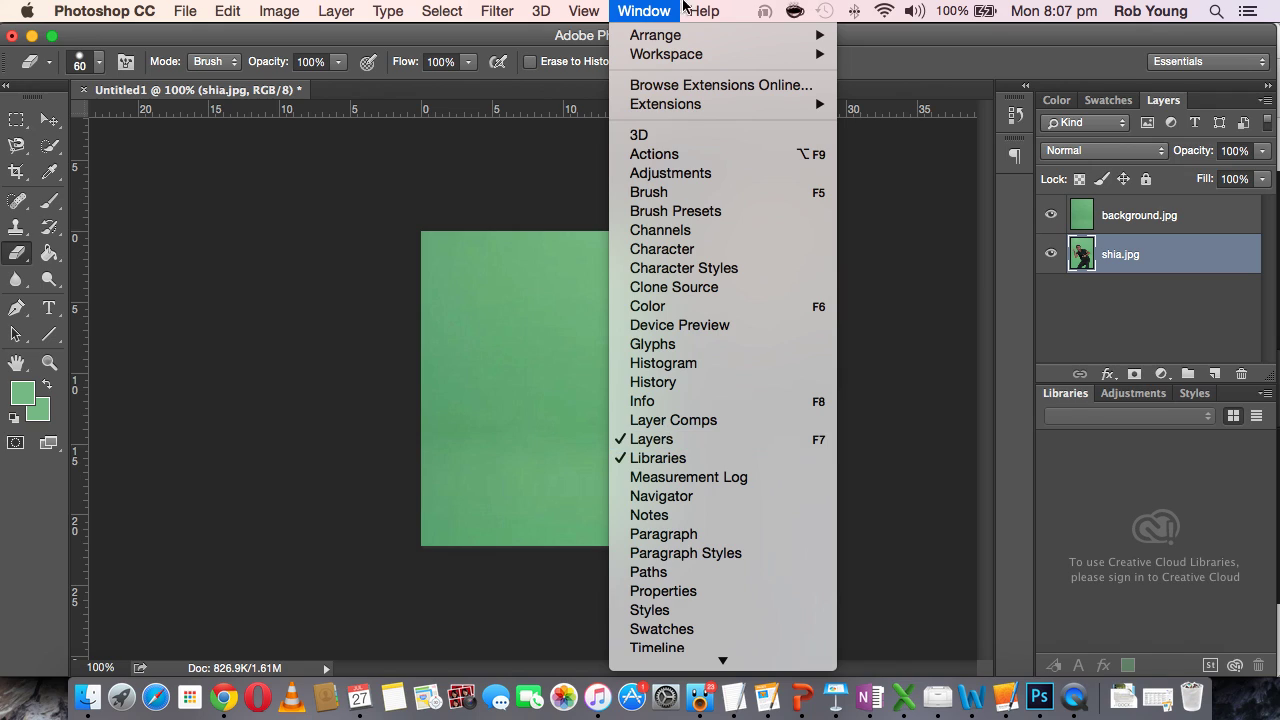
click(1099, 240)
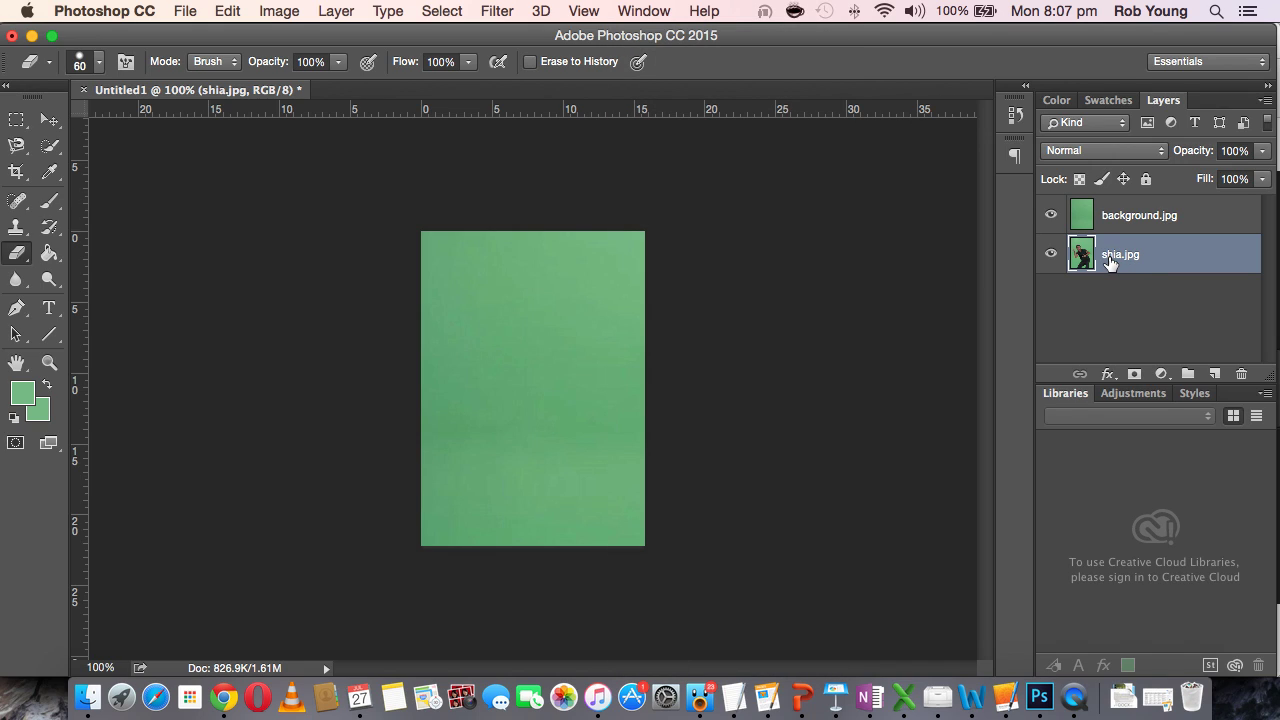
Move the shia.jpg layer above the background.jpg layer in the layer stack.
drag(1106, 261, 1105, 206)
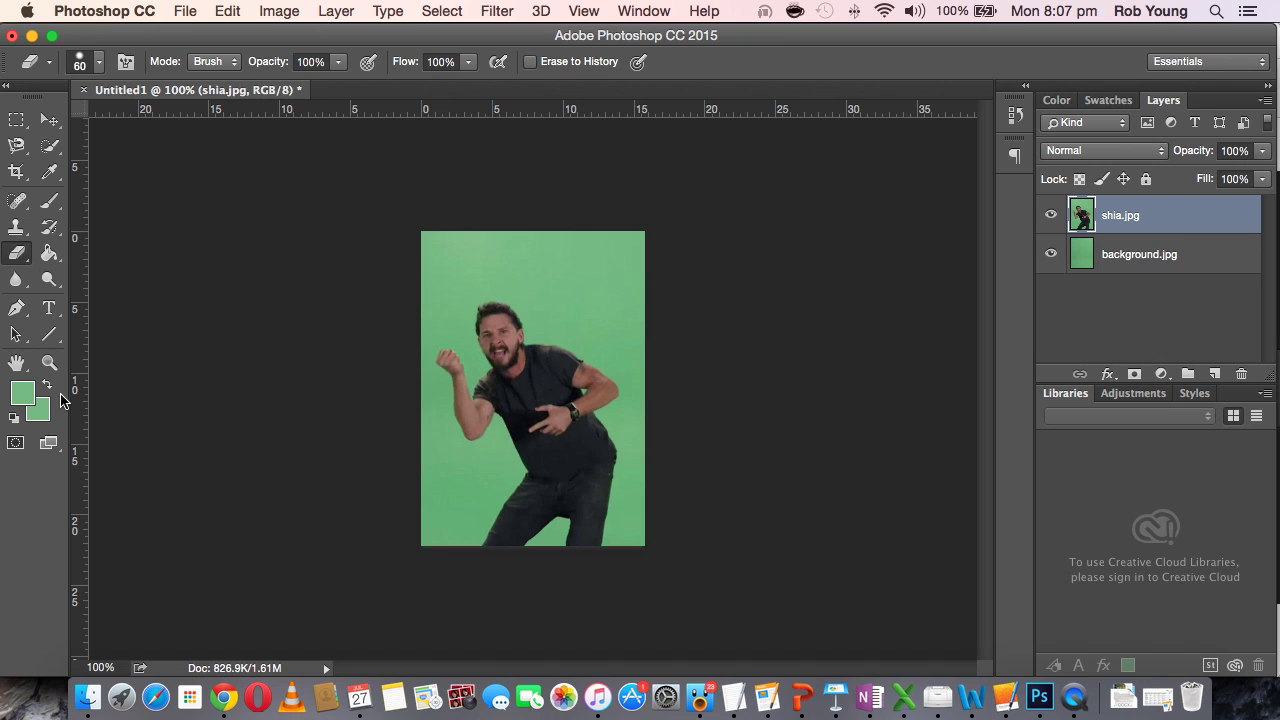
Select the man's head on shia.jpg by tracing around the hair, ear and beard with the Magnetic Lasso tool.
click(49, 363)
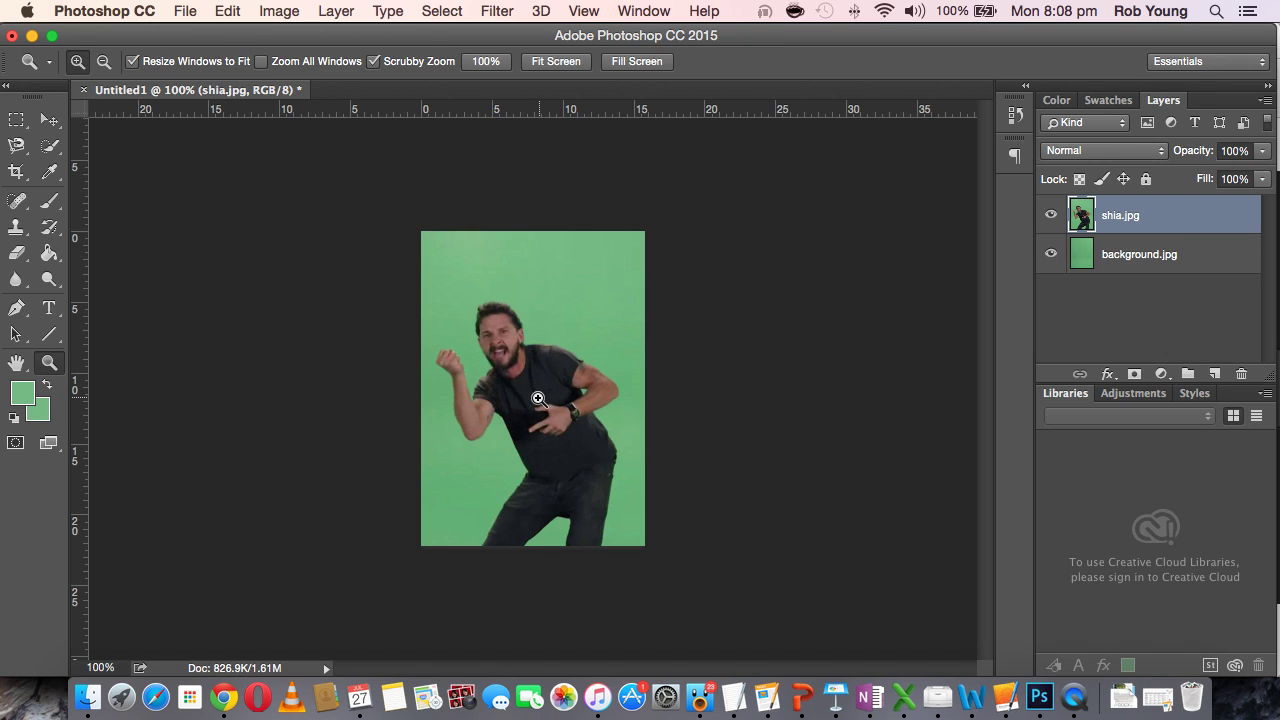
click(538, 398)
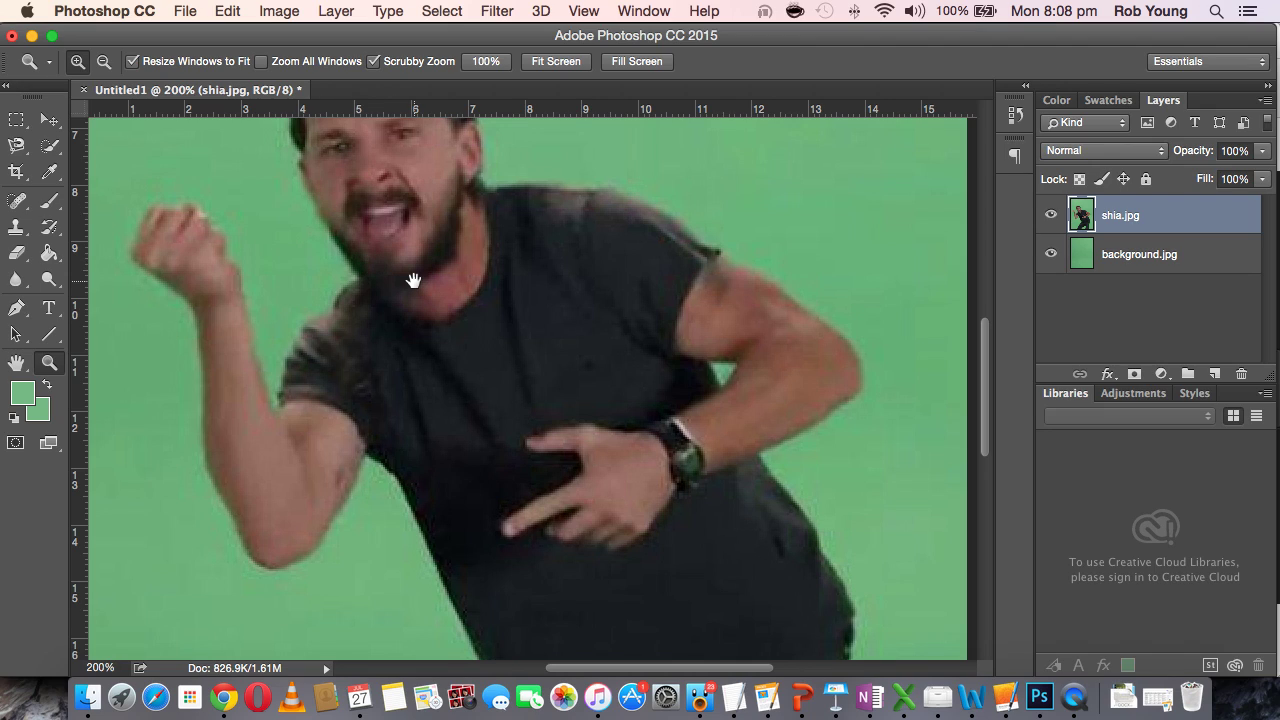
drag(343, 210, 394, 429)
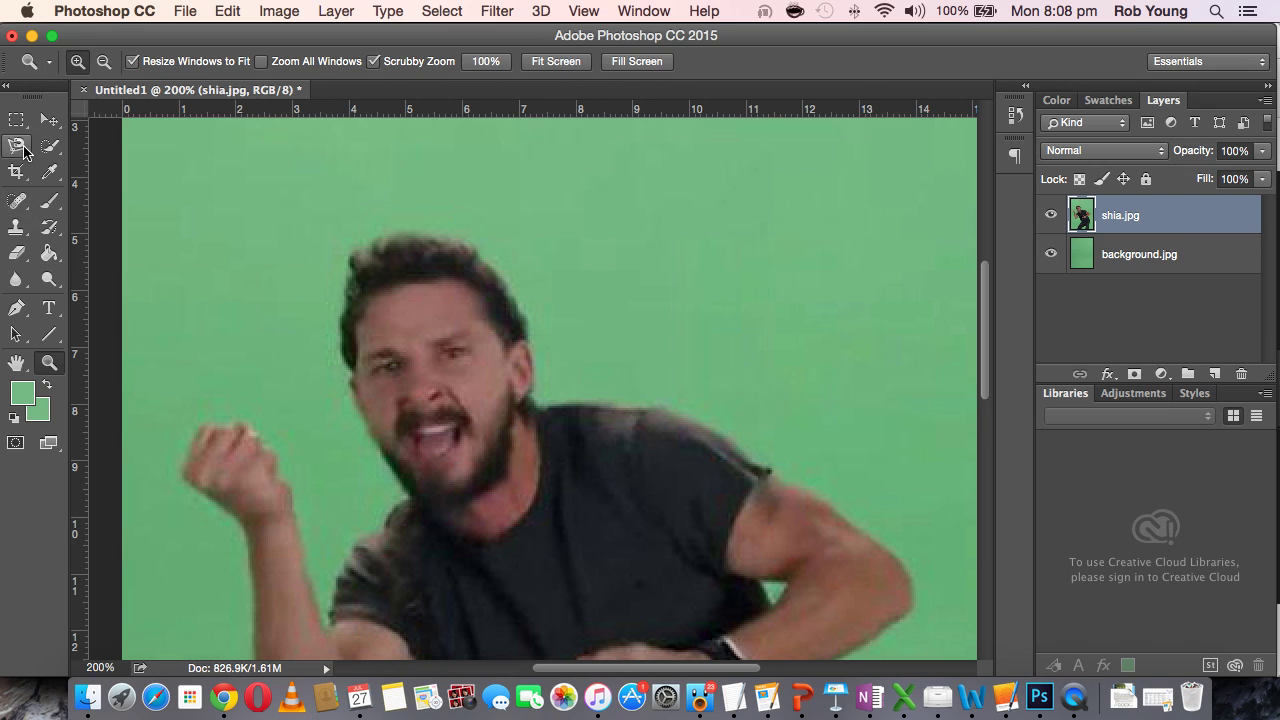
click(18, 148)
right_click(18, 148)
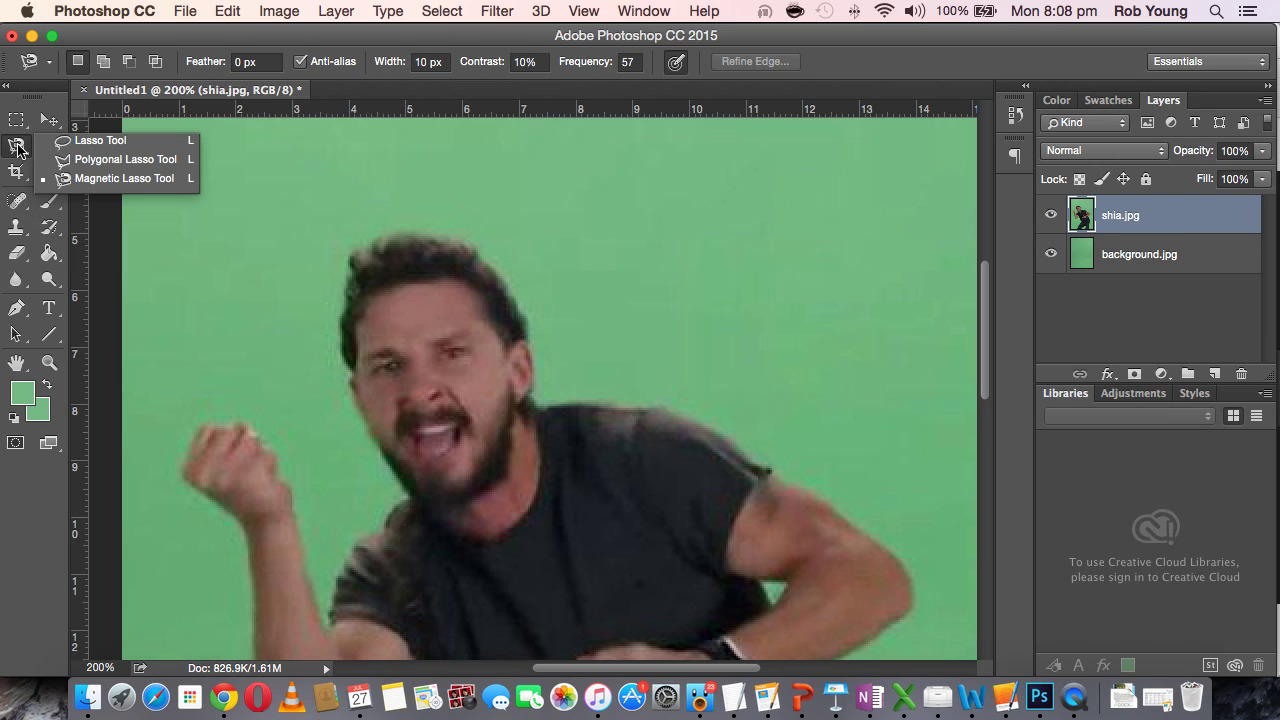
click(110, 180)
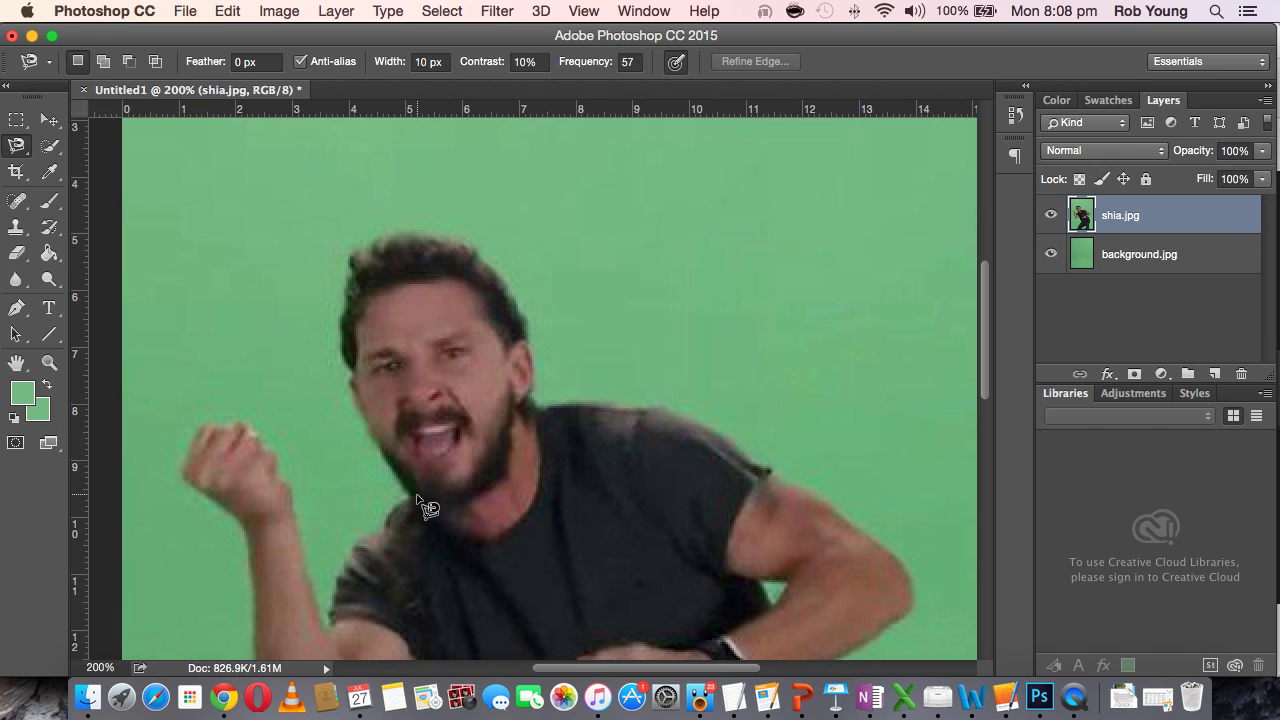
click(390, 385)
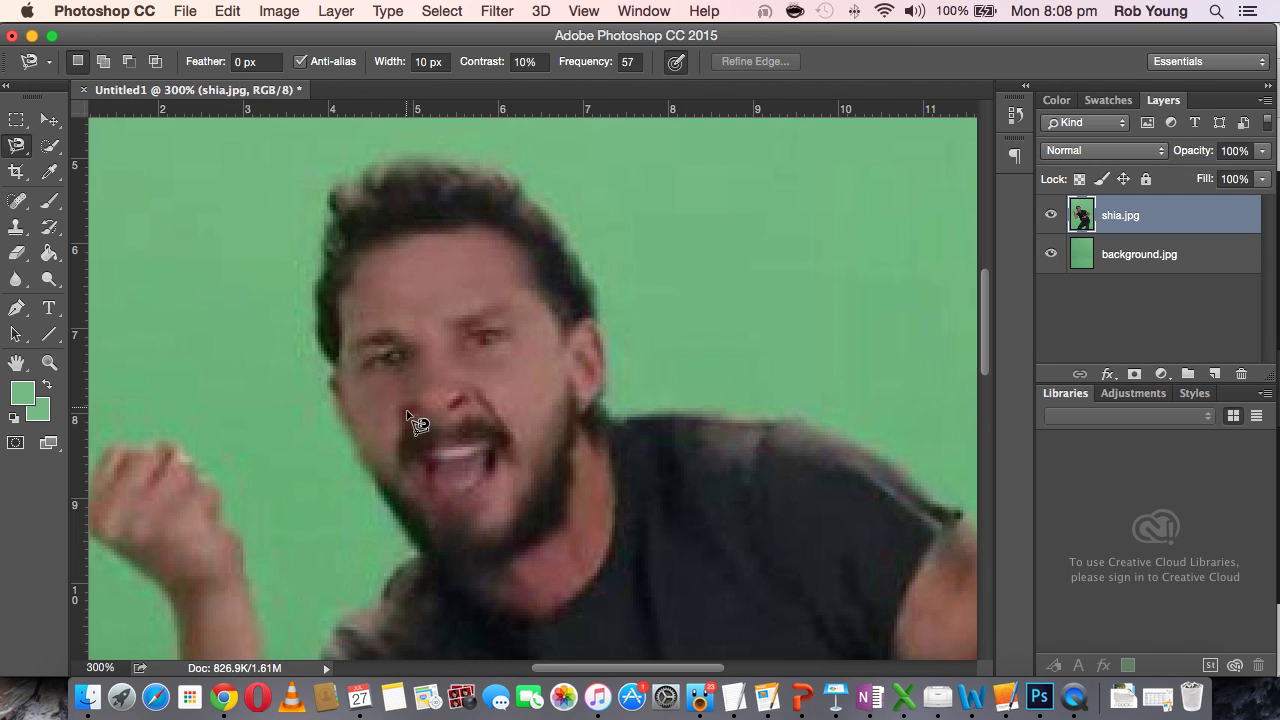
drag(403, 411, 488, 412)
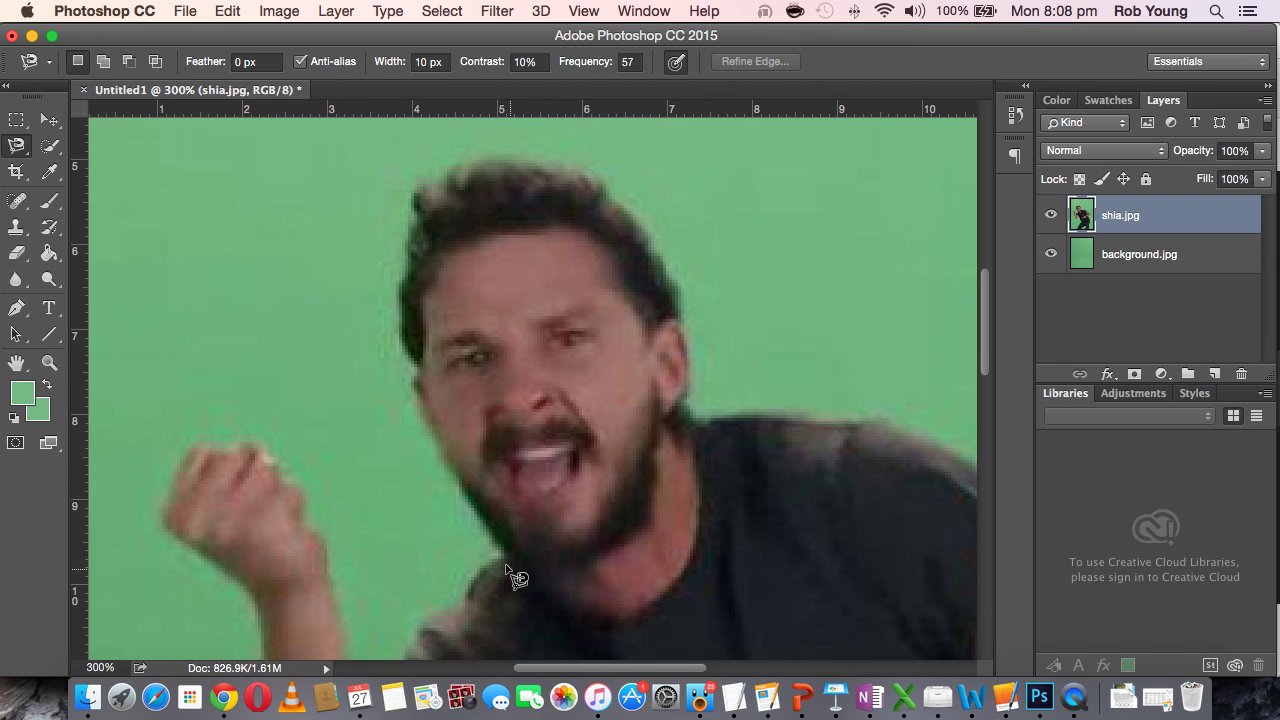
click(460, 488)
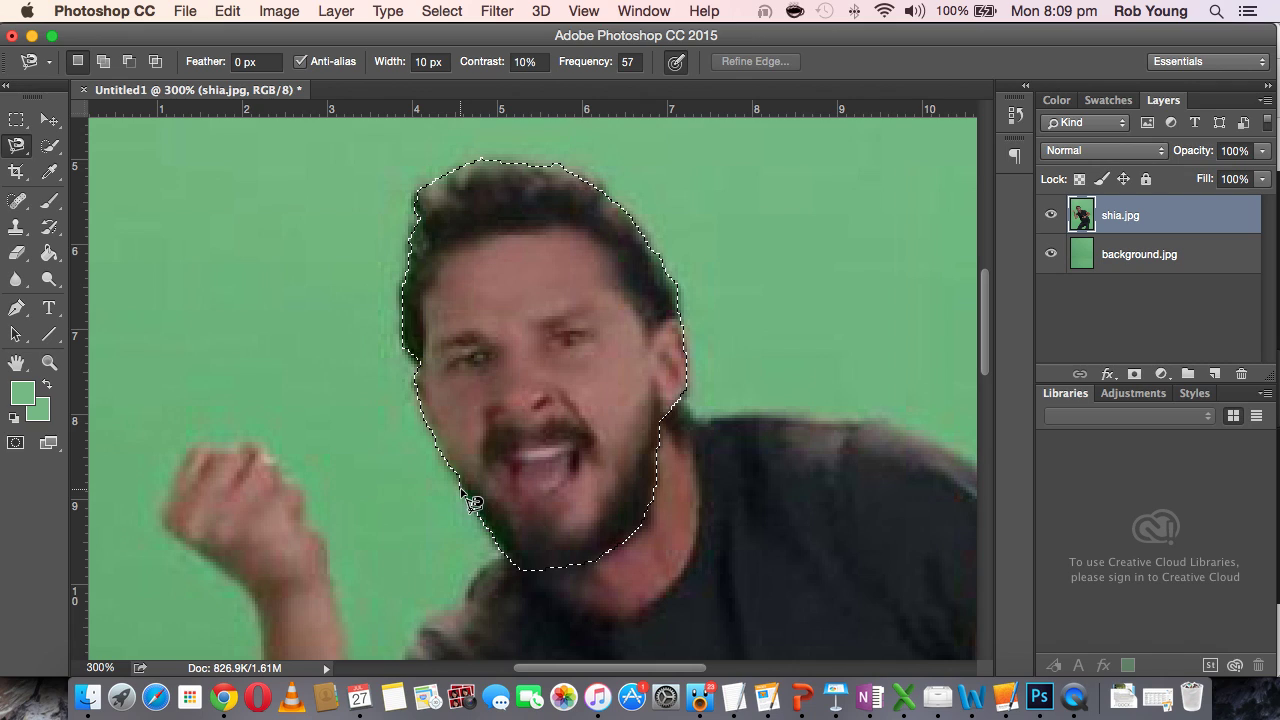
click(465, 495)
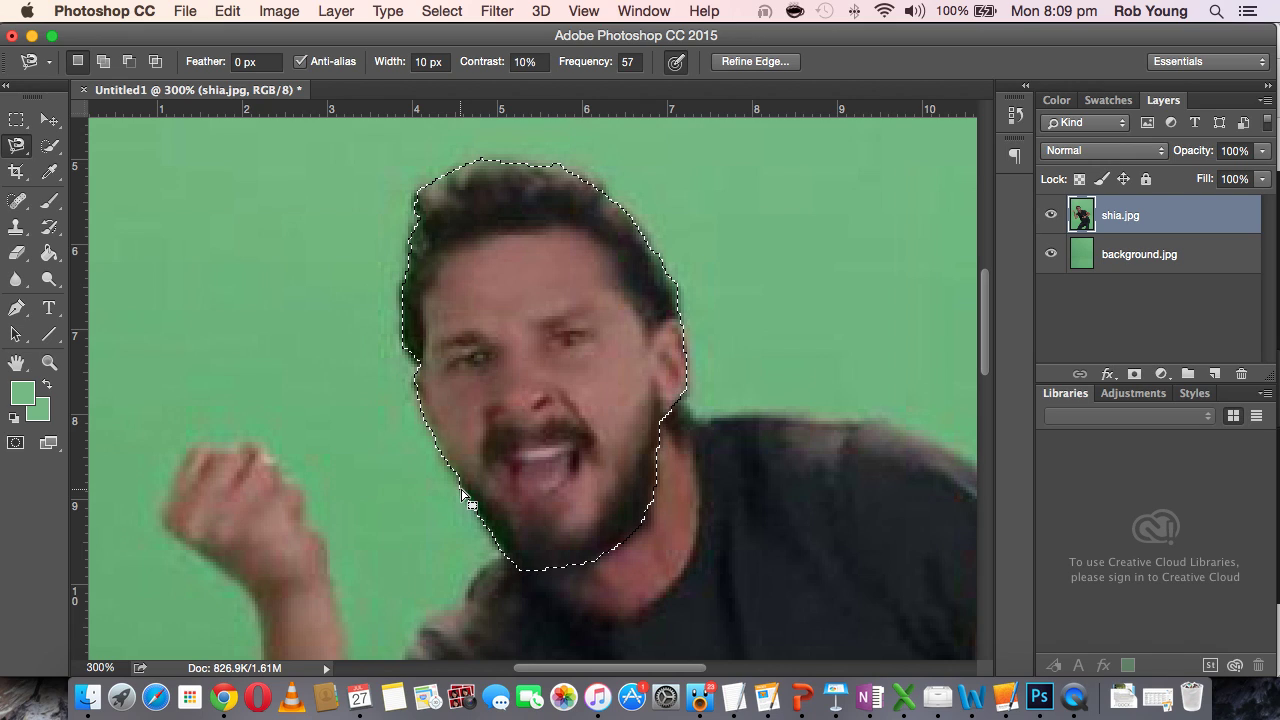
Switch to the standard Lasso tool and preview its add-to and subtract-from selection modes around the head selection.
click(16, 150)
click(98, 140)
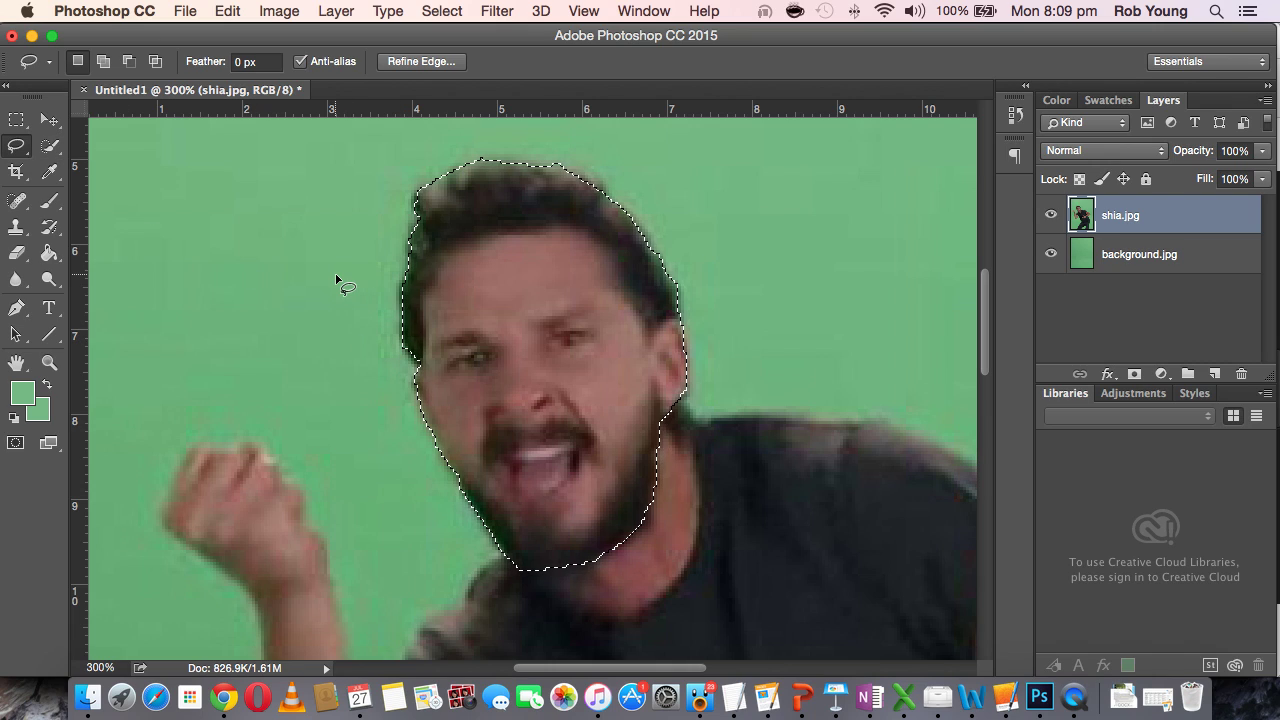
key(shift)
key(shift)
key(shift)
key(alt)
key(alt)
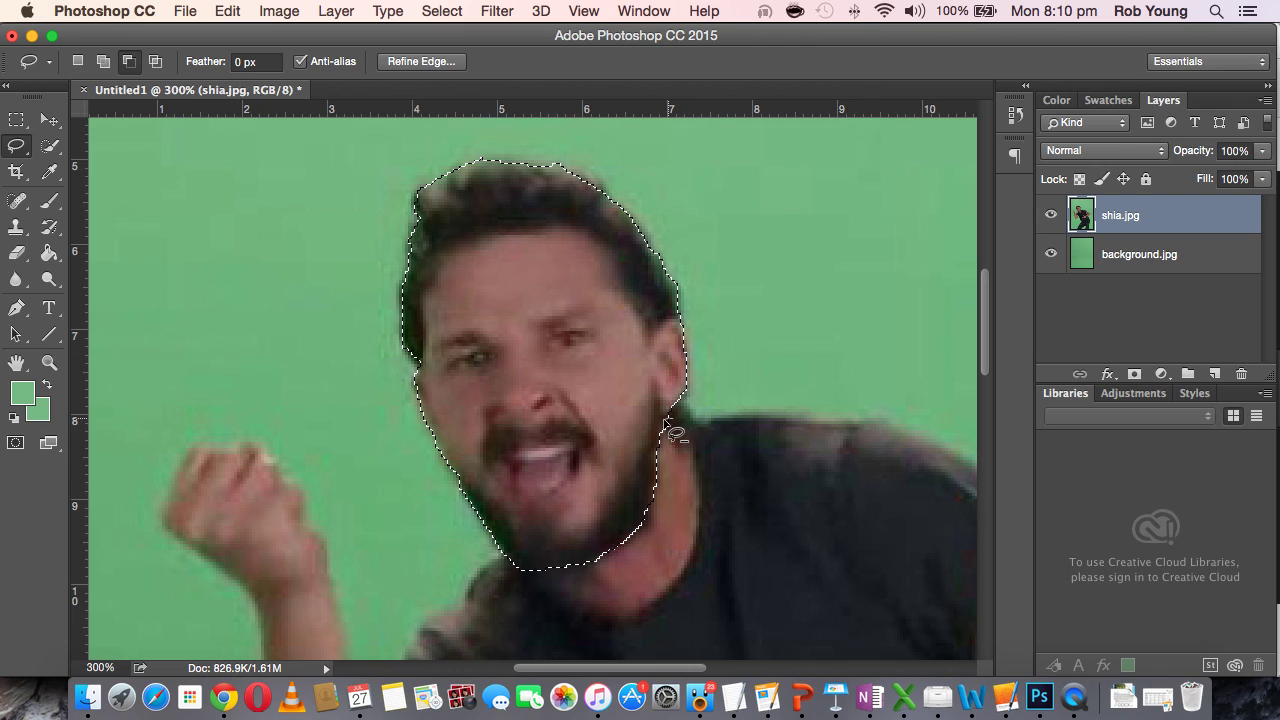
key(alt)
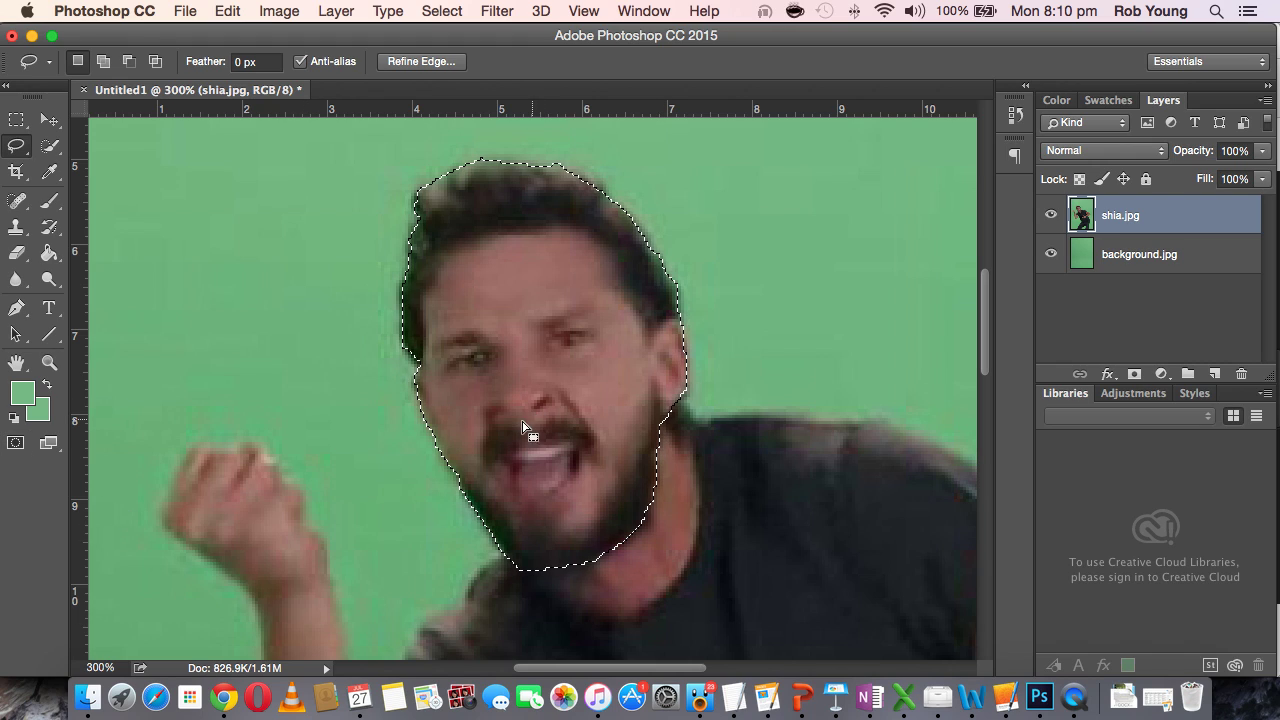
Cut the selected head out of shia.jpg onto its own layer with Layer Via Cut.
click(48, 364)
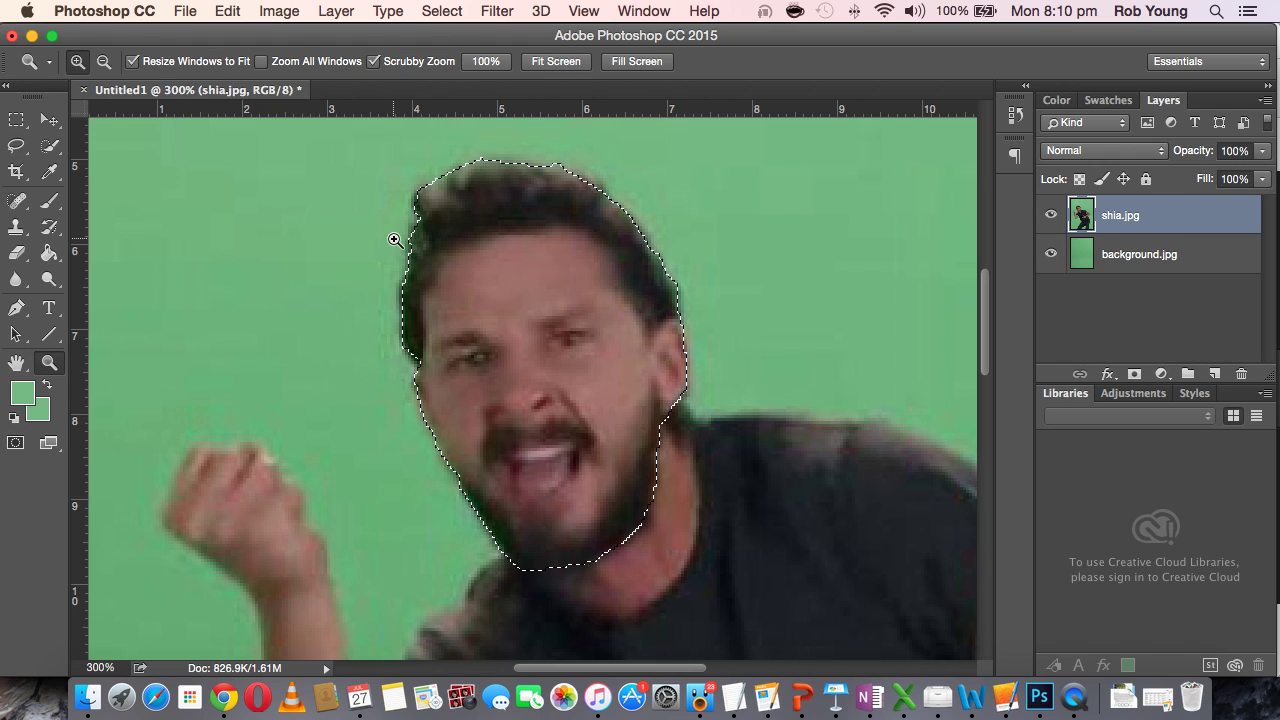
click(103, 61)
click(540, 353)
click(552, 374)
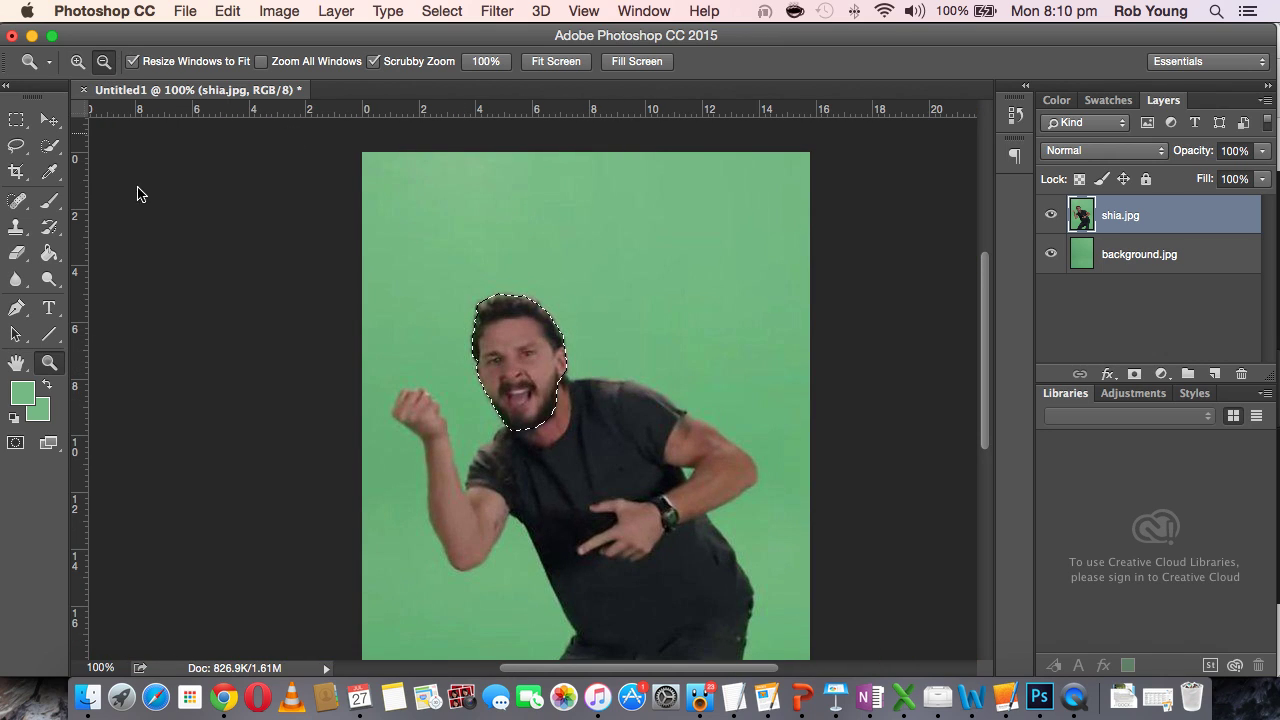
click(48, 125)
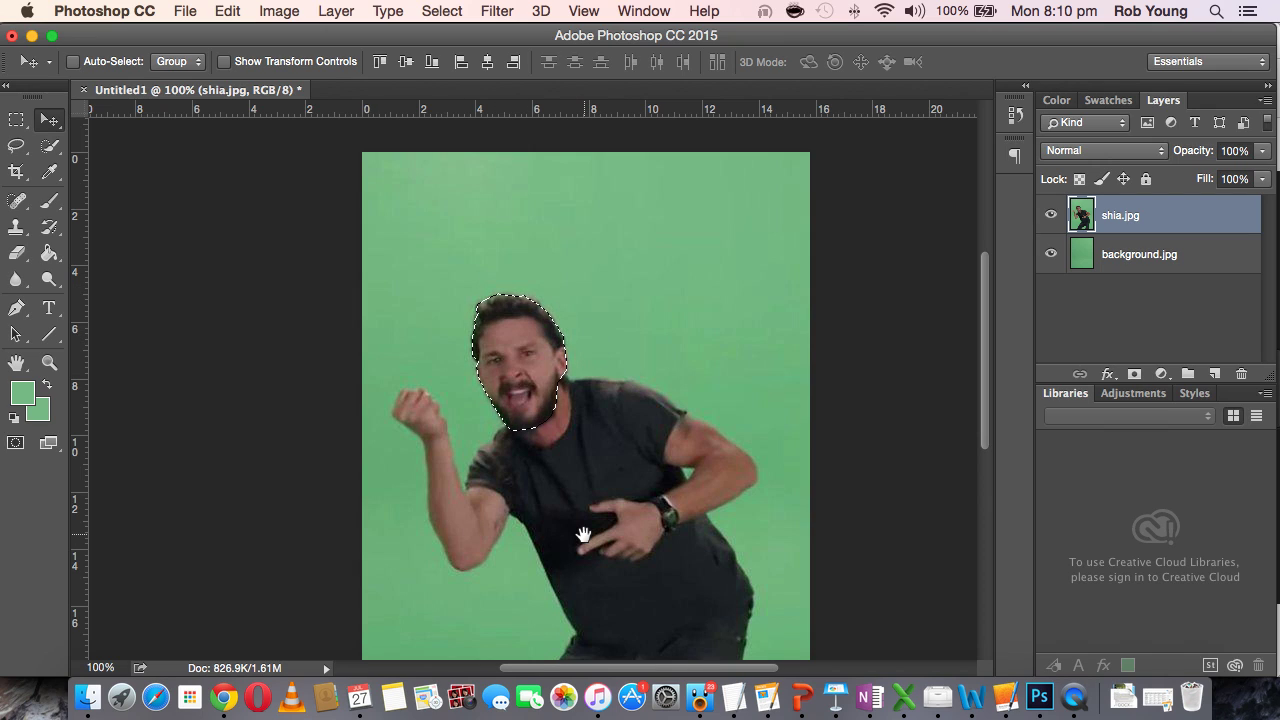
scroll(586, 534, down, 5)
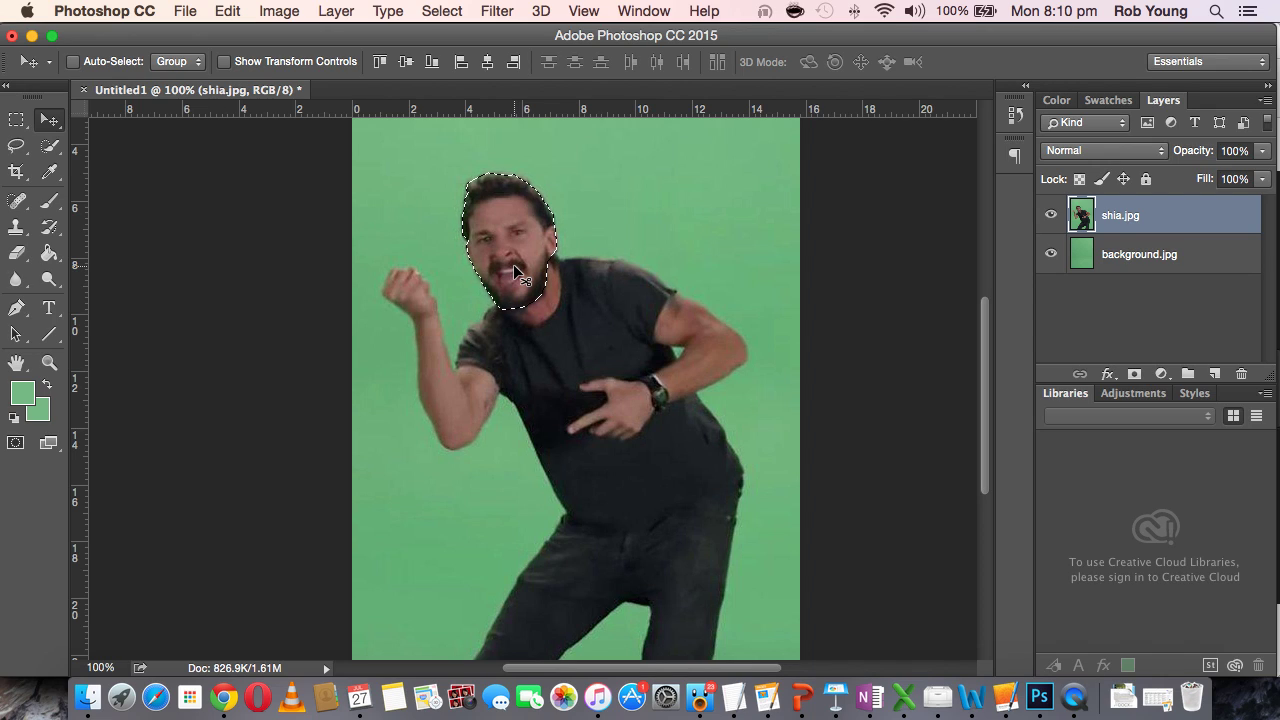
click(340, 12)
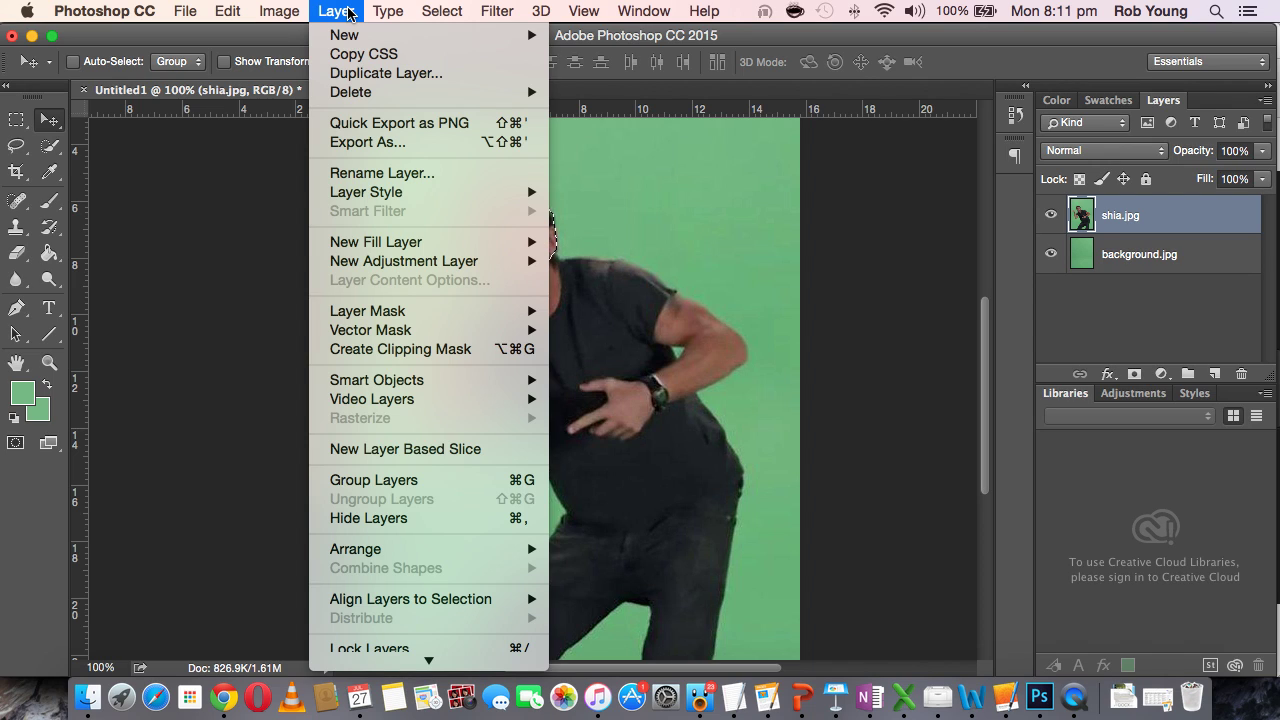
mouse_move(350, 34)
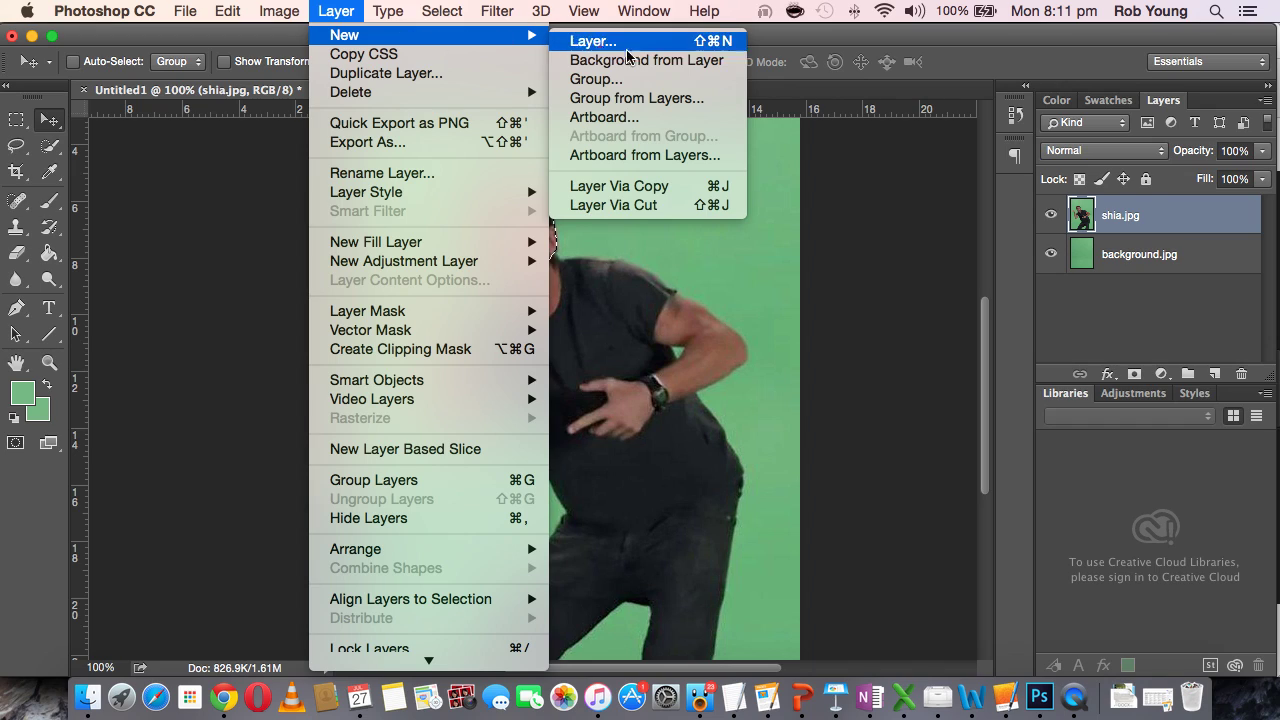
click(662, 206)
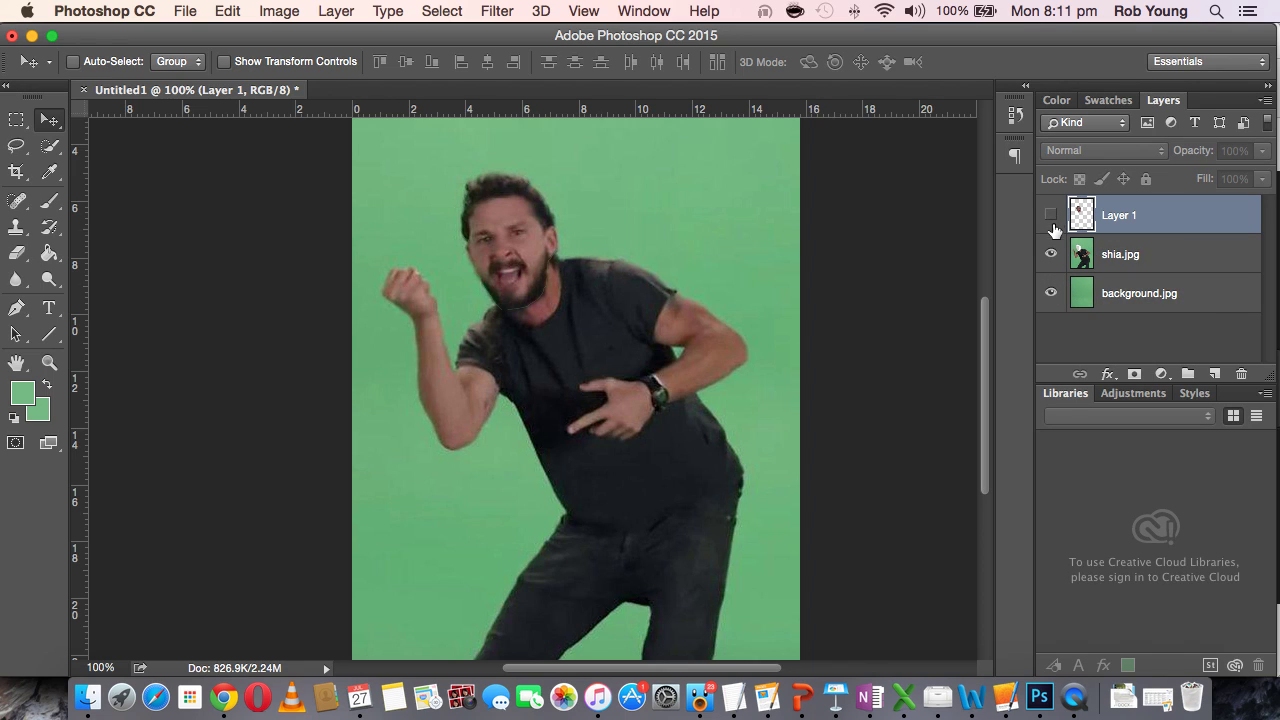
Toggle the visibility of Layer 1, shia.jpg and background.jpg to examine each one's contents, leaving all three layers visible.
drag(1051, 215, 1049, 272)
click(1051, 292)
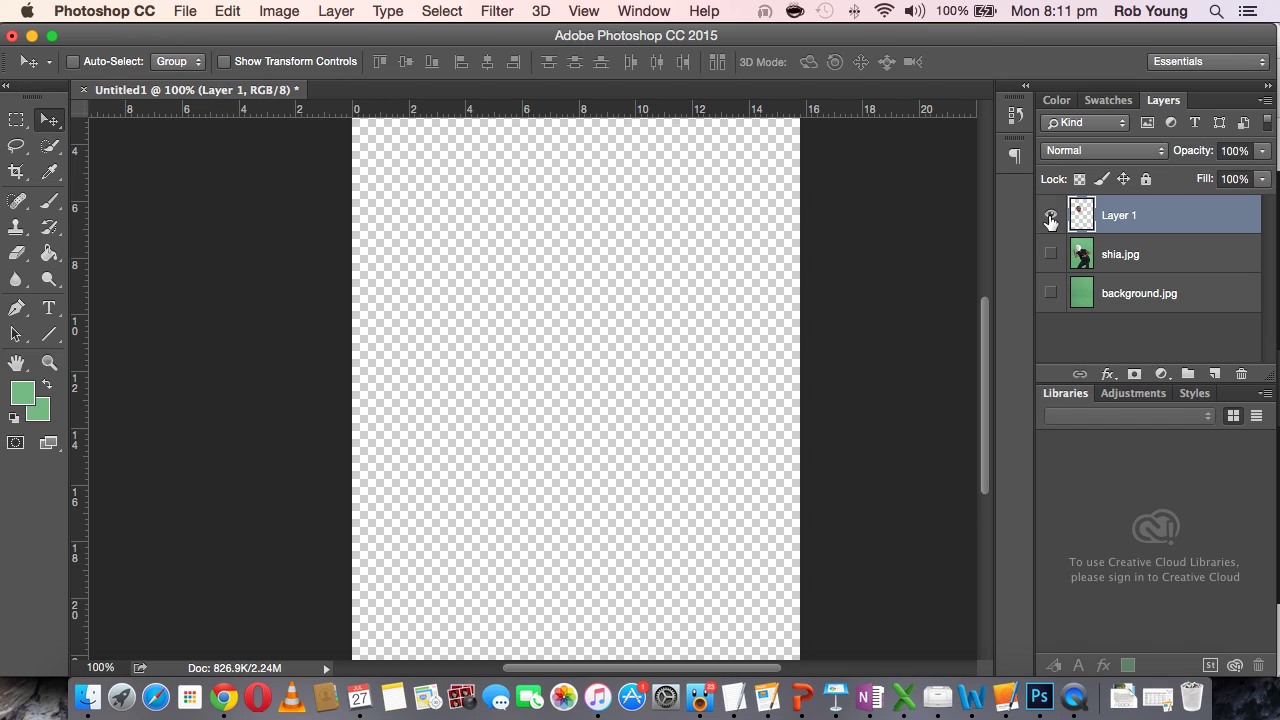
click(1051, 216)
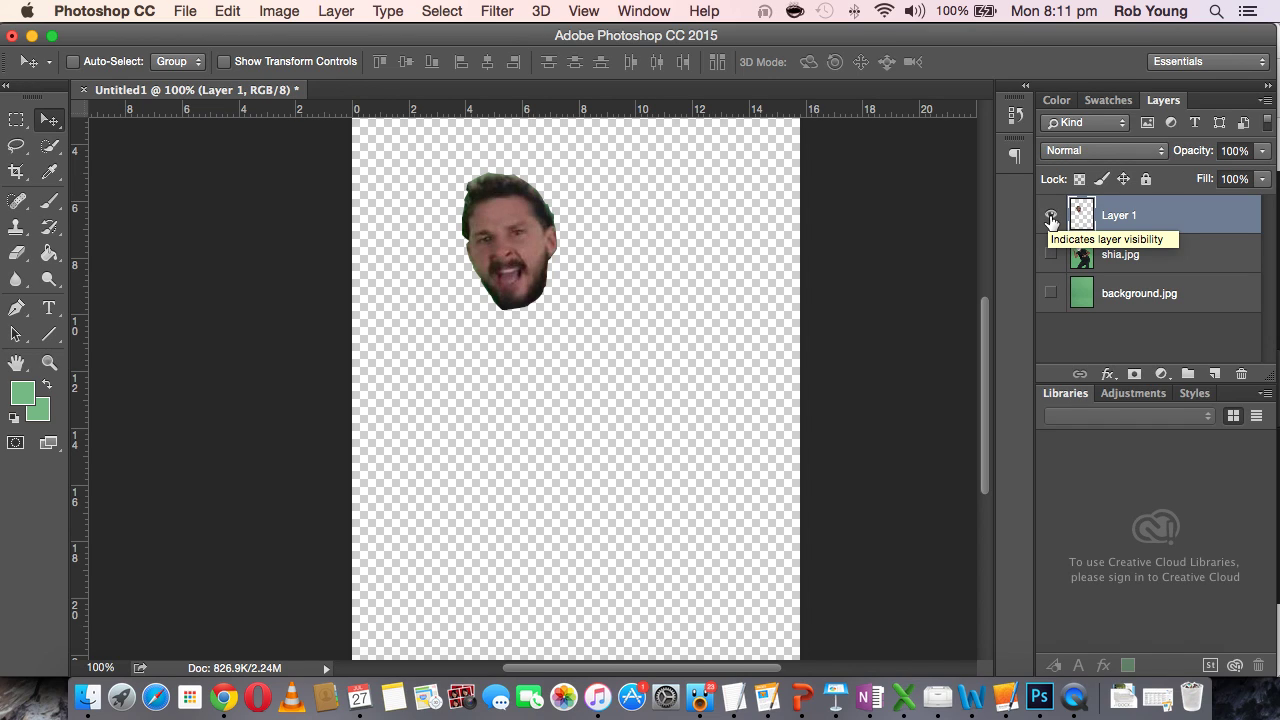
click(1051, 216)
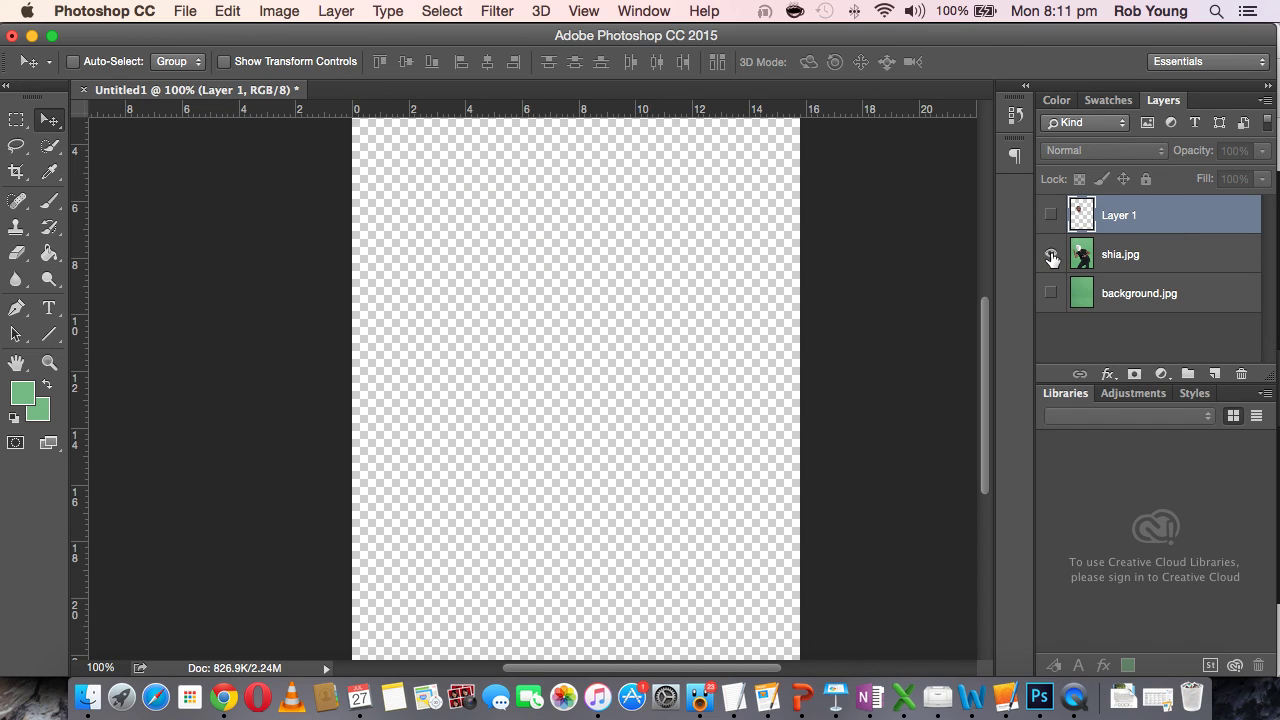
click(1051, 257)
click(1051, 257)
click(1051, 291)
click(1053, 288)
click(1051, 216)
click(1052, 258)
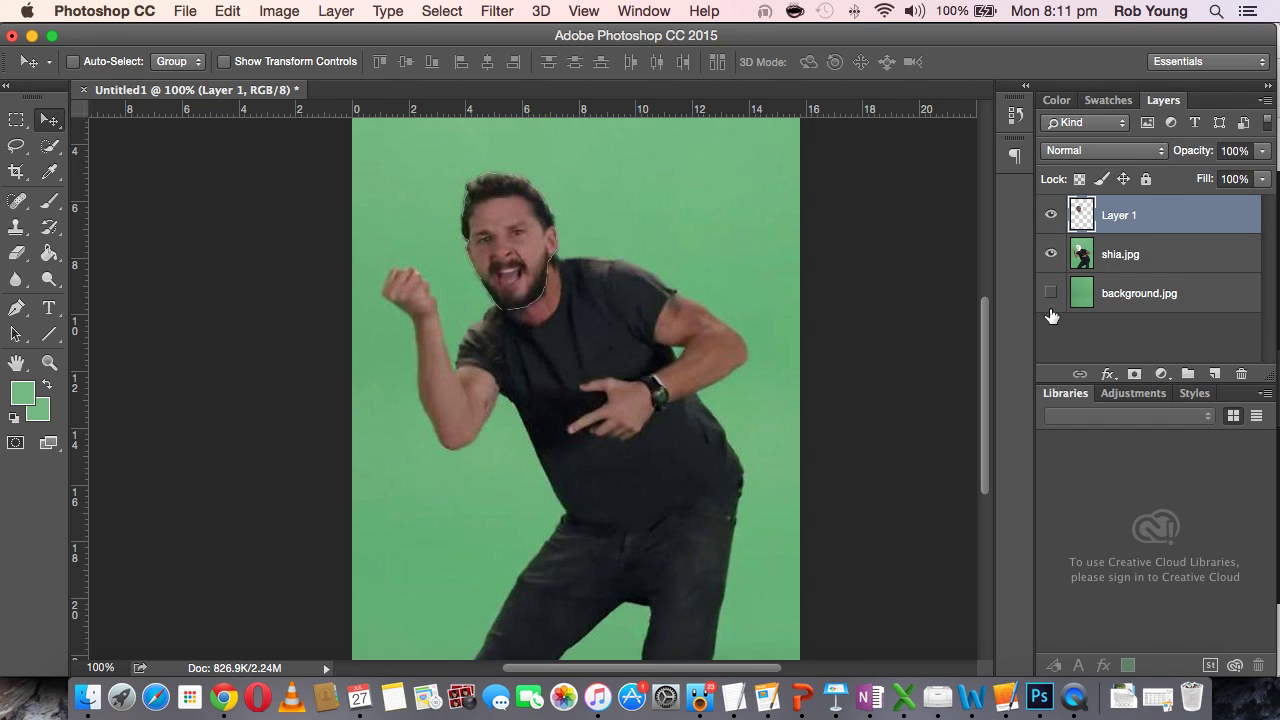
click(1050, 293)
Move the cut-out head onto the torso beside the pointing hand, rotating it about 166° and scaling it to about 97% with Free Transform.
drag(526, 253, 561, 421)
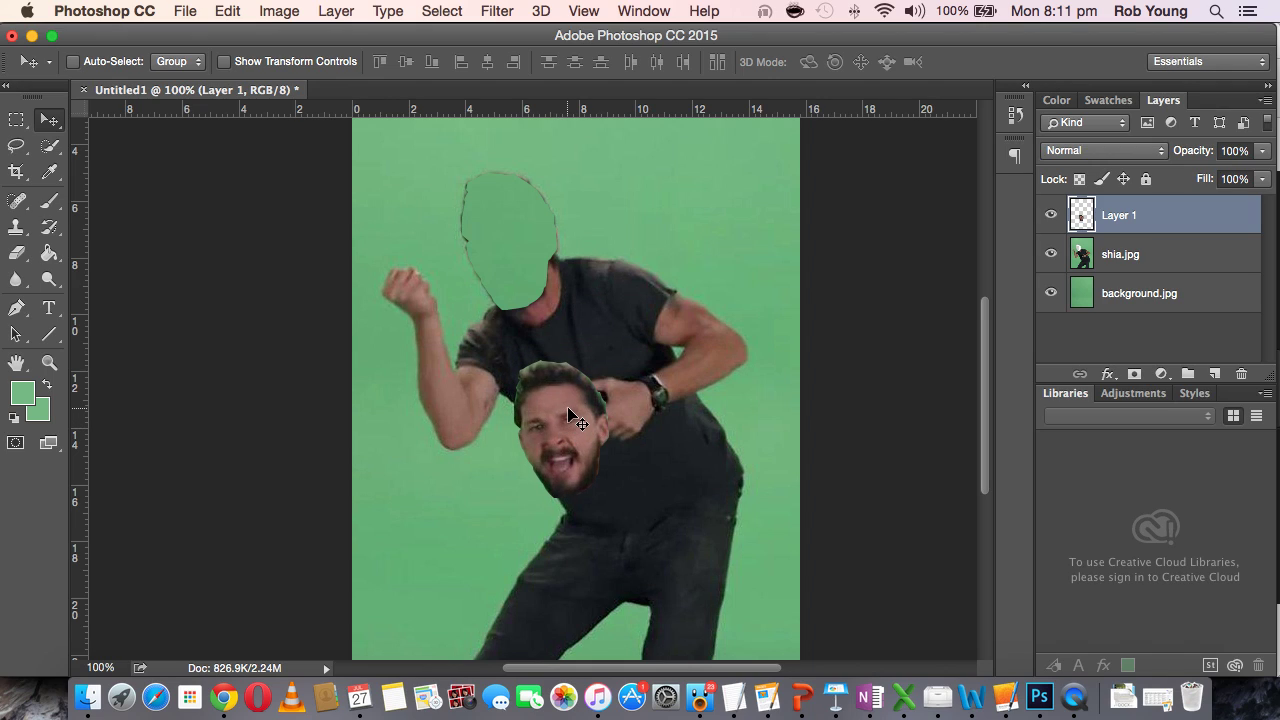
mouse_move(553, 420)
mouse_down()
mouse_move(566, 404)
mouse_move(557, 411)
mouse_up()
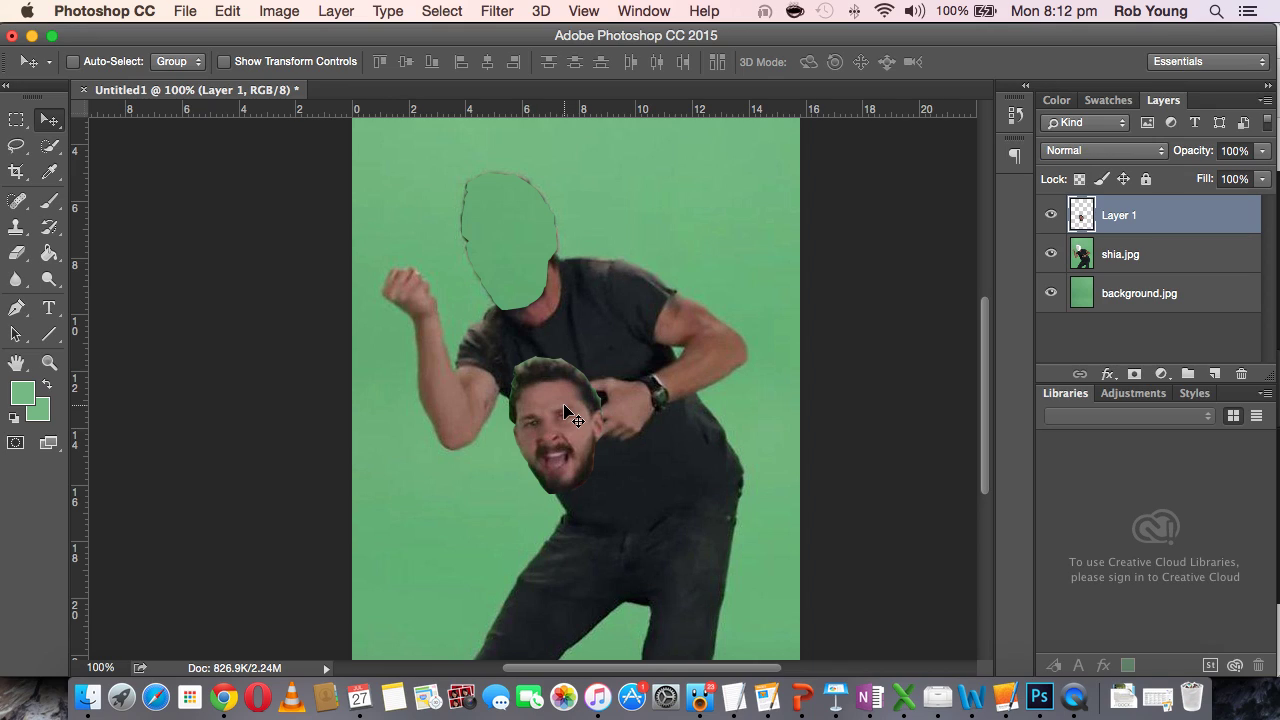
key(super+t)
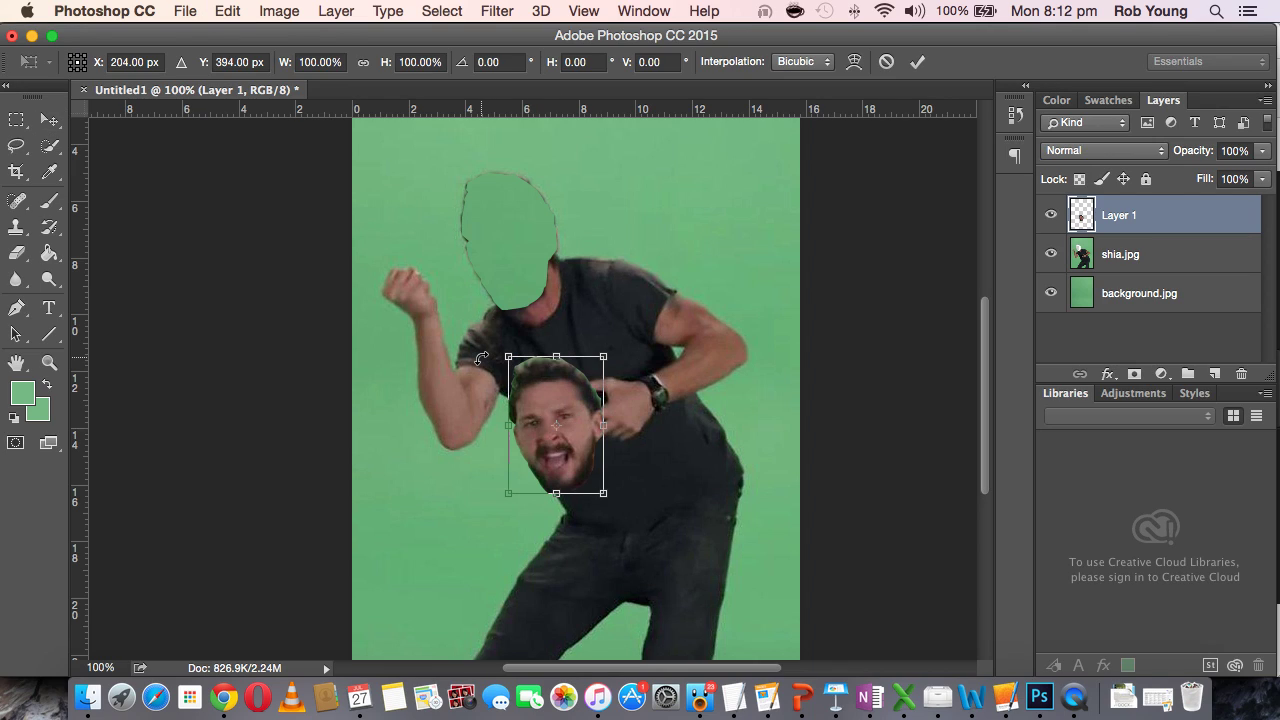
mouse_move(557, 410)
mouse_down()
mouse_move(527, 371)
mouse_move(556, 400)
mouse_up()
drag(479, 325, 574, 430)
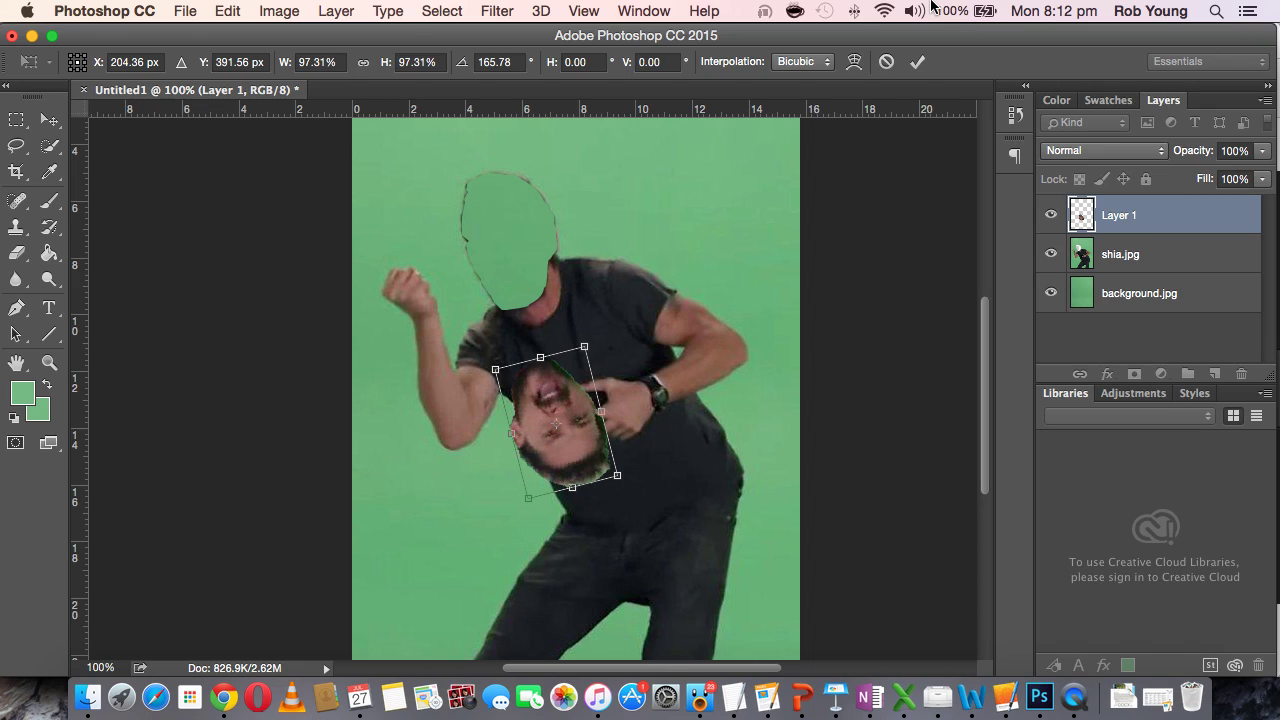
click(918, 63)
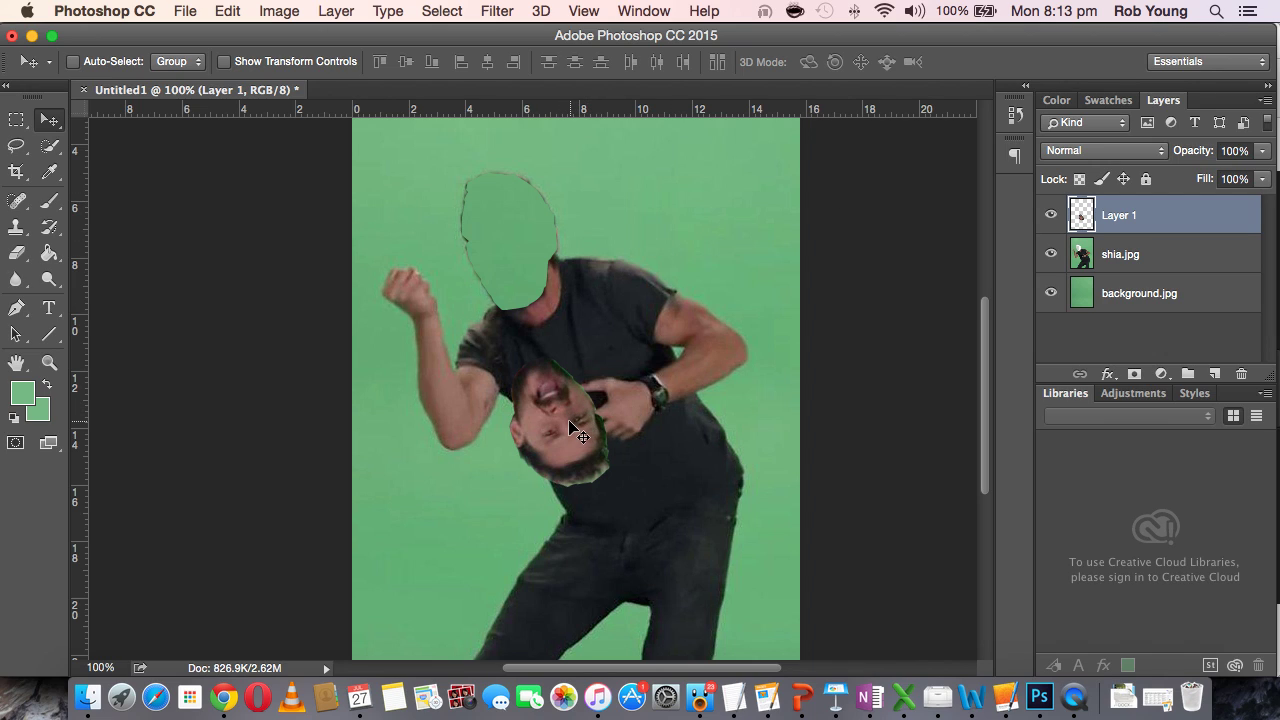
drag(566, 428, 570, 427)
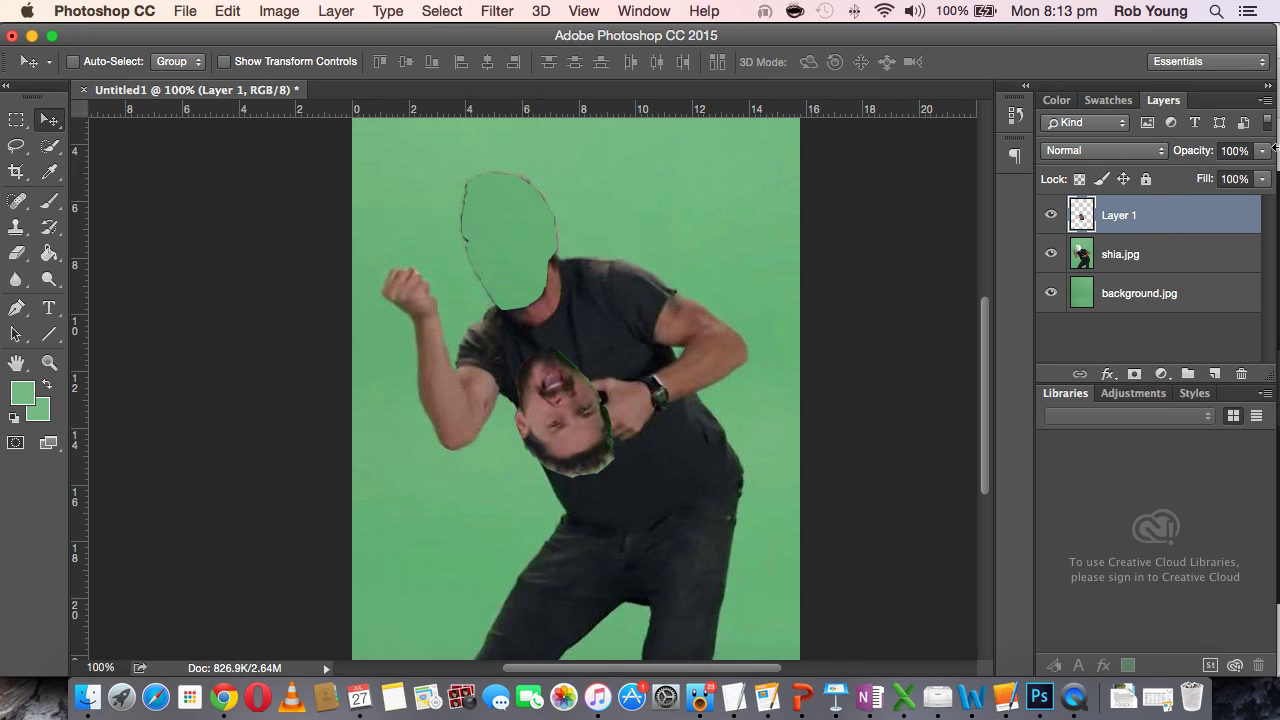
Lower the opacity of Layer 1 to 51% so the hand beneath the cut-out head can be seen.
drag(1263, 152, 1219, 179)
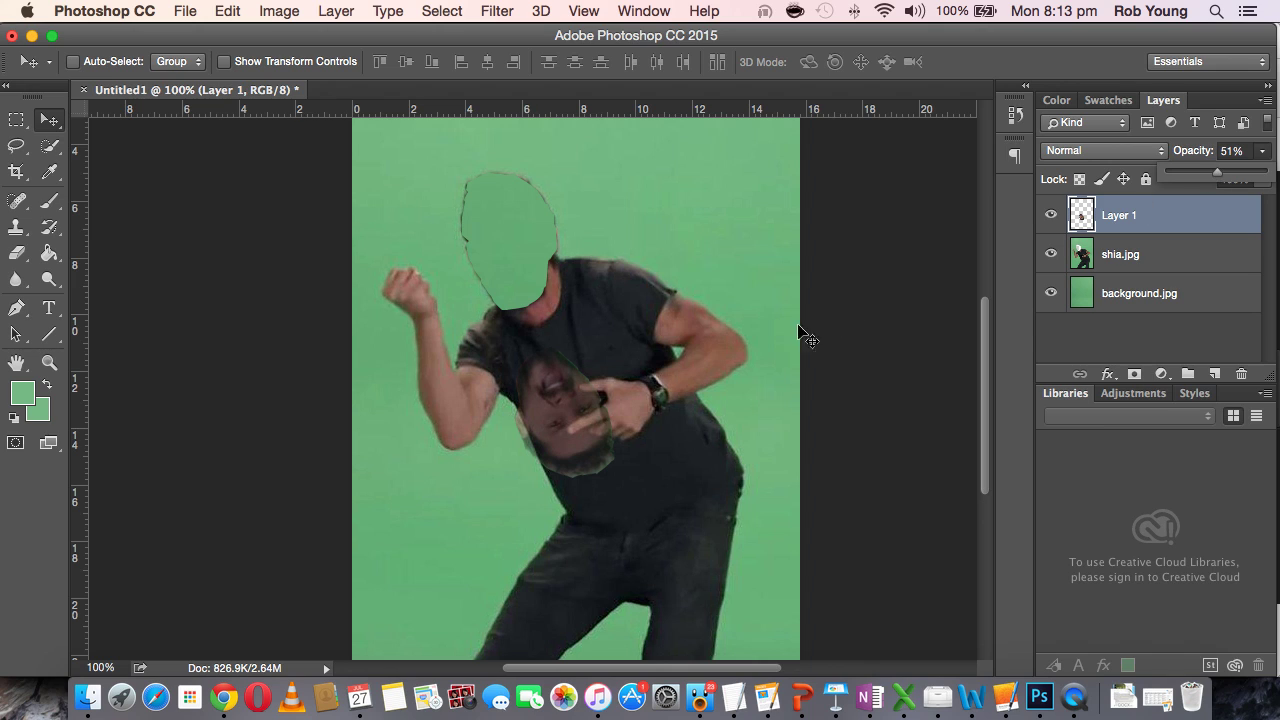
key(super+space)
click(585, 417)
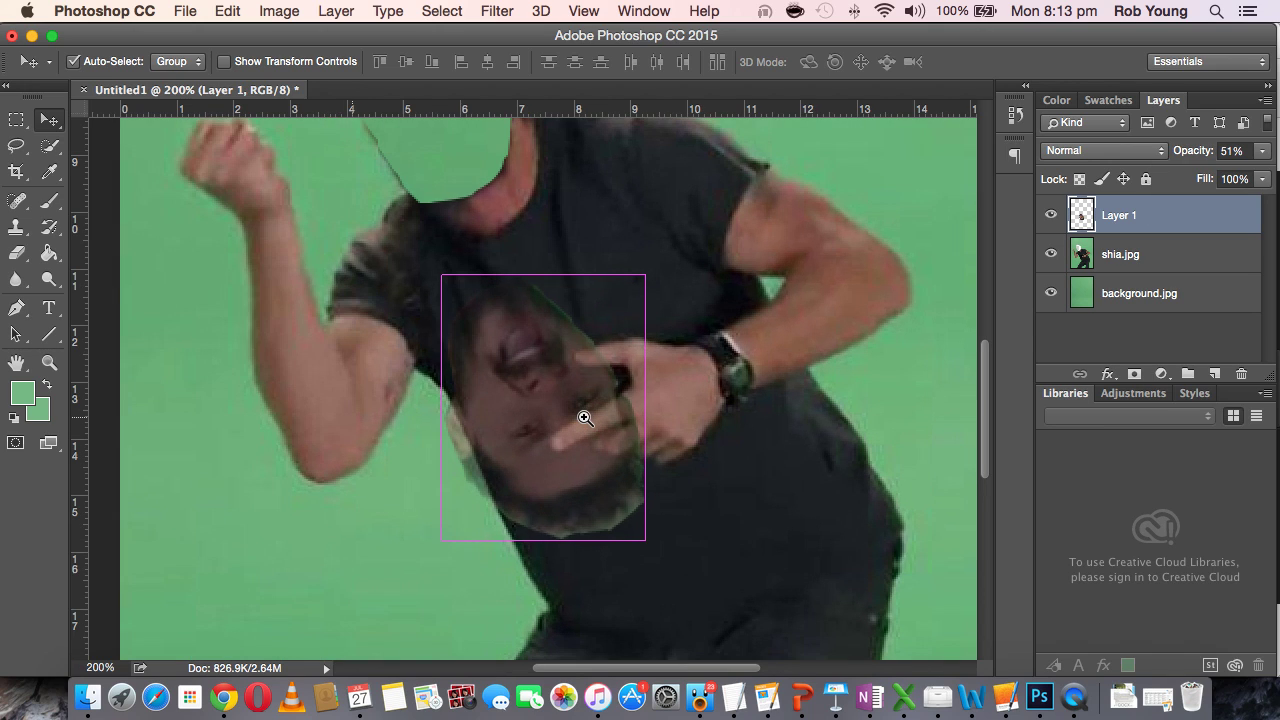
click(585, 417)
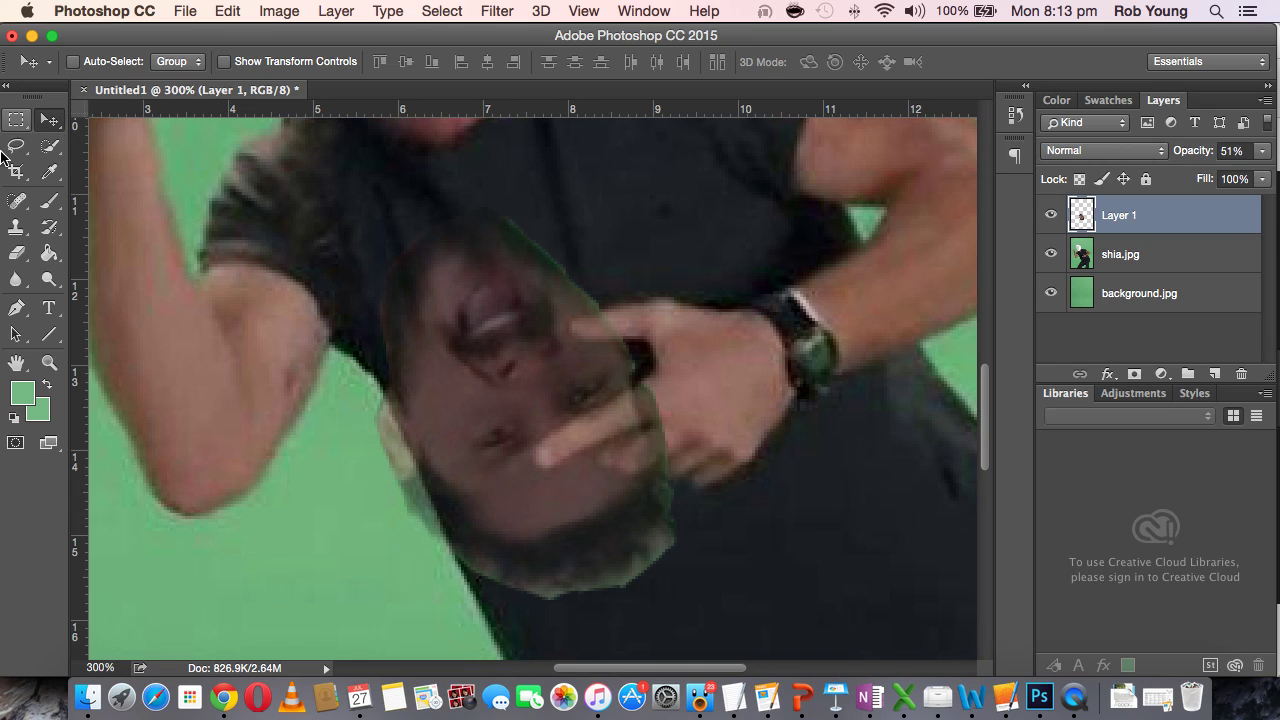
Set up the Eraser tool with a 23 px brush at 98% hardness.
click(20, 256)
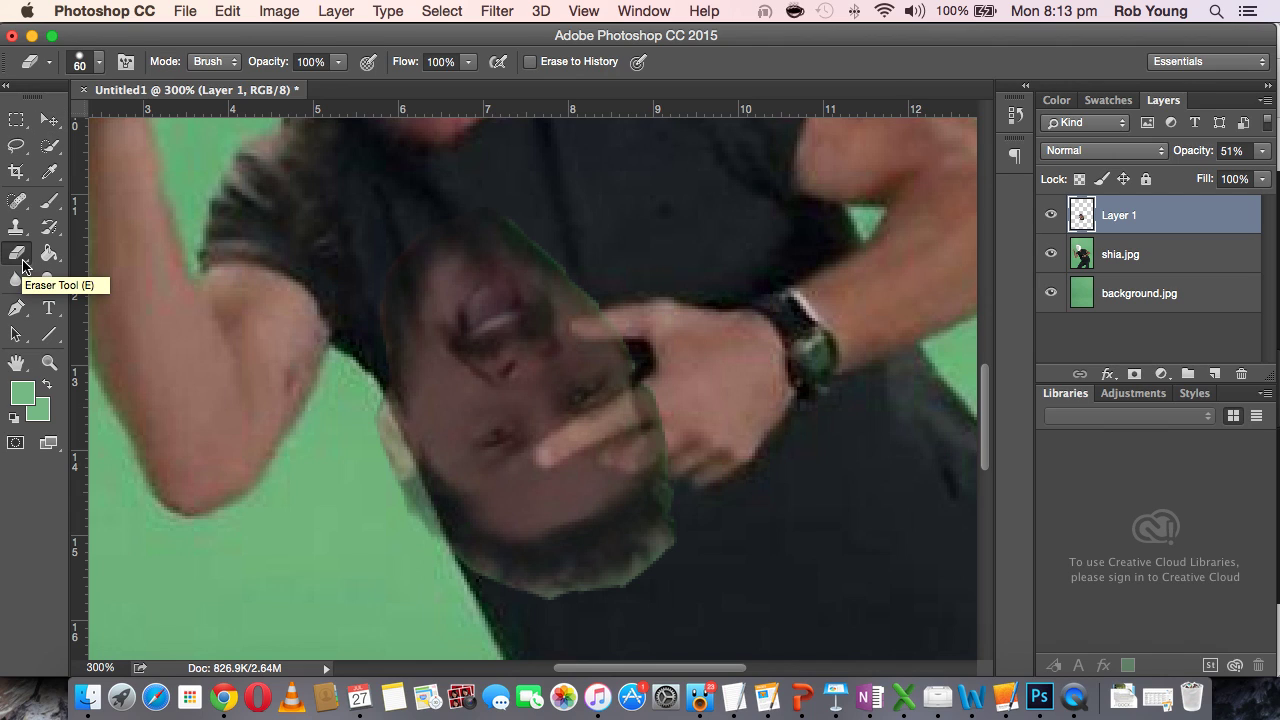
scroll(470, 290, left, 5)
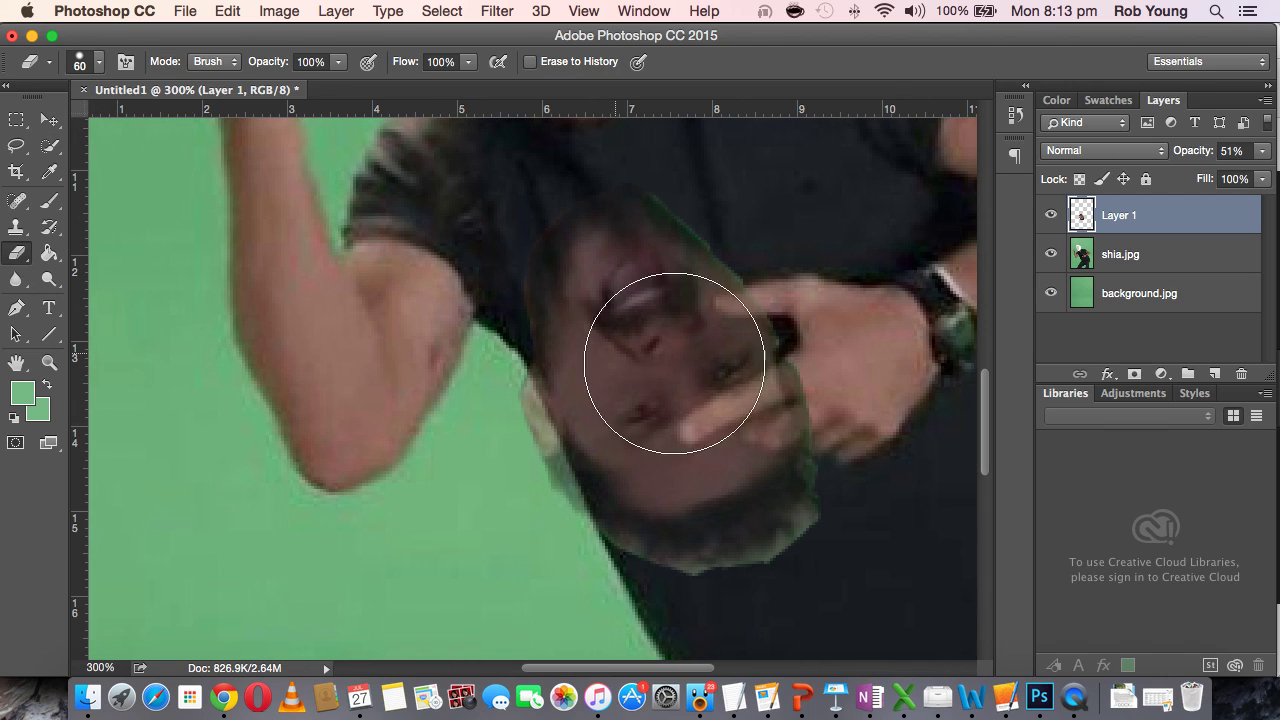
mouse_move(720, 391)
mouse_down()
mouse_move(792, 398)
mouse_move(861, 366)
mouse_move(855, 351)
mouse_move(781, 368)
mouse_move(706, 403)
mouse_move(755, 402)
mouse_move(847, 359)
mouse_move(727, 413)
mouse_move(683, 409)
mouse_up()
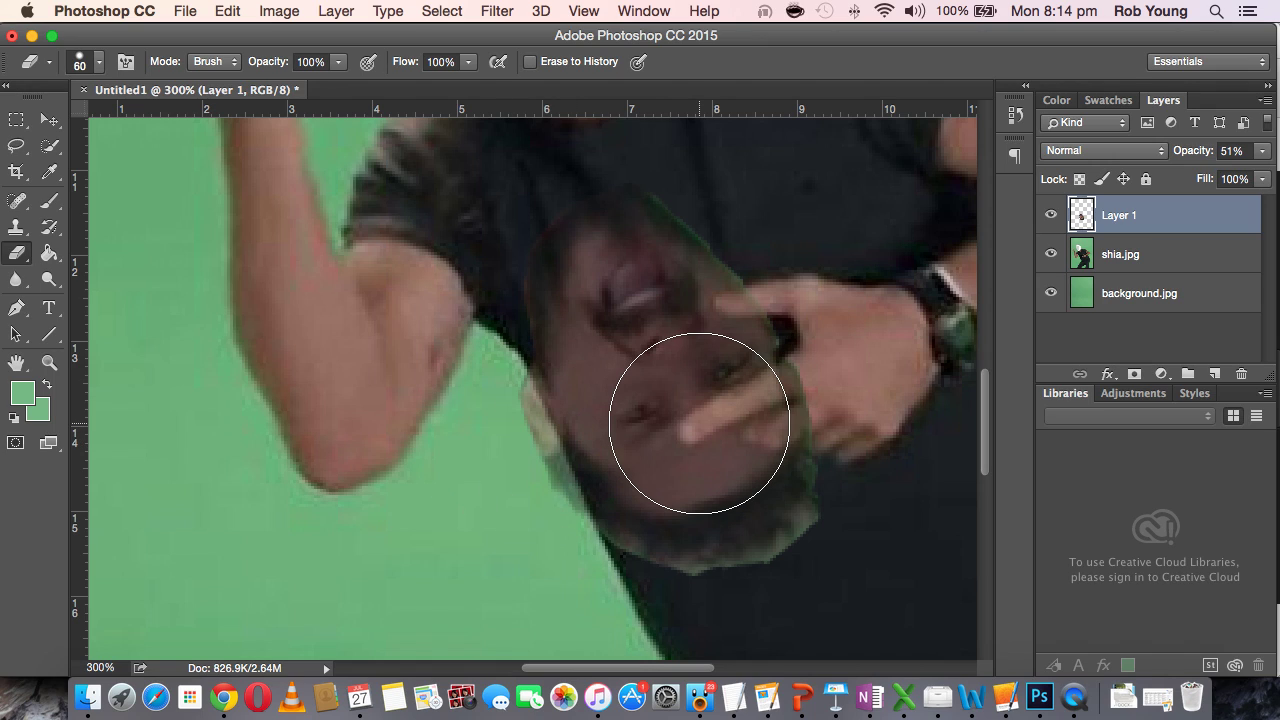
click(100, 66)
drag(147, 124, 124, 127)
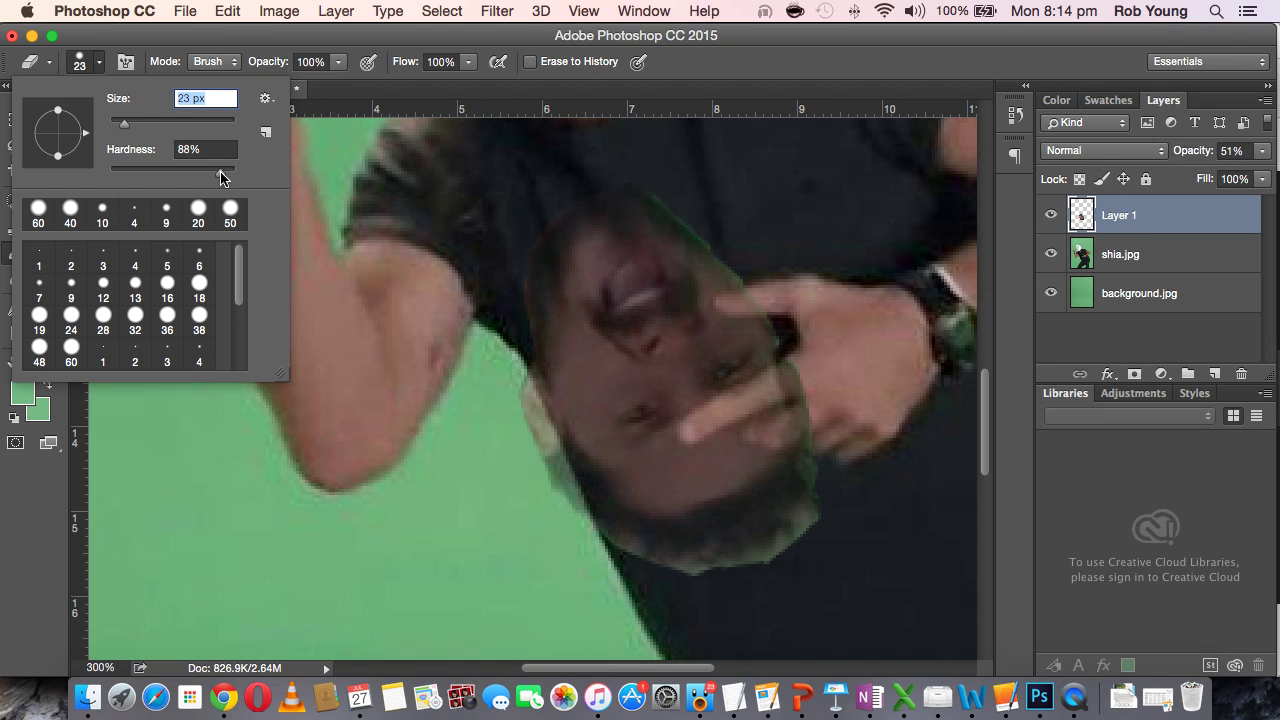
drag(223, 179, 233, 179)
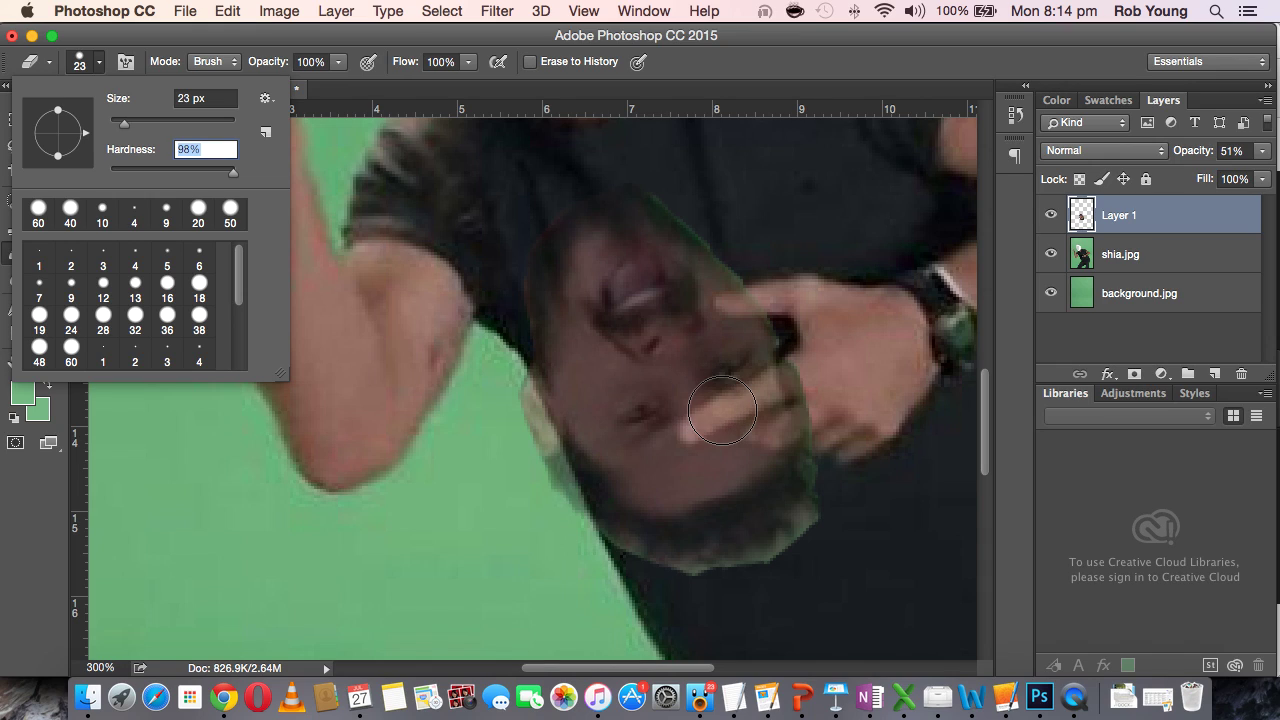
Try erasing a spot of the head over the pointing finger, and undo it.
click(722, 408)
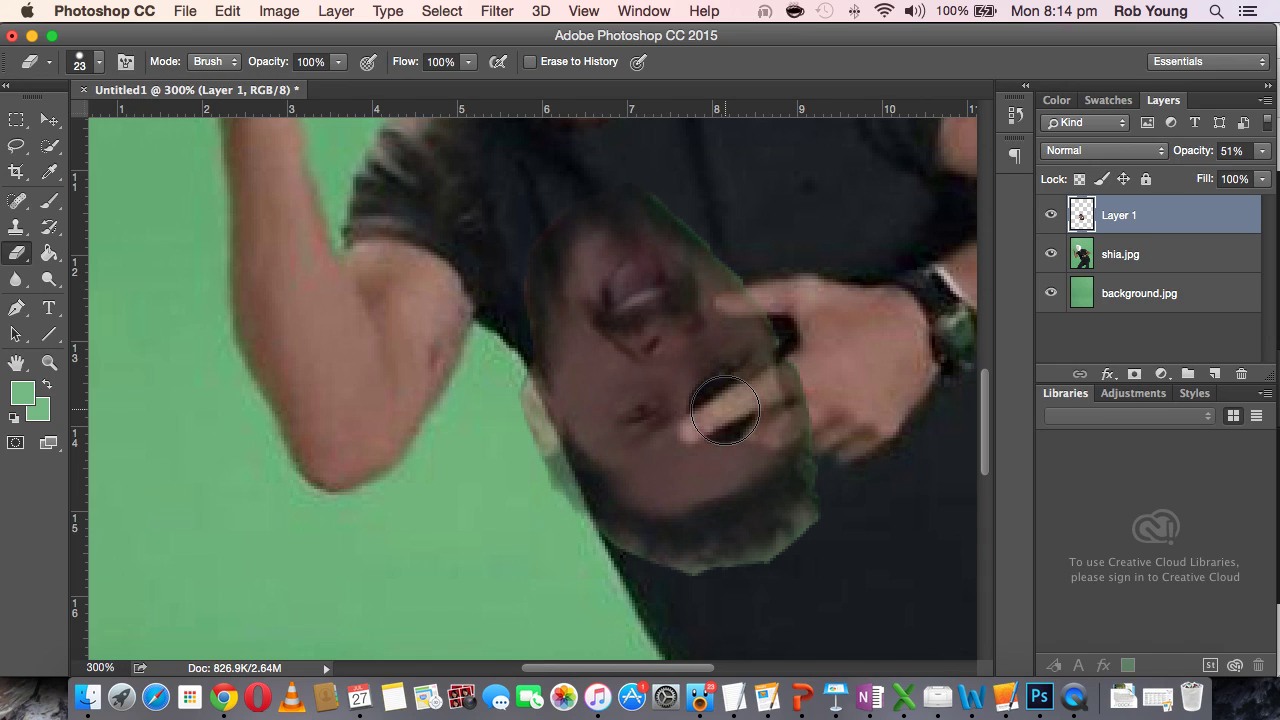
key(ctrl+z)
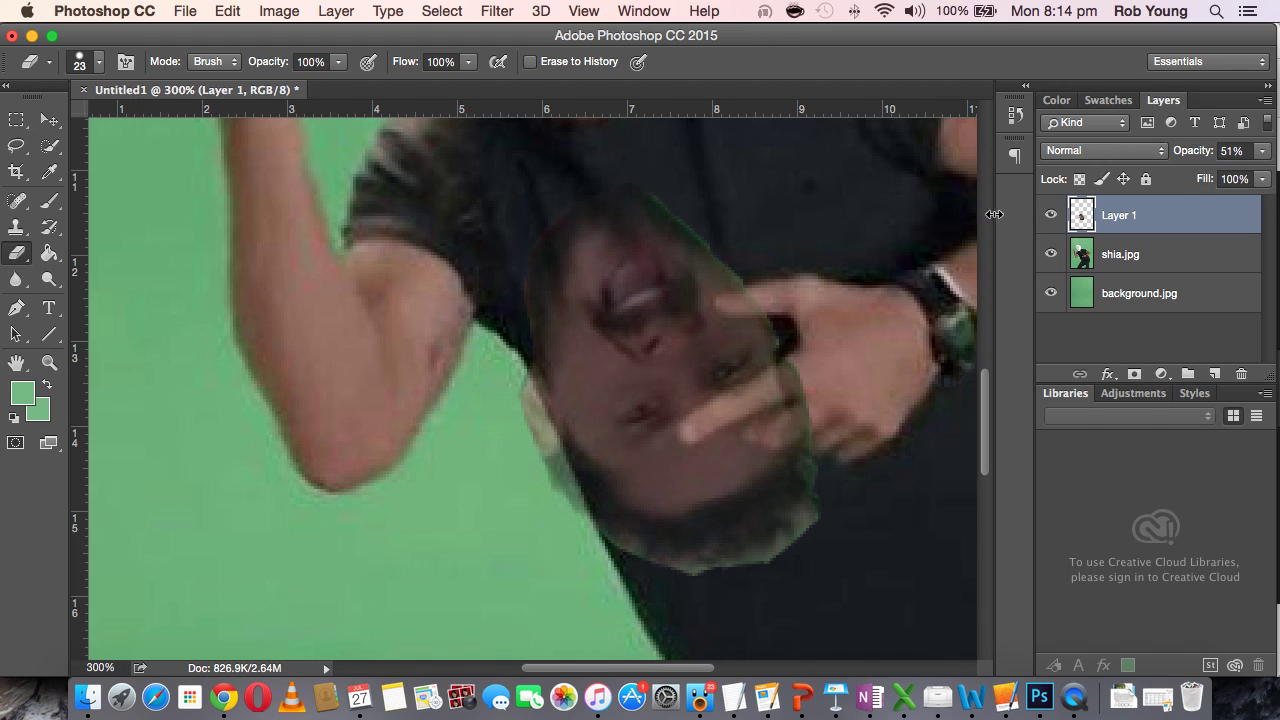
Step back through the document history to the Magnetic Lasso state and return to the Master Opacity Change state.
click(1016, 118)
click(872, 455)
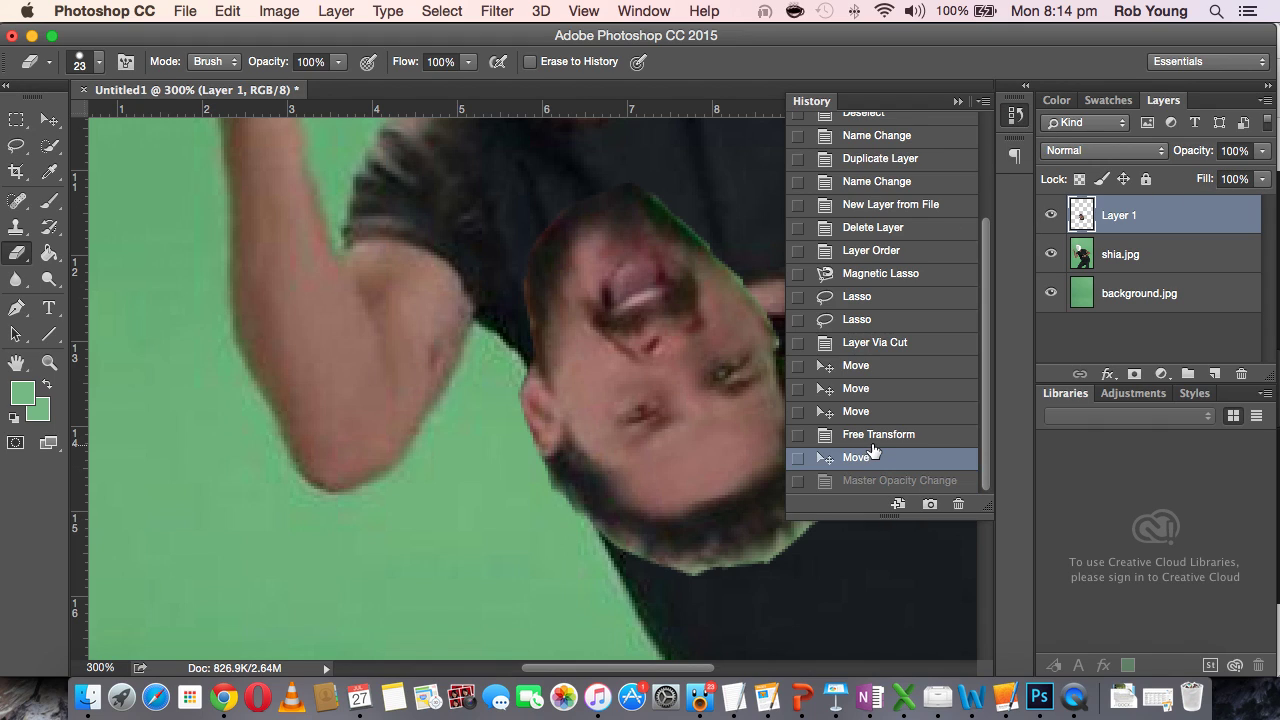
click(872, 435)
click(860, 410)
click(858, 342)
click(845, 277)
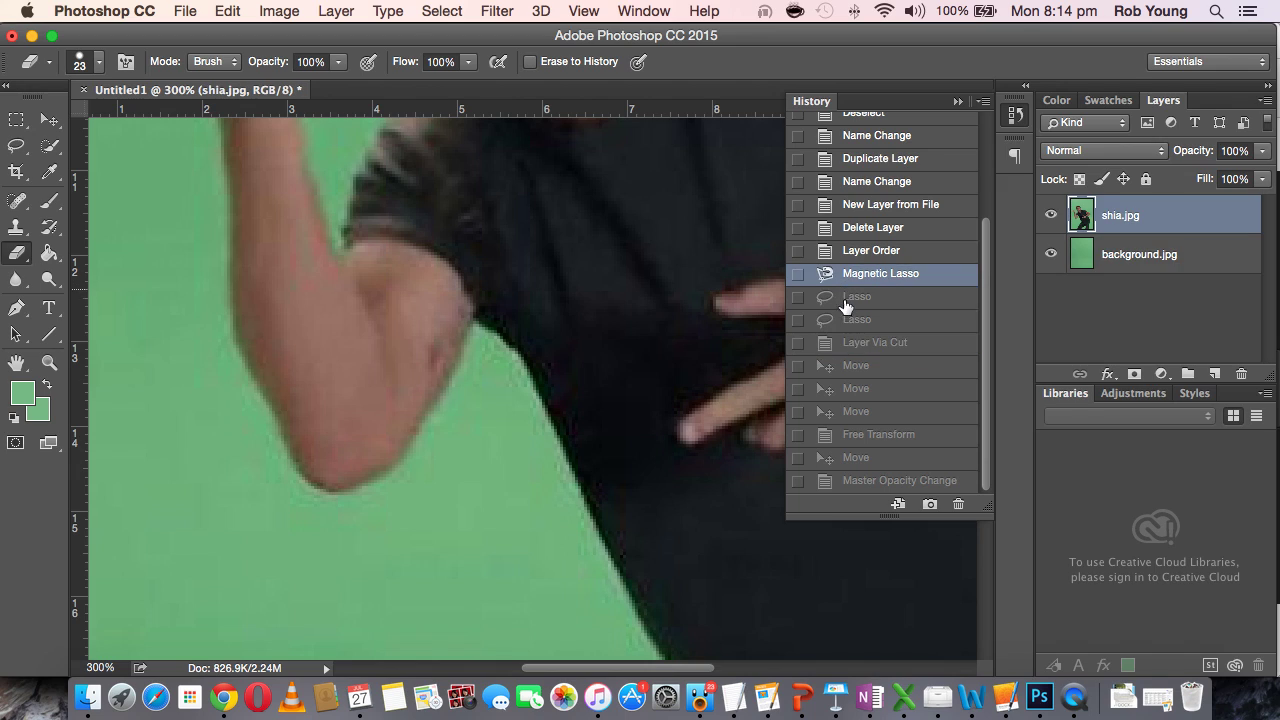
click(878, 481)
Erase the parts of Layer 1 covering the hand's fingers with a 9 px eraser, undoing any misplaced dab.
key(bracketleft)
key(bracketleft)
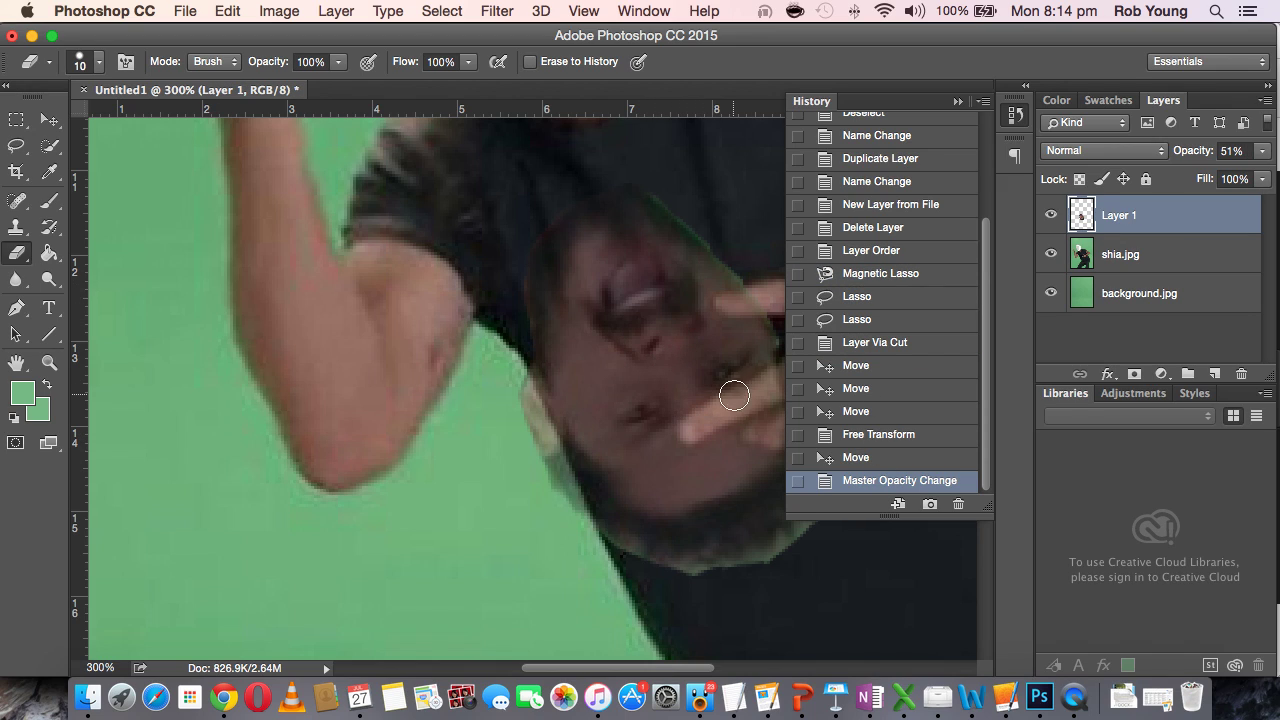
click(957, 101)
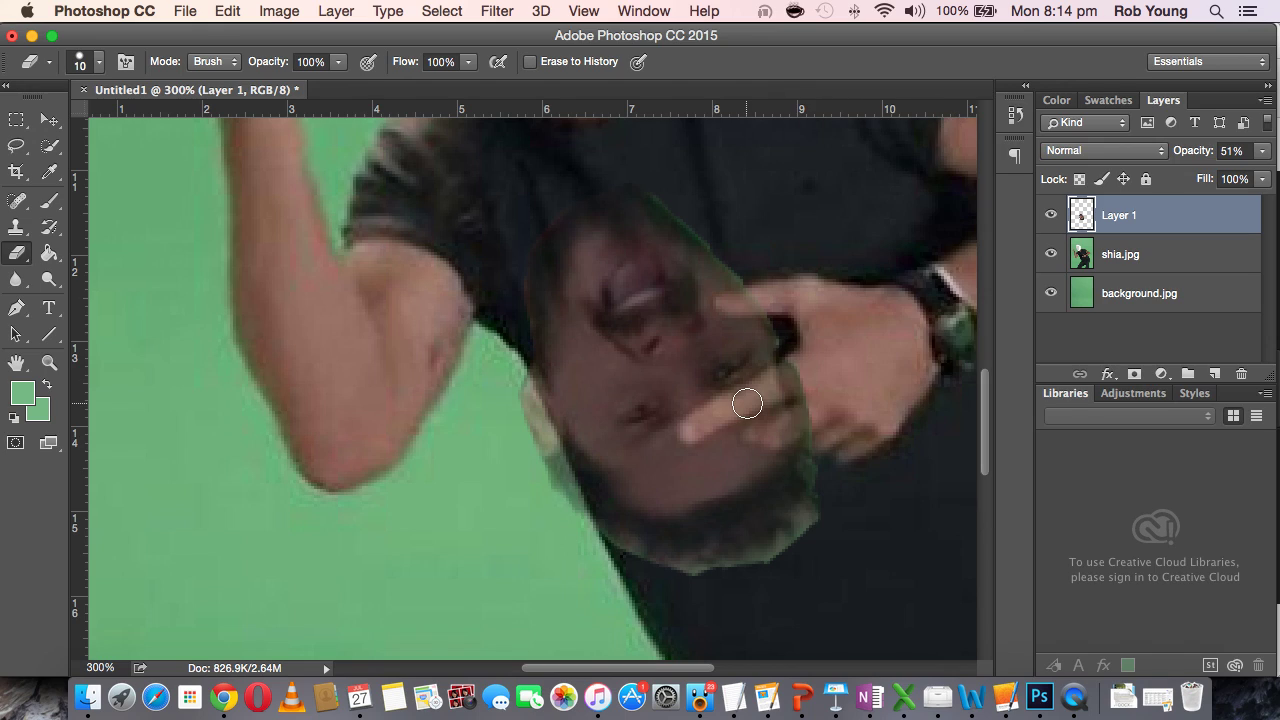
key(bracketleft)
drag(728, 308, 764, 296)
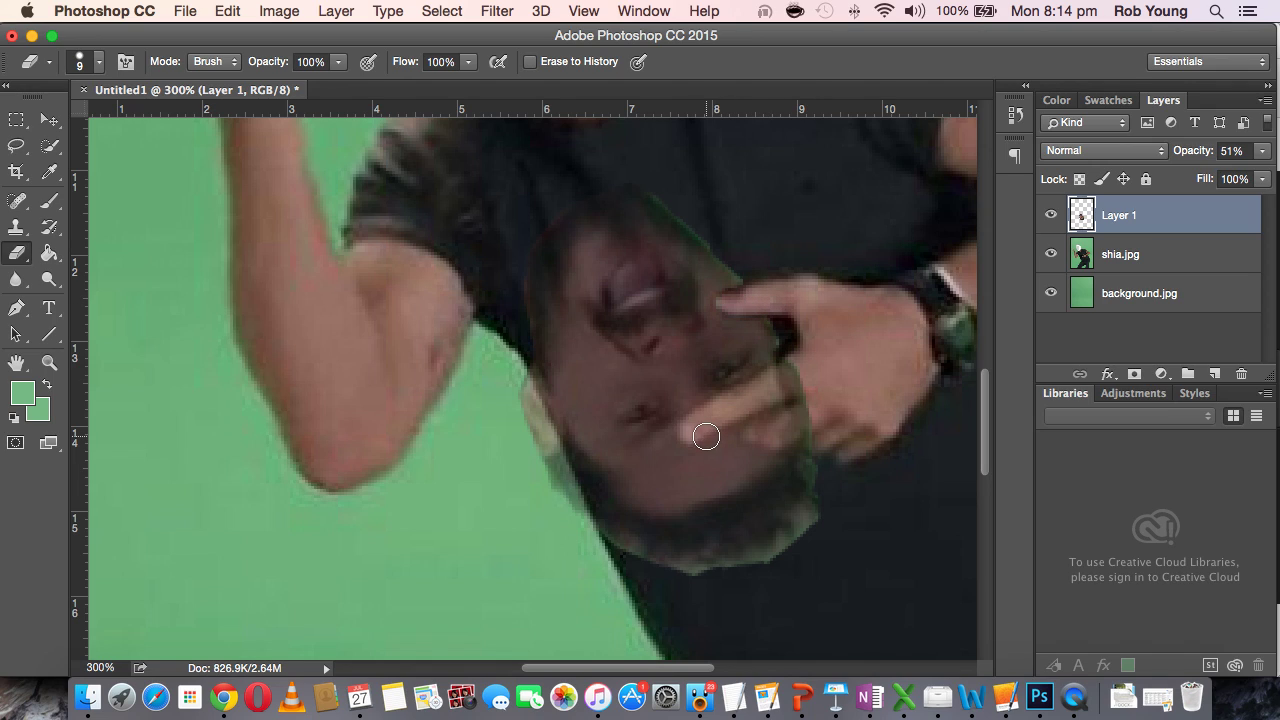
click(688, 430)
scroll(688, 430, up, 2)
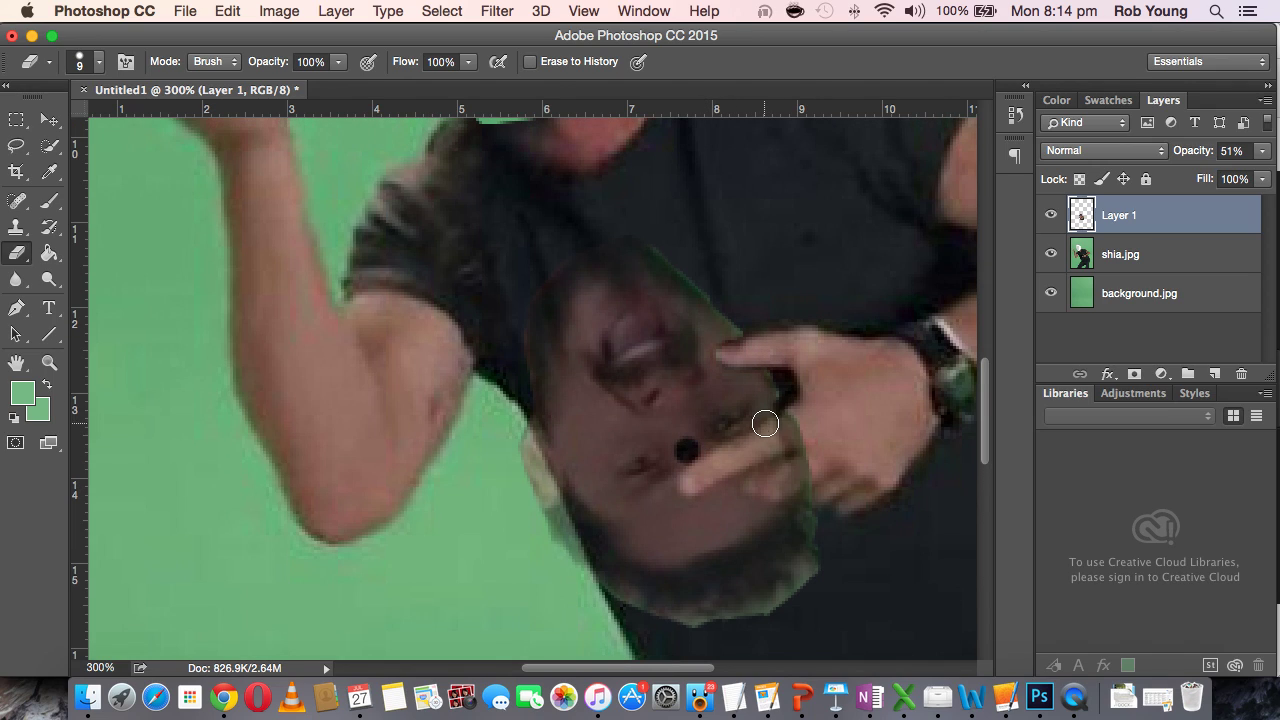
key(super+z)
mouse_move(689, 484)
mouse_down()
mouse_move(798, 420)
mouse_move(690, 485)
mouse_up()
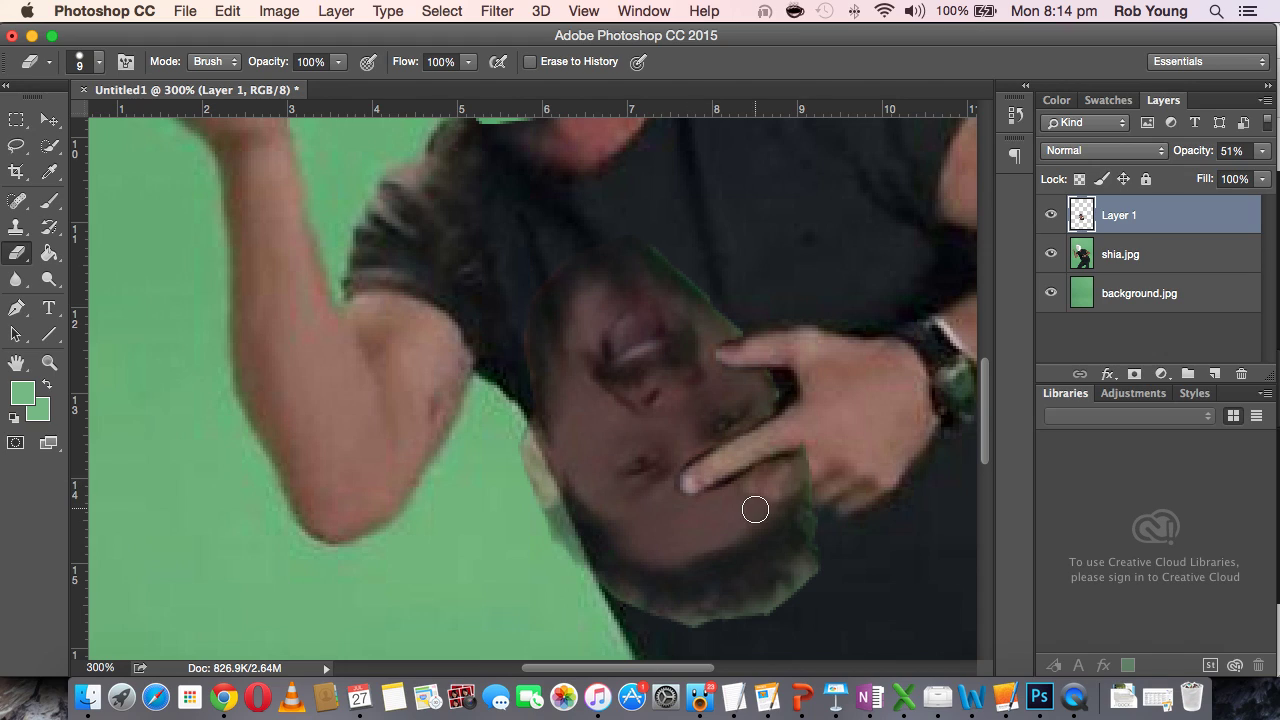
mouse_move(776, 482)
mouse_down()
mouse_move(751, 486)
mouse_move(771, 486)
mouse_up()
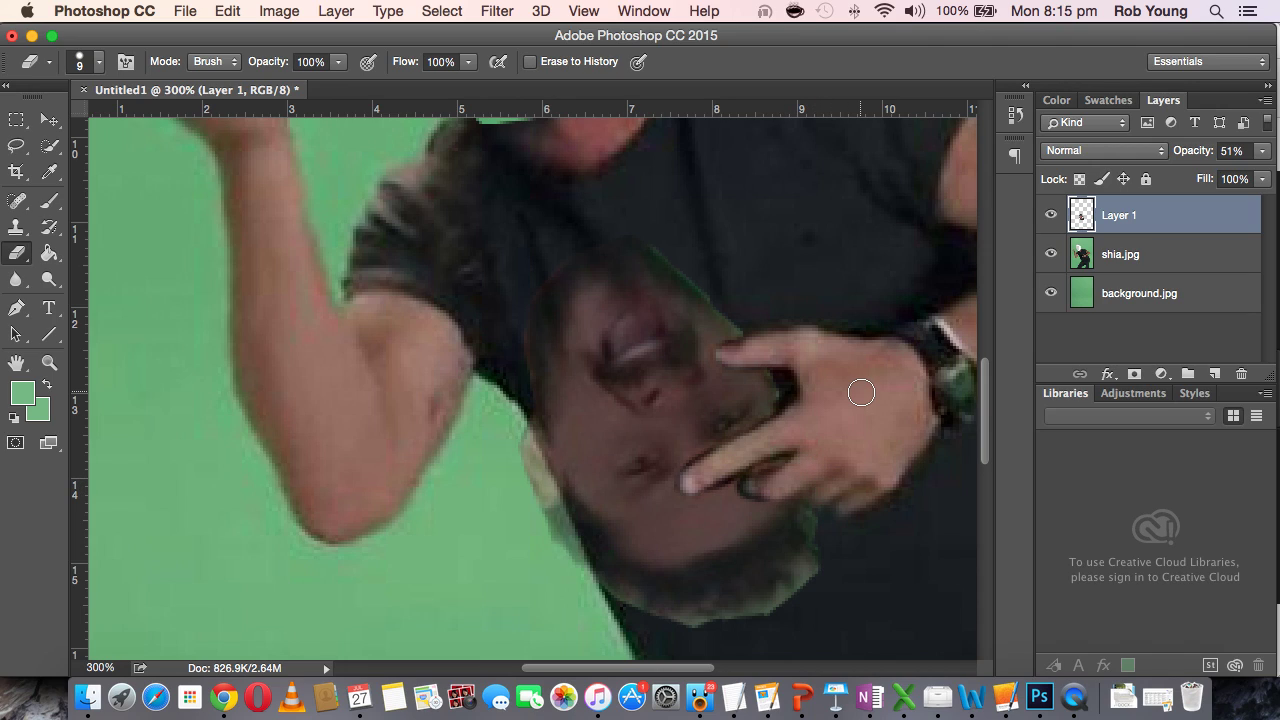
Restore the opacity of Layer 1 to 100%.
click(1262, 152)
drag(1220, 178, 1277, 178)
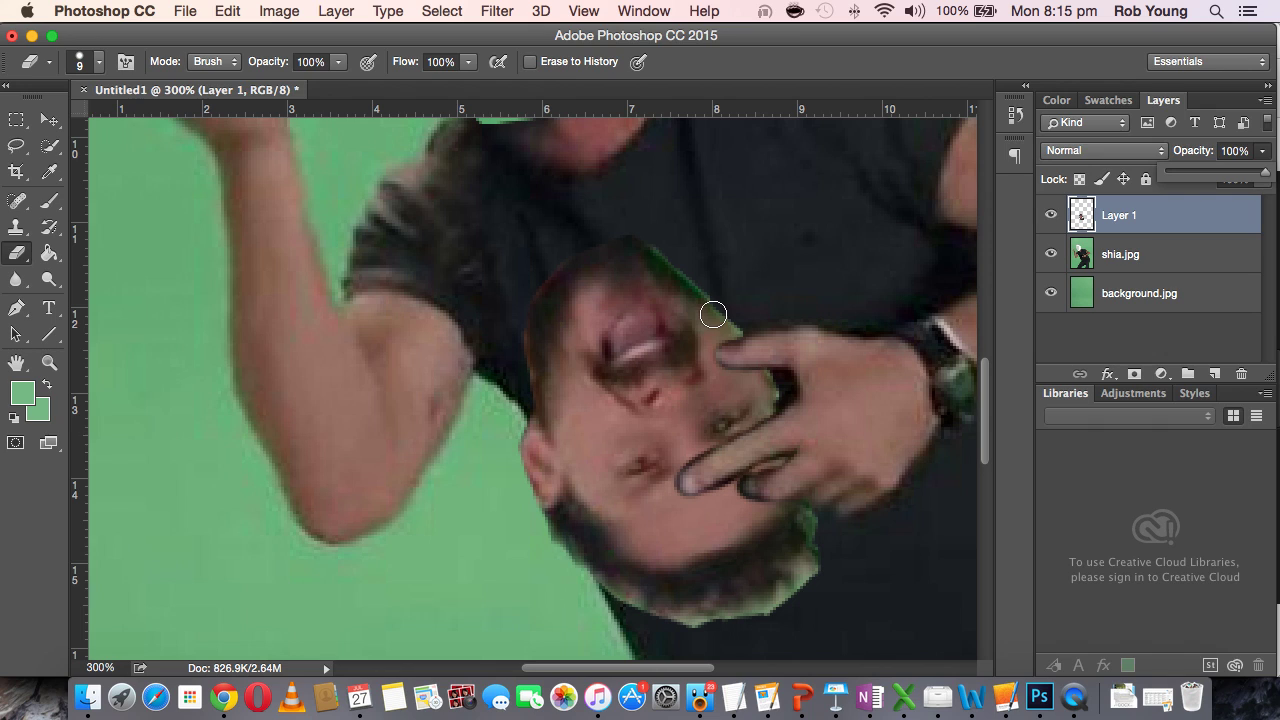
alt+click(671, 326)
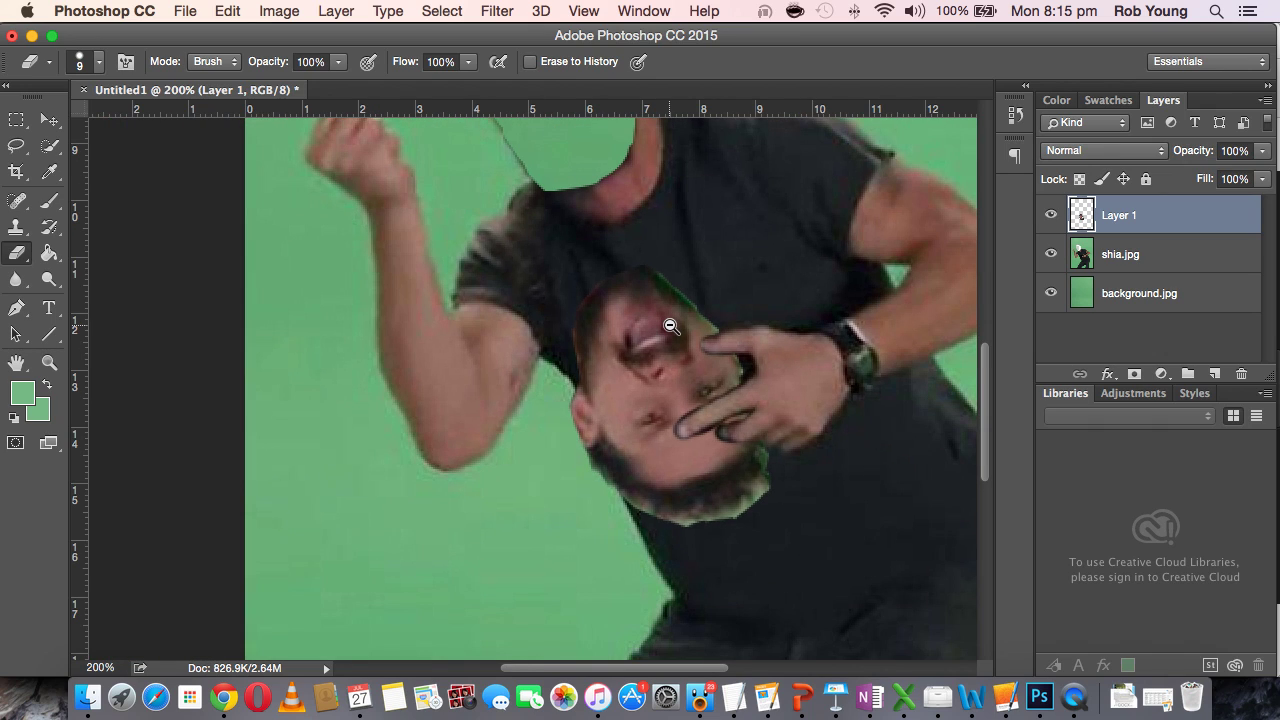
alt+click(694, 328)
drag(709, 261, 713, 338)
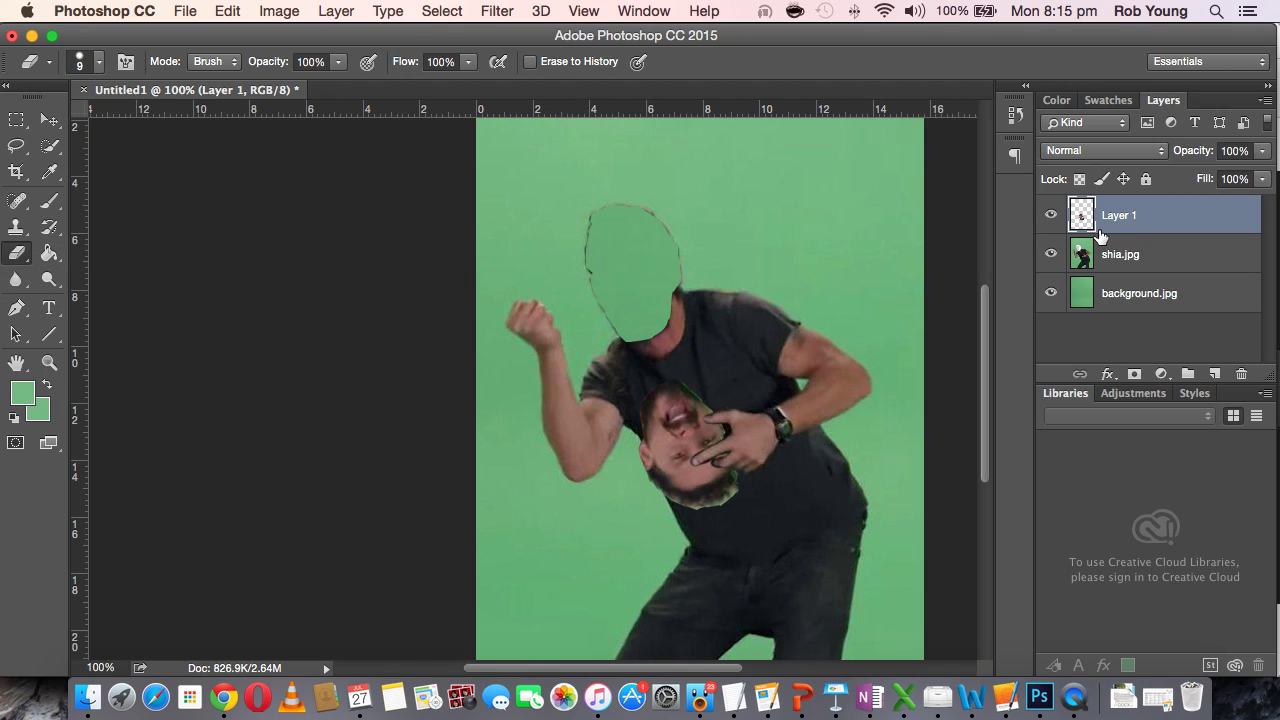
Select the shia.jpg layer and set the eraser hardness to 0%.
click(1139, 259)
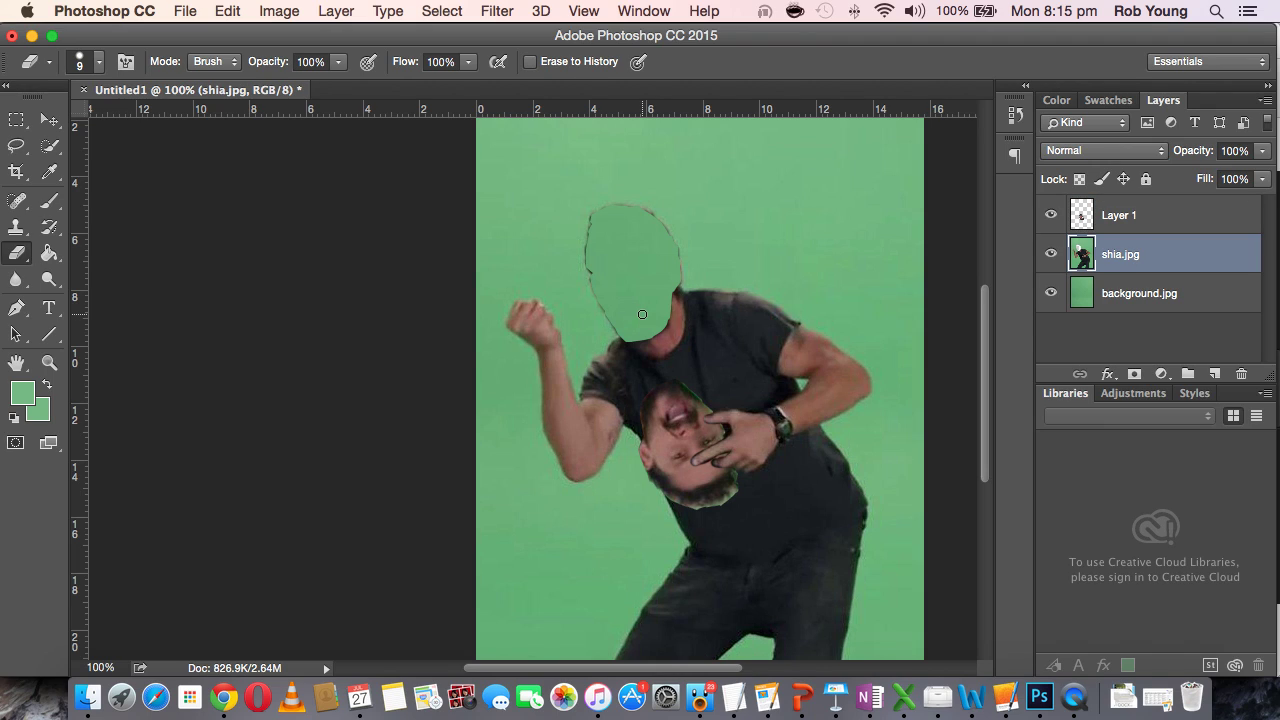
click(99, 66)
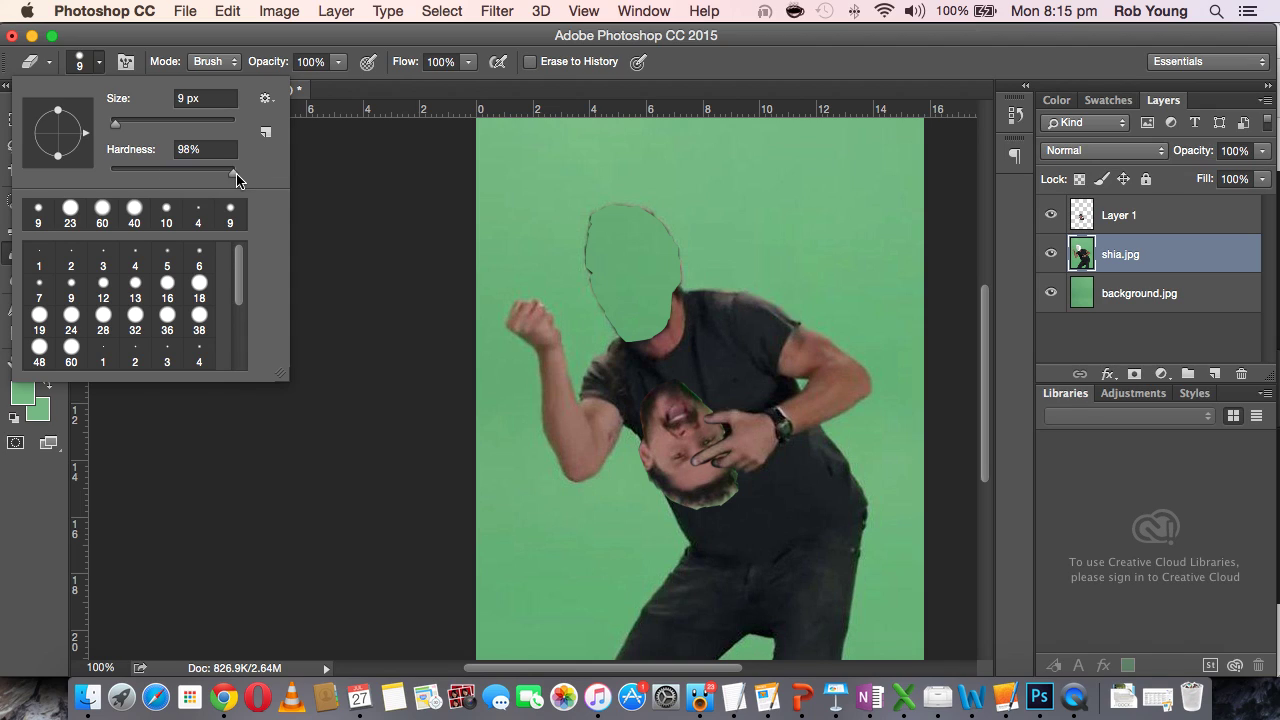
drag(236, 178, 88, 172)
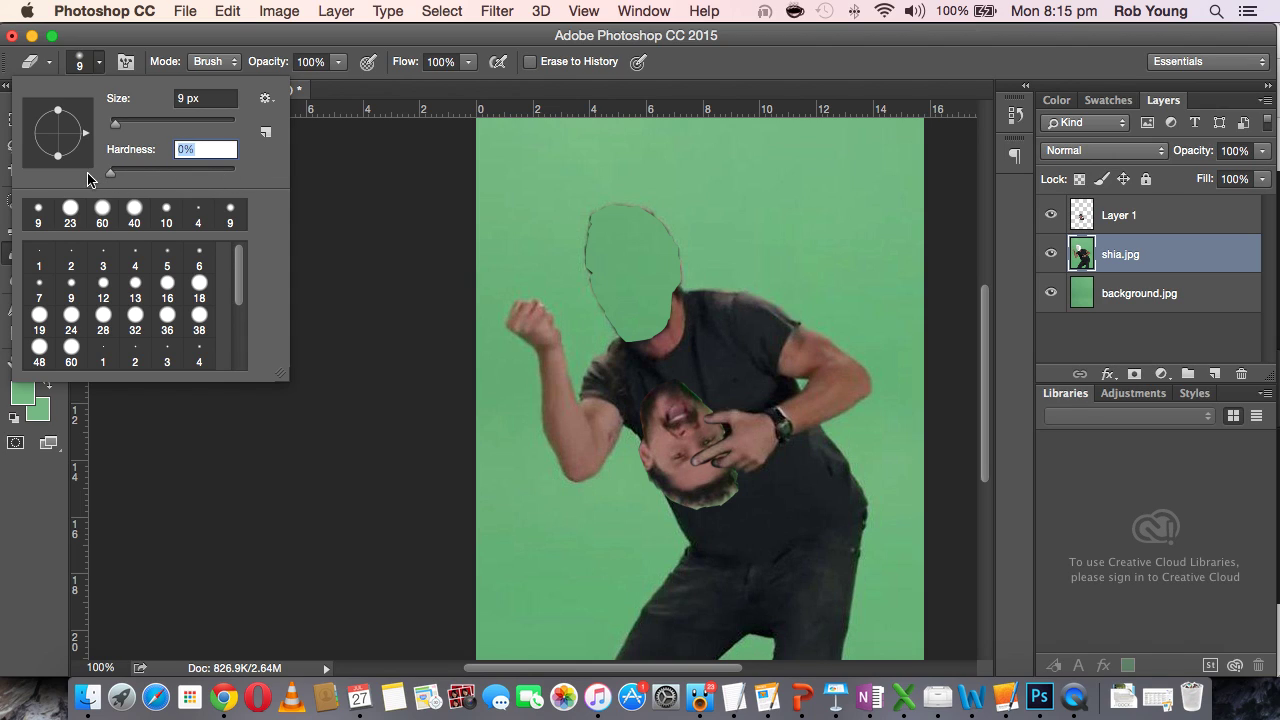
click(104, 70)
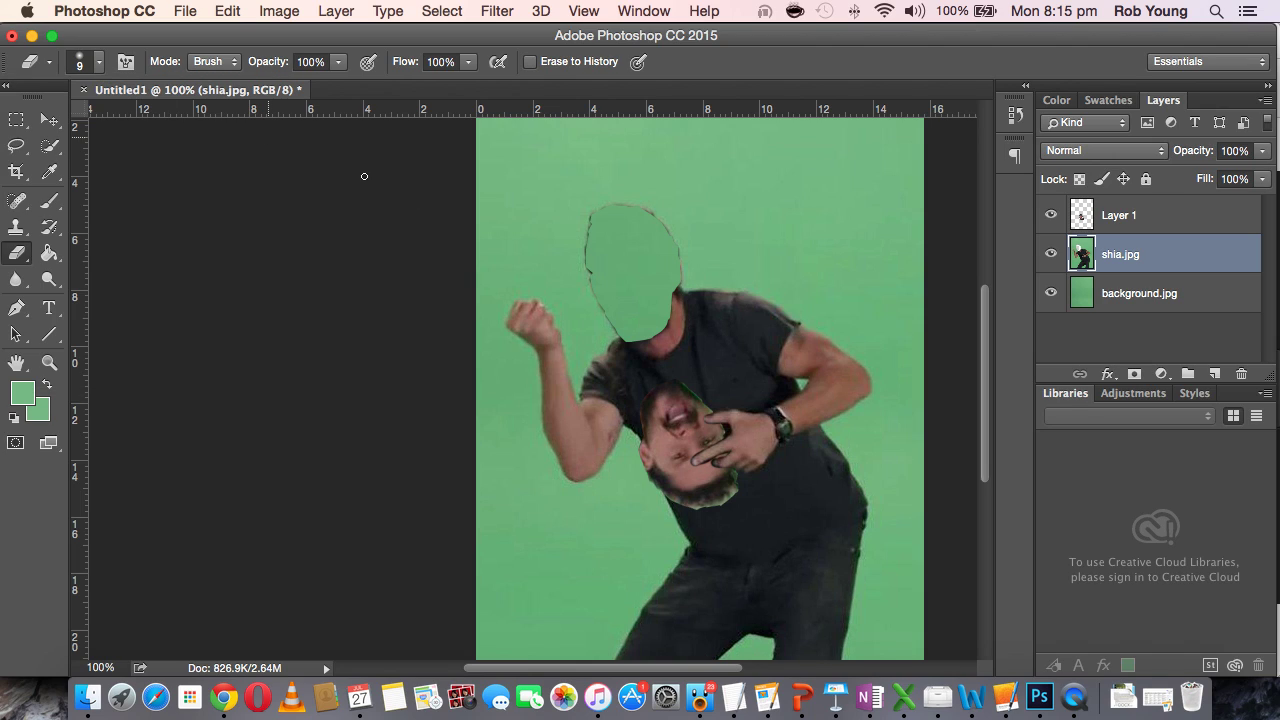
Erase the upper outline of the missing head on shia.jpg with a soft 90 px eraser.
key(bracketright)
key(bracketright)
key(bracketright)
key(bracketright)
key(bracketright)
key(bracketright)
key(bracketright)
key(bracketright)
key(bracketright)
mouse_move(600, 265)
mouse_down()
mouse_move(591, 229)
mouse_move(637, 200)
mouse_move(677, 214)
mouse_move(677, 237)
mouse_move(689, 229)
mouse_up()
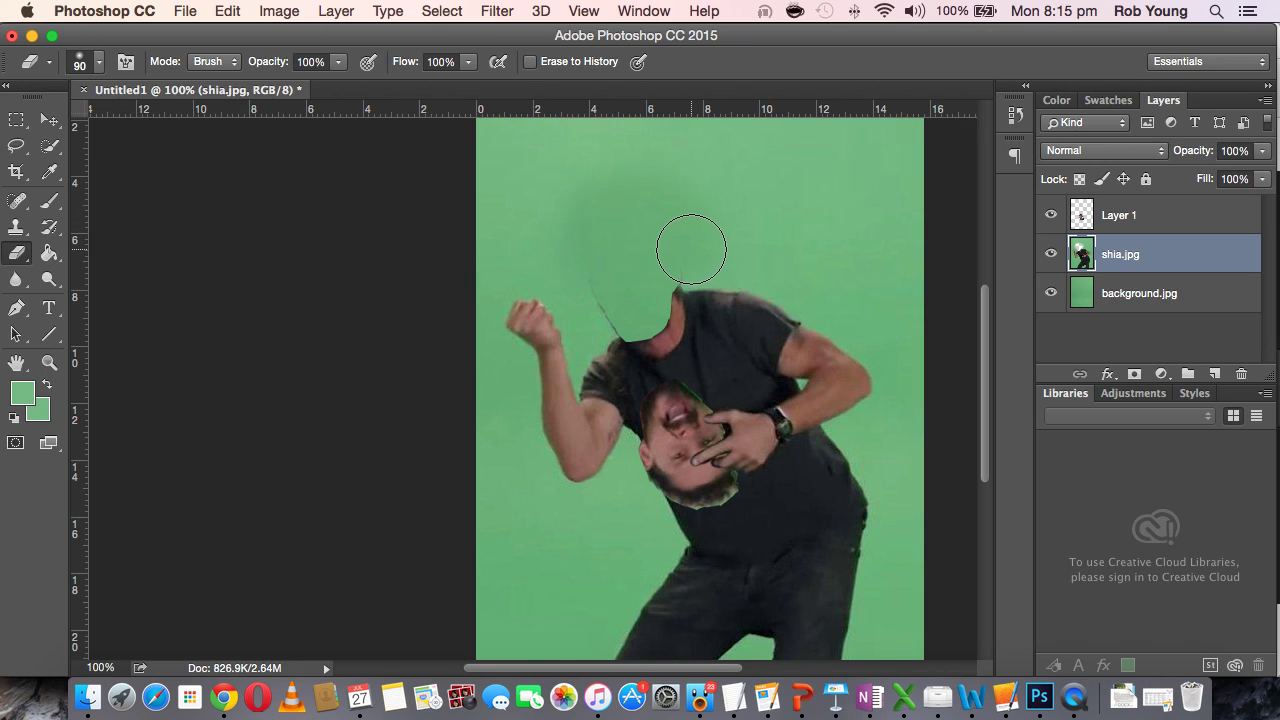
Erase the remaining head outline down to the collar on shia.jpg with a 60 px eraser.
key(bracketleft)
key(bracketleft)
key(bracketleft)
mouse_move(608, 241)
mouse_down()
mouse_move(594, 294)
mouse_move(617, 313)
mouse_up()
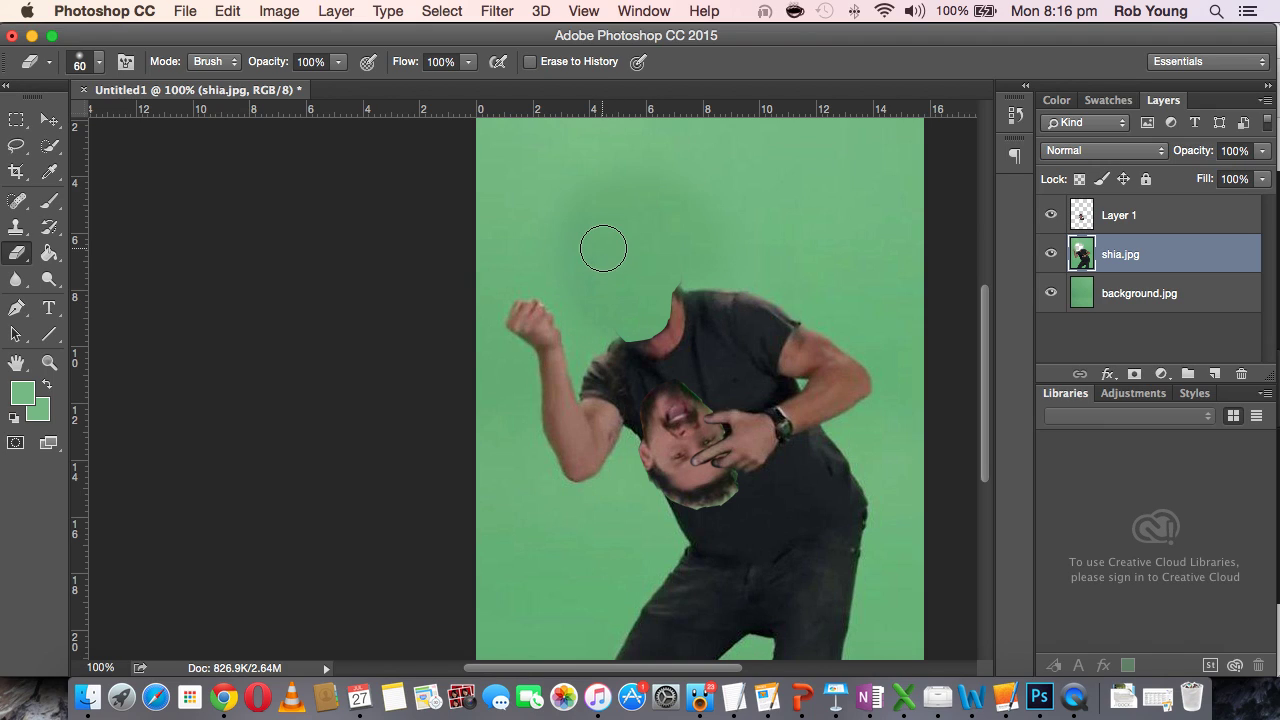
Blend the edges of the erased head area on shia.jpg, using eraser sizes of 45 px and 125 px.
key(bracketleft)
key(bracketleft)
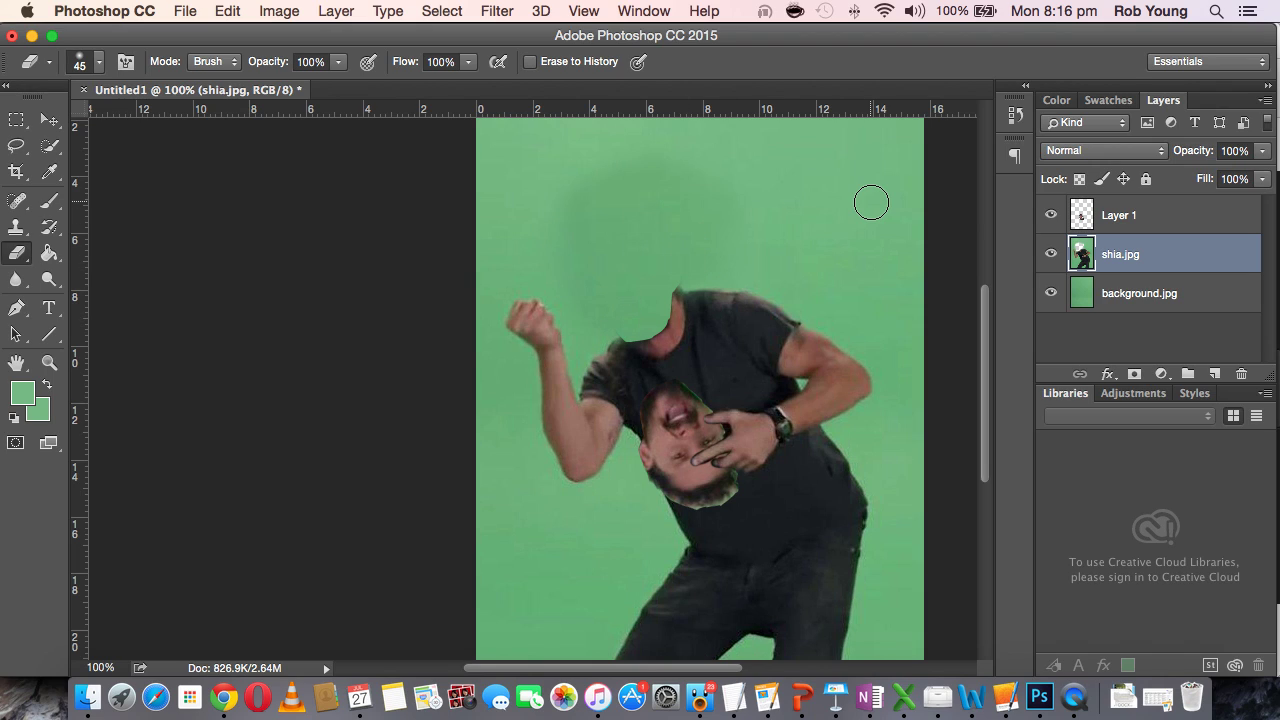
key(bracketright)
key(bracketright)
key(bracketright)
key(bracketright)
key(bracketright)
key(bracketright)
key(bracketright)
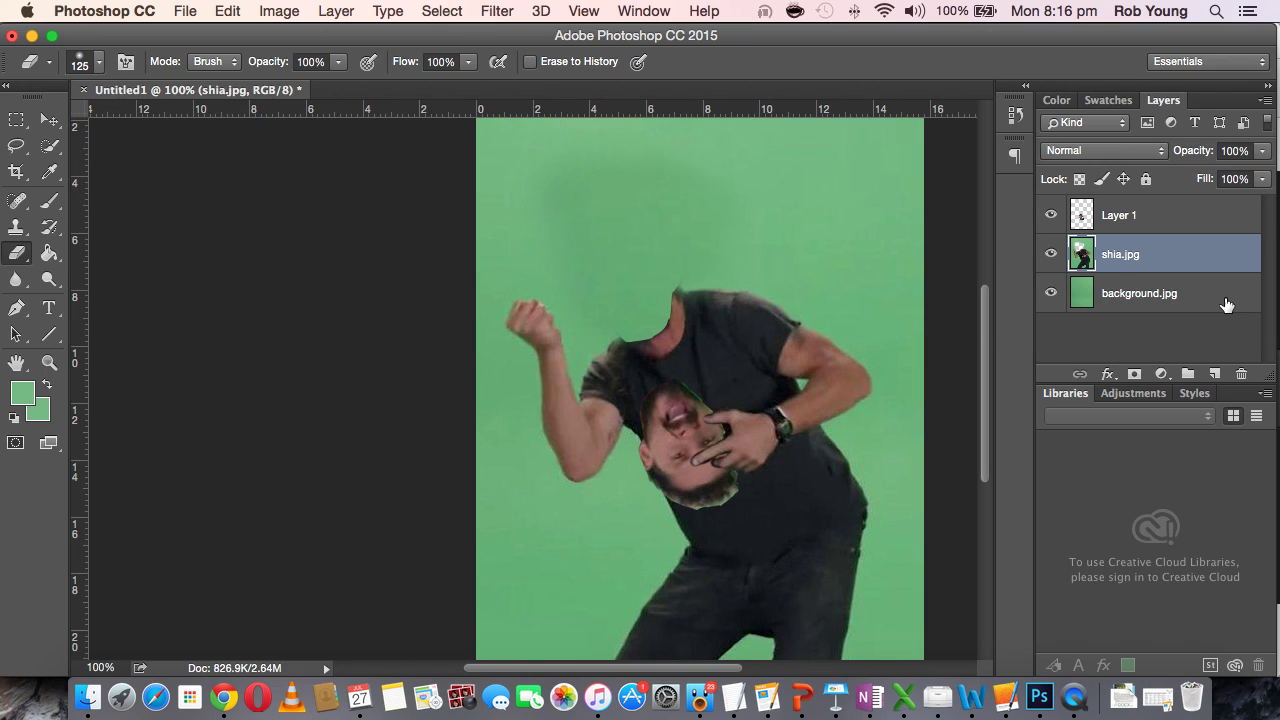
Hide and show Layer 1, shia.jpg and background.jpg individually to examine the erased areas, leaving all three visible.
click(1050, 293)
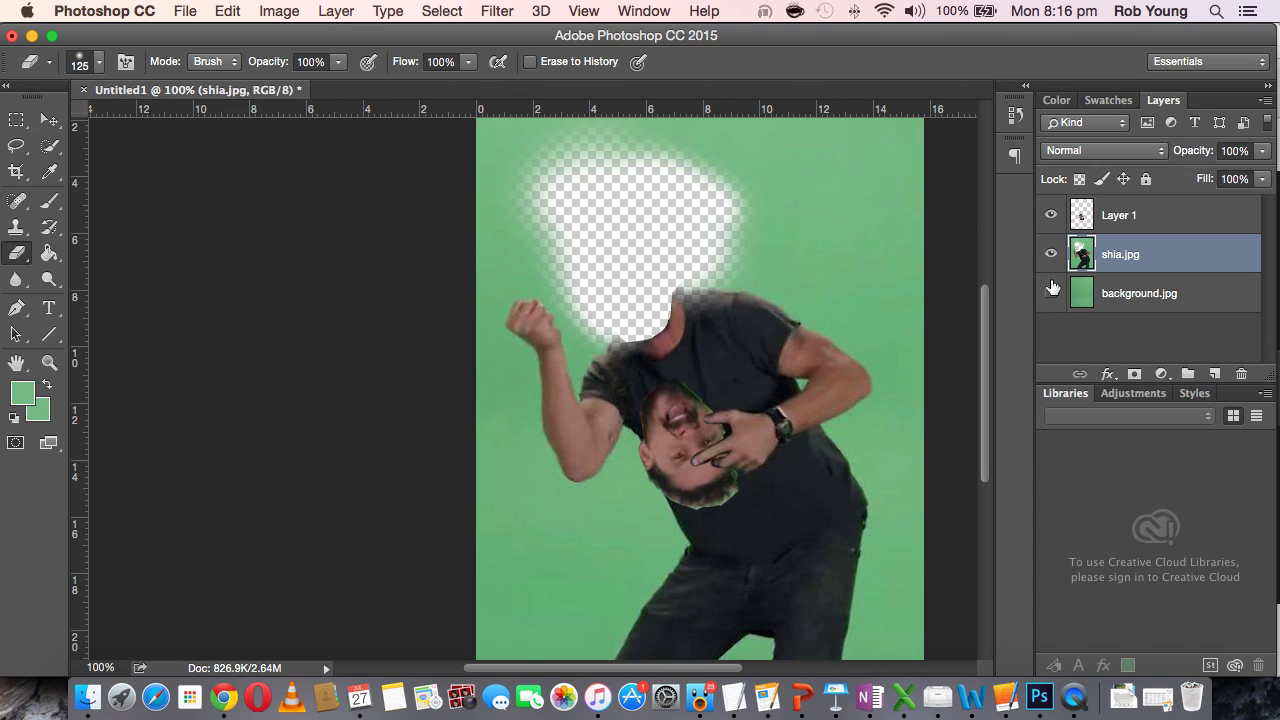
click(1049, 254)
click(1050, 215)
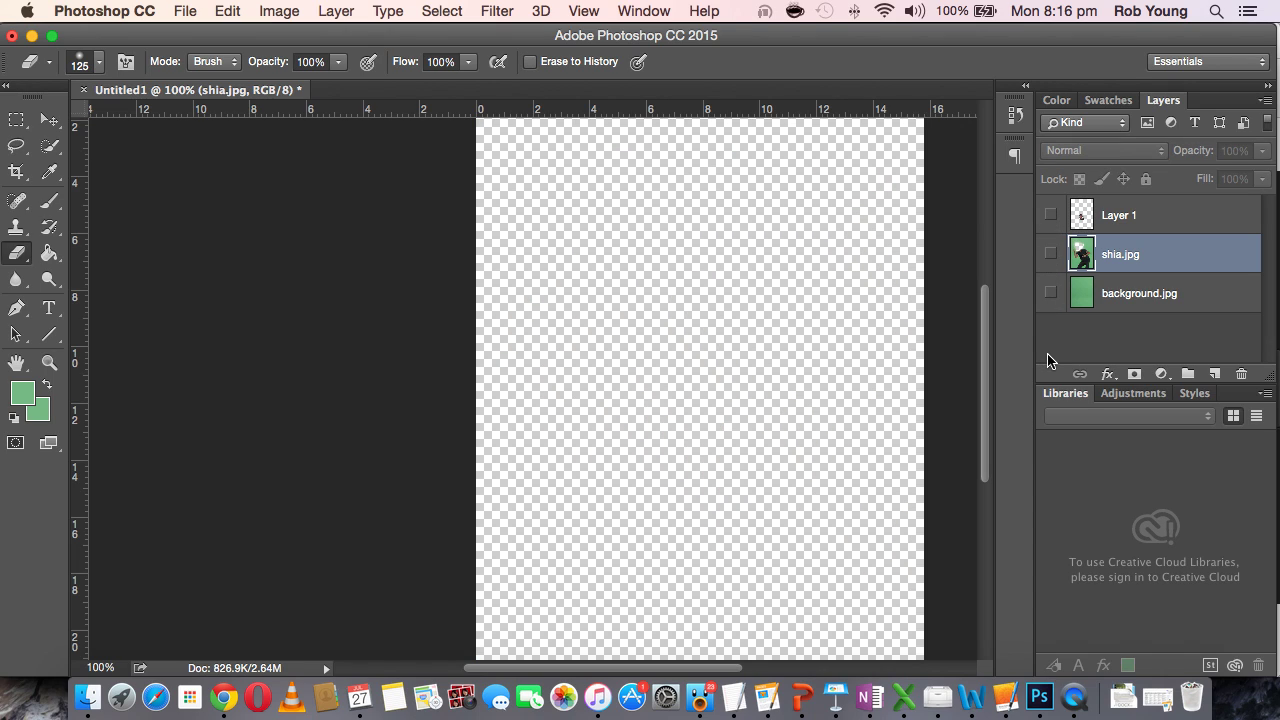
click(1050, 216)
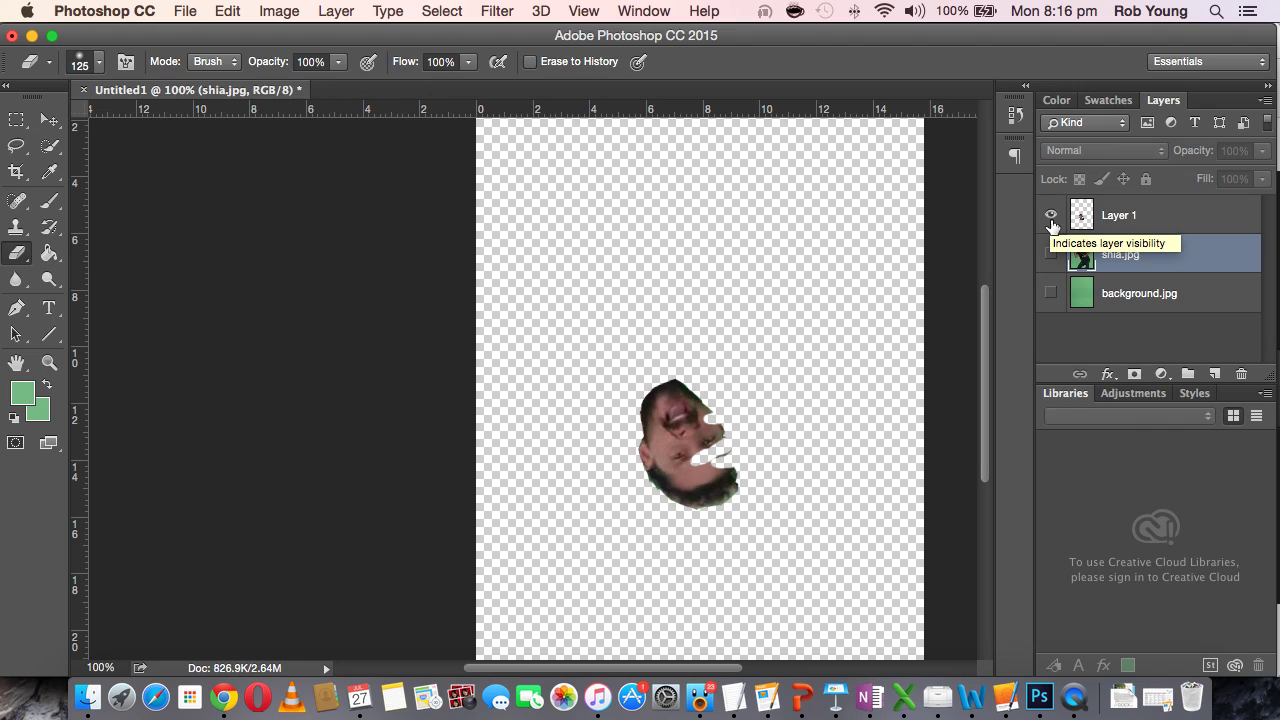
click(1051, 218)
click(1050, 254)
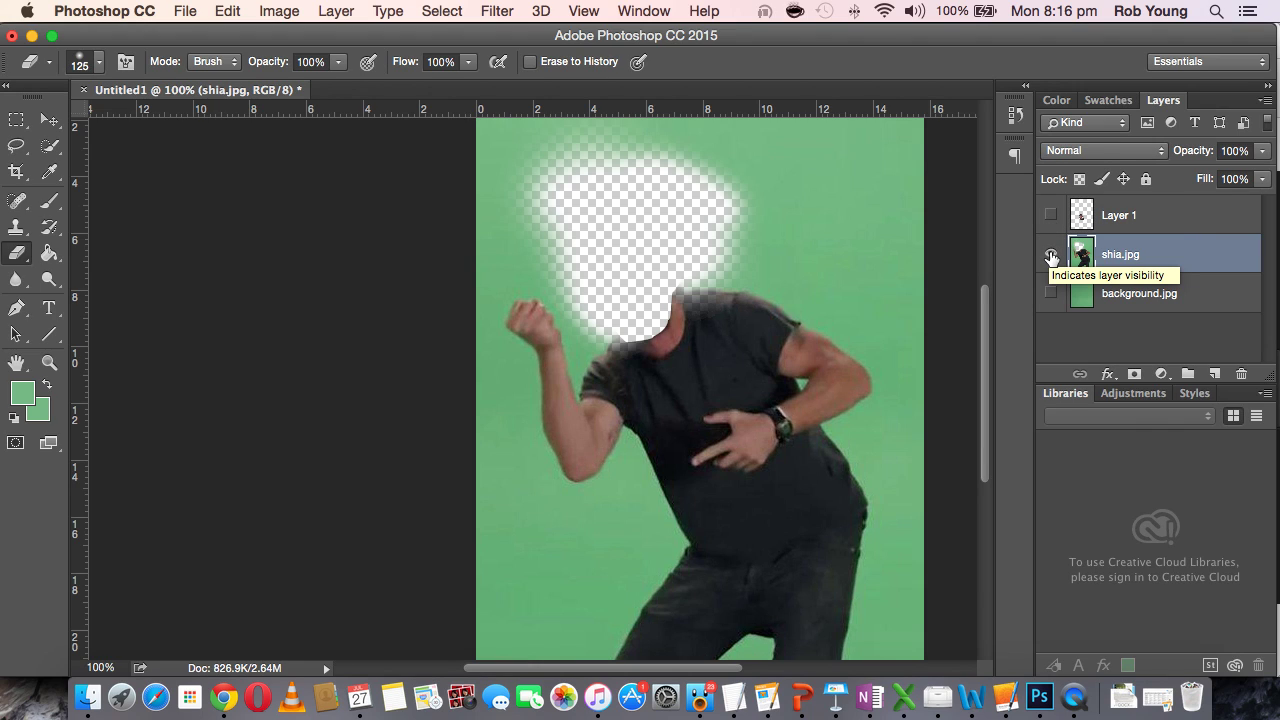
click(1050, 254)
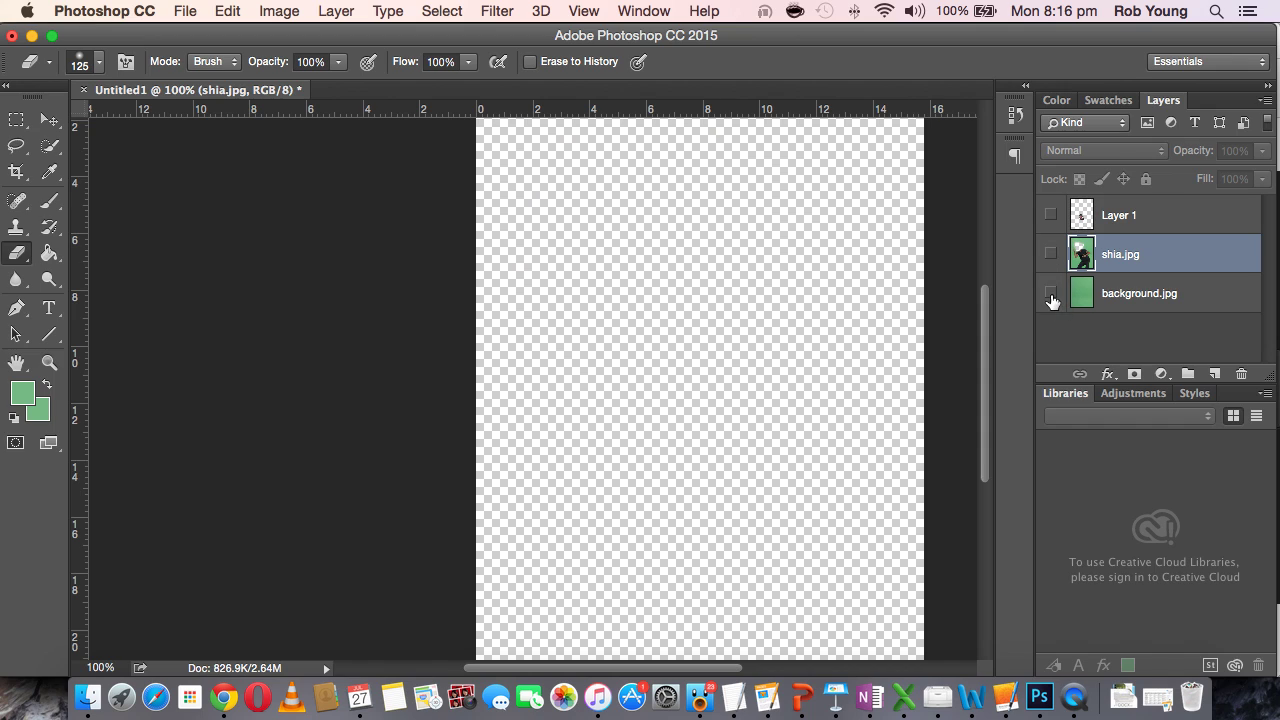
click(1050, 293)
click(1050, 295)
click(1051, 215)
click(1050, 254)
click(1051, 295)
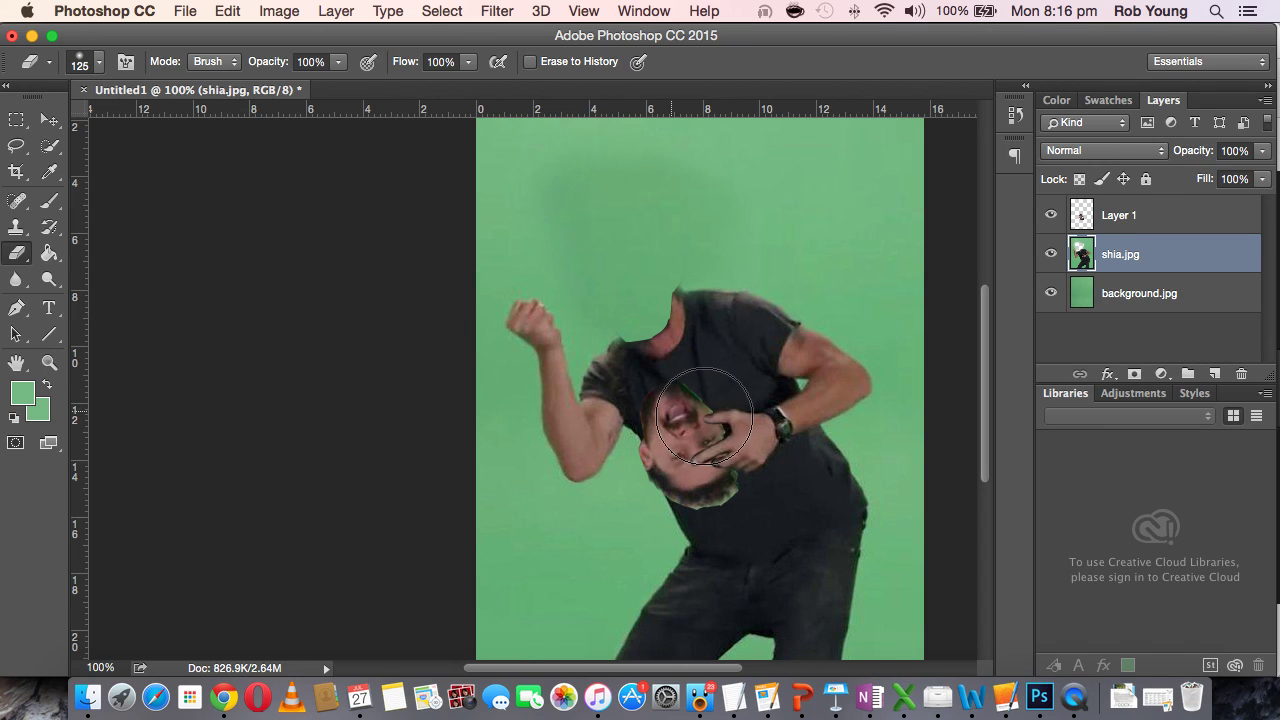
Flatten Layer 1, shia.jpg and background.jpg into a single background layer.
click(337, 12)
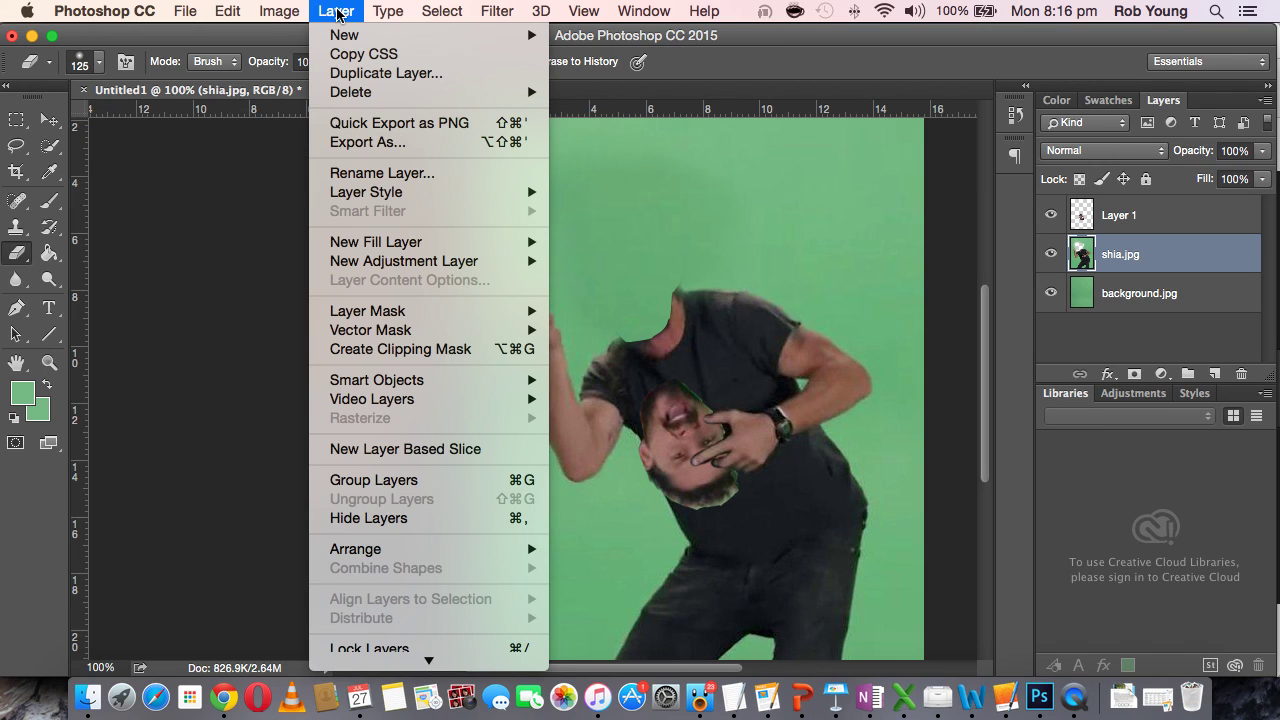
scroll(432, 450, down, 3)
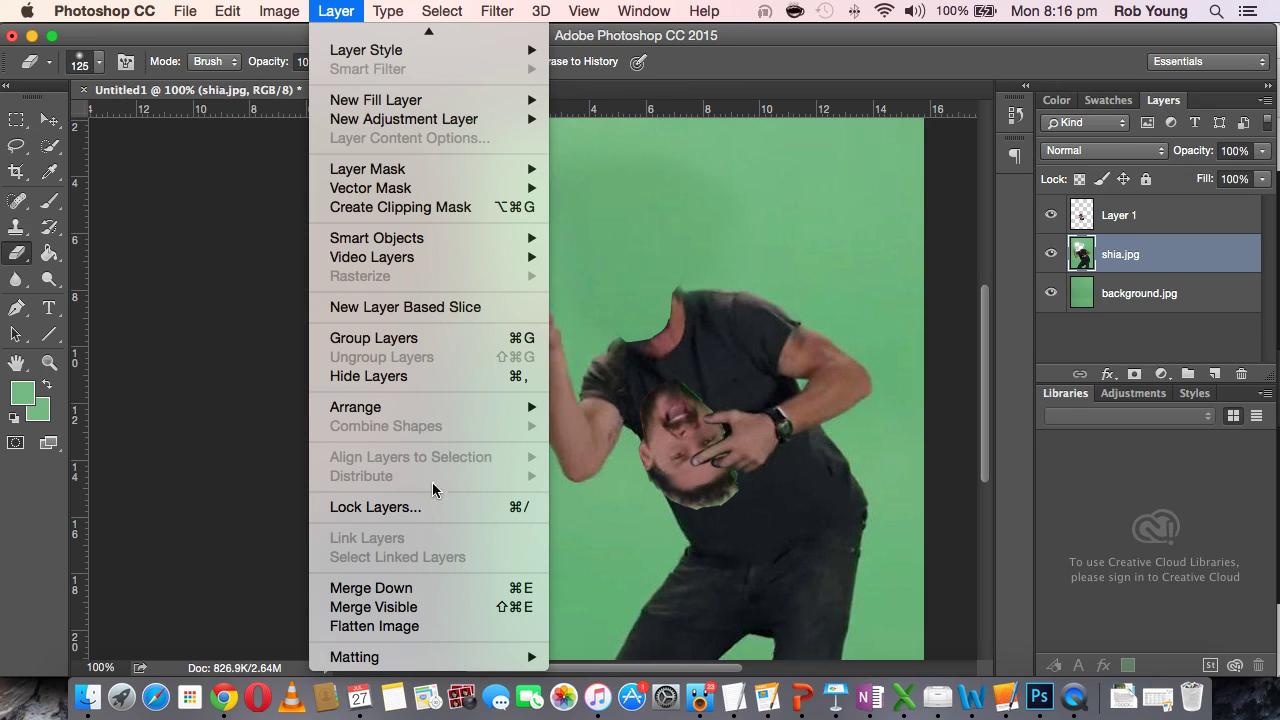
click(437, 627)
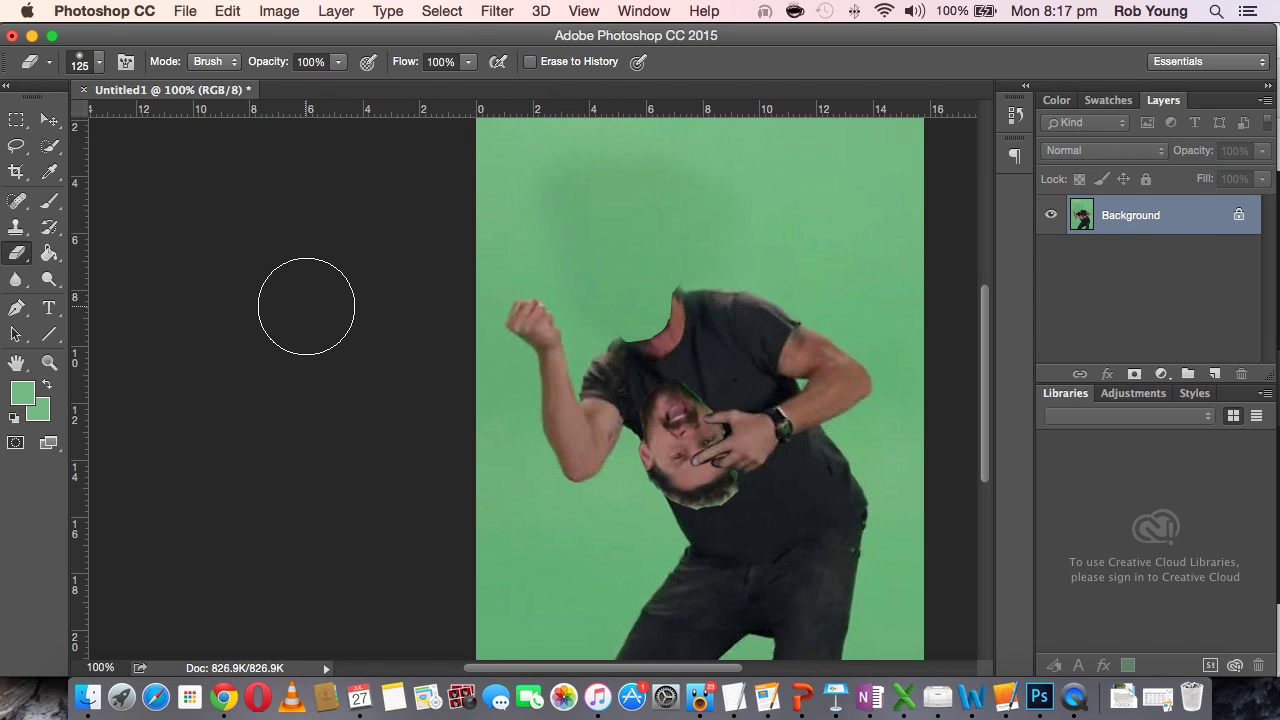
Start a Black & White adjustment on the flattened image with Reds at 70%, Yellows at 85% and Greens at 81%.
click(281, 11)
mouse_move(314, 72)
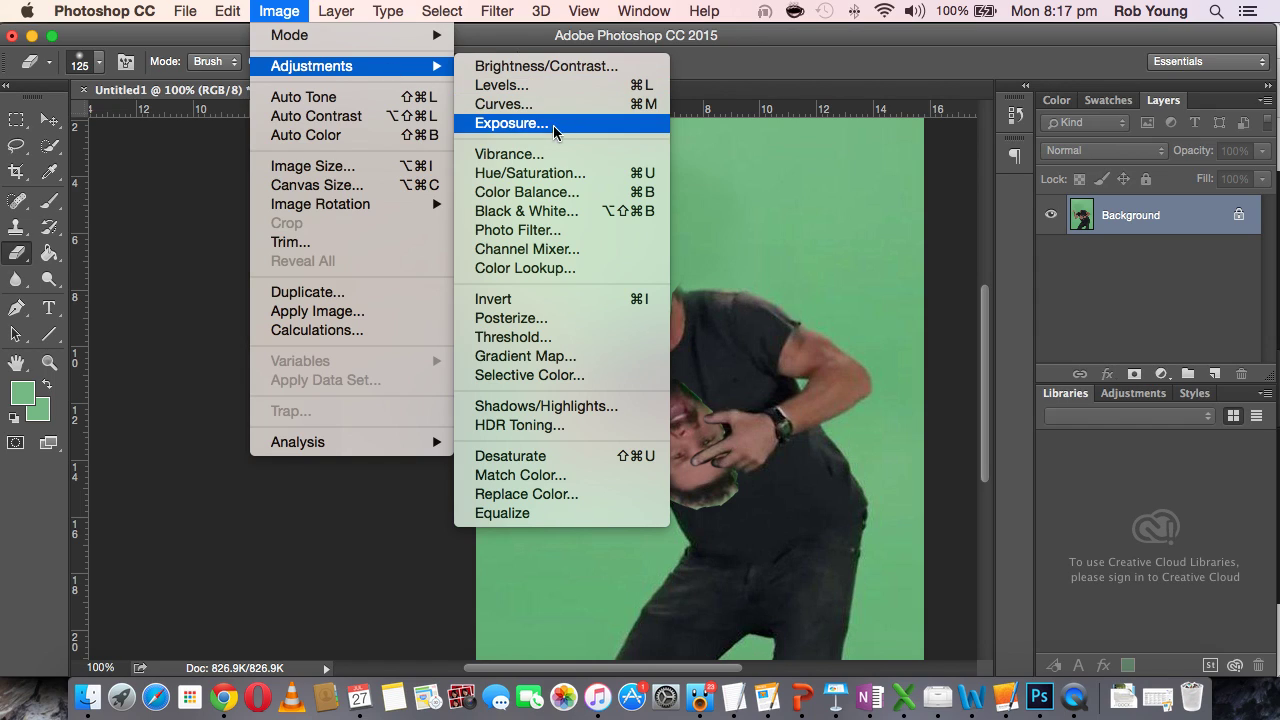
click(569, 212)
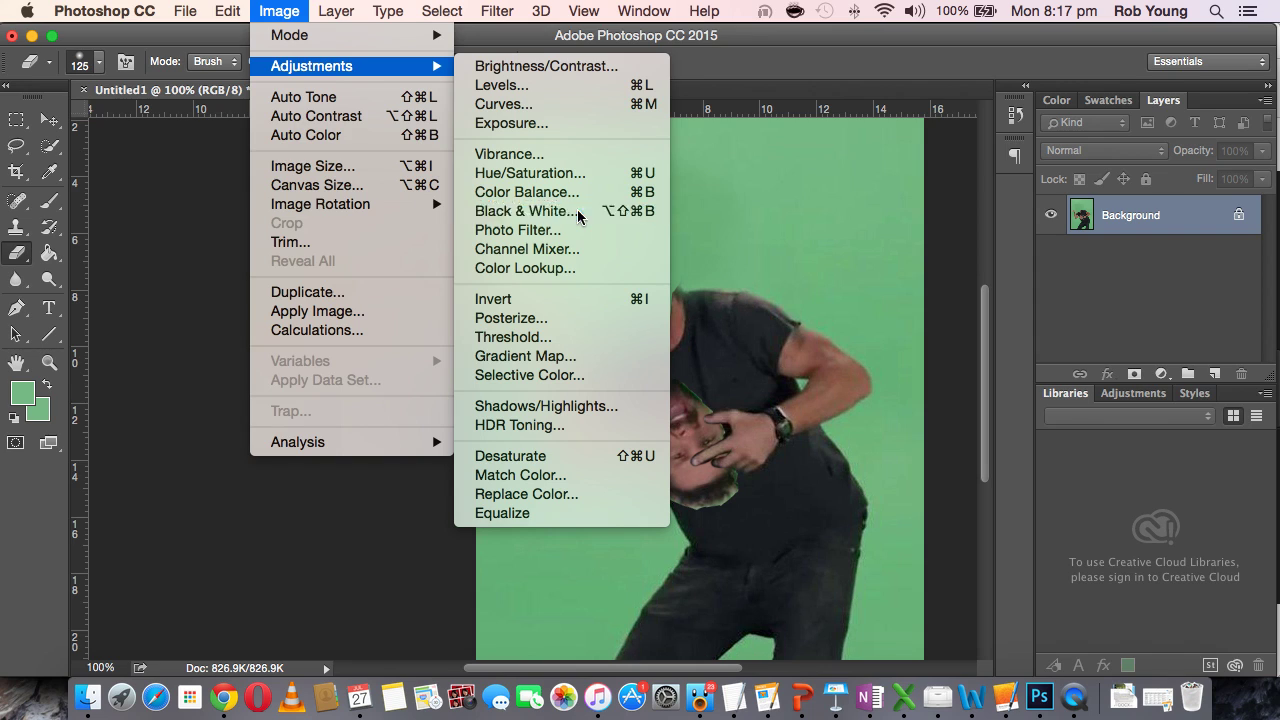
drag(664, 124, 270, 118)
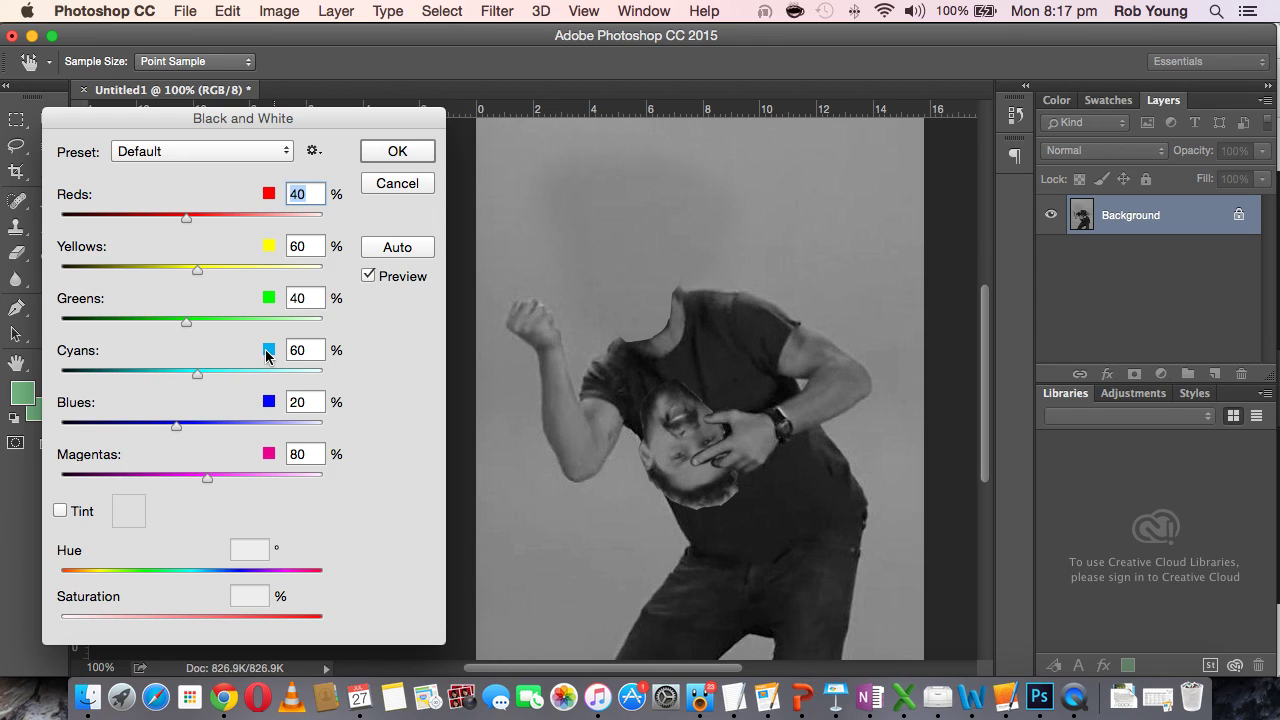
mouse_move(199, 270)
mouse_down()
mouse_move(181, 277)
mouse_move(210, 268)
mouse_up()
mouse_move(189, 218)
mouse_down()
mouse_move(216, 220)
mouse_move(205, 216)
mouse_up()
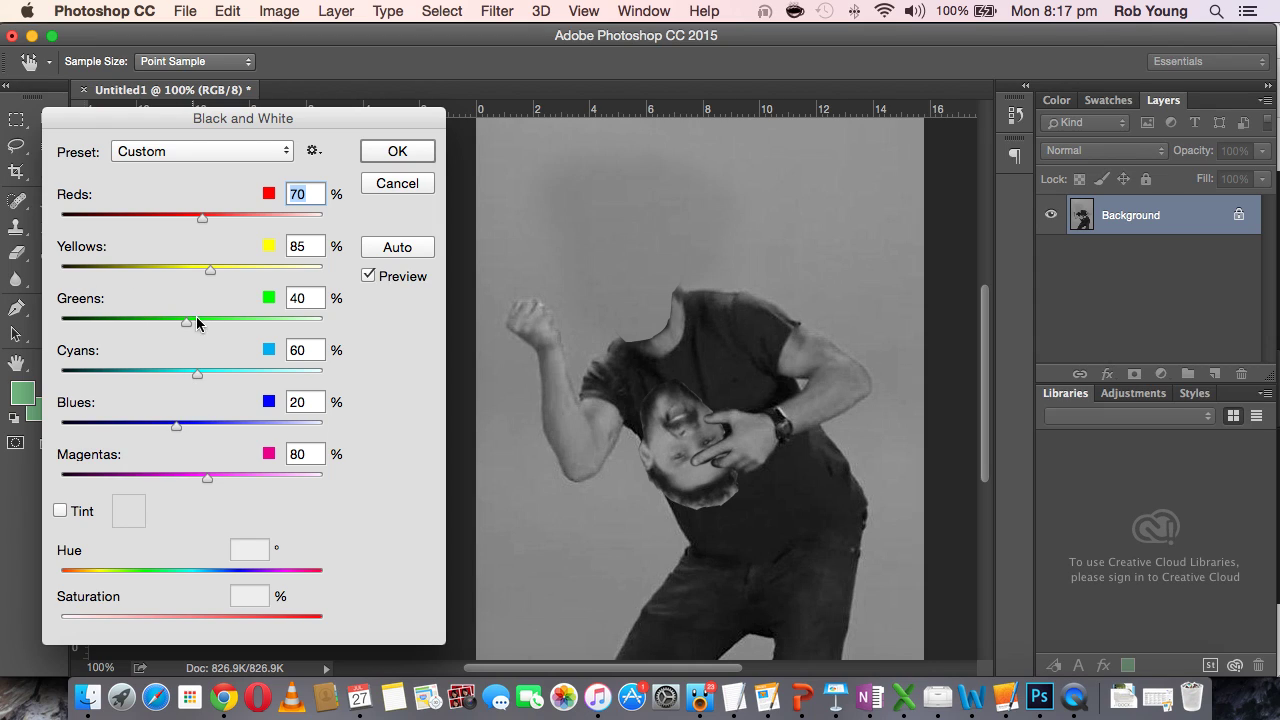
mouse_move(188, 325)
mouse_down()
mouse_move(235, 325)
mouse_move(209, 331)
mouse_up()
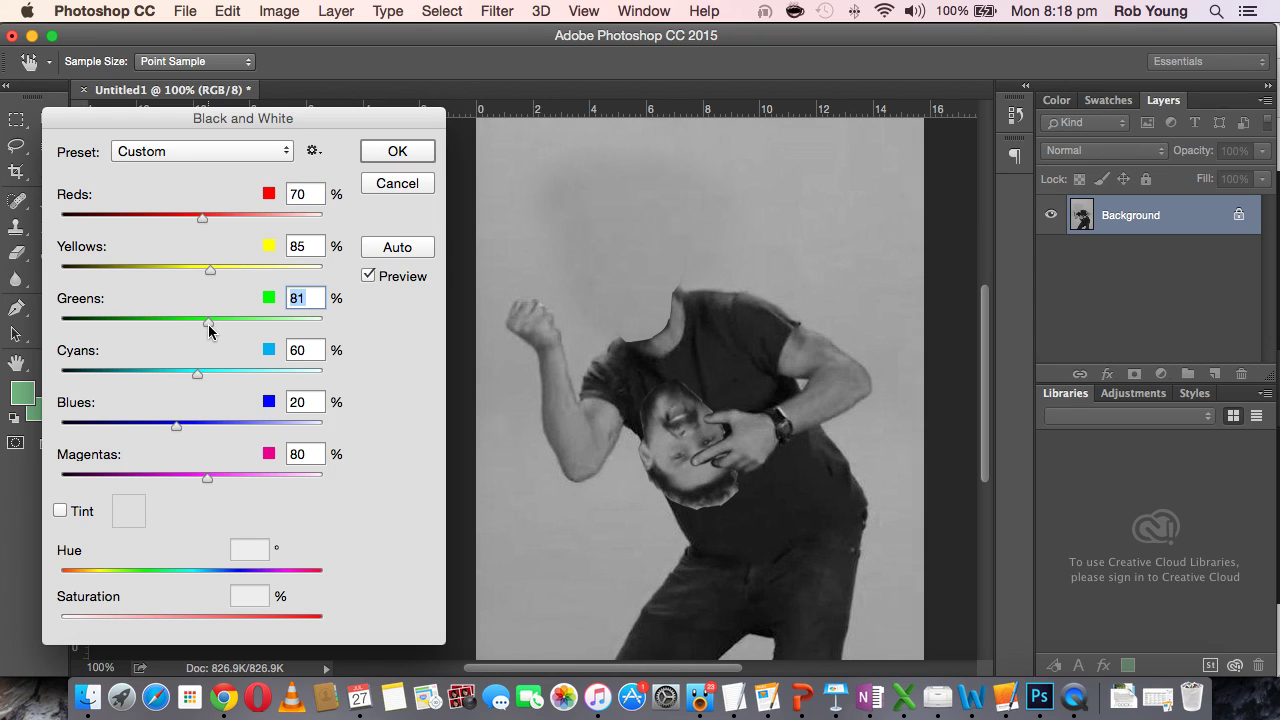
Add a sepia tint of colour #d9c79f to the Black & White adjustment and apply it to the image.
click(60, 512)
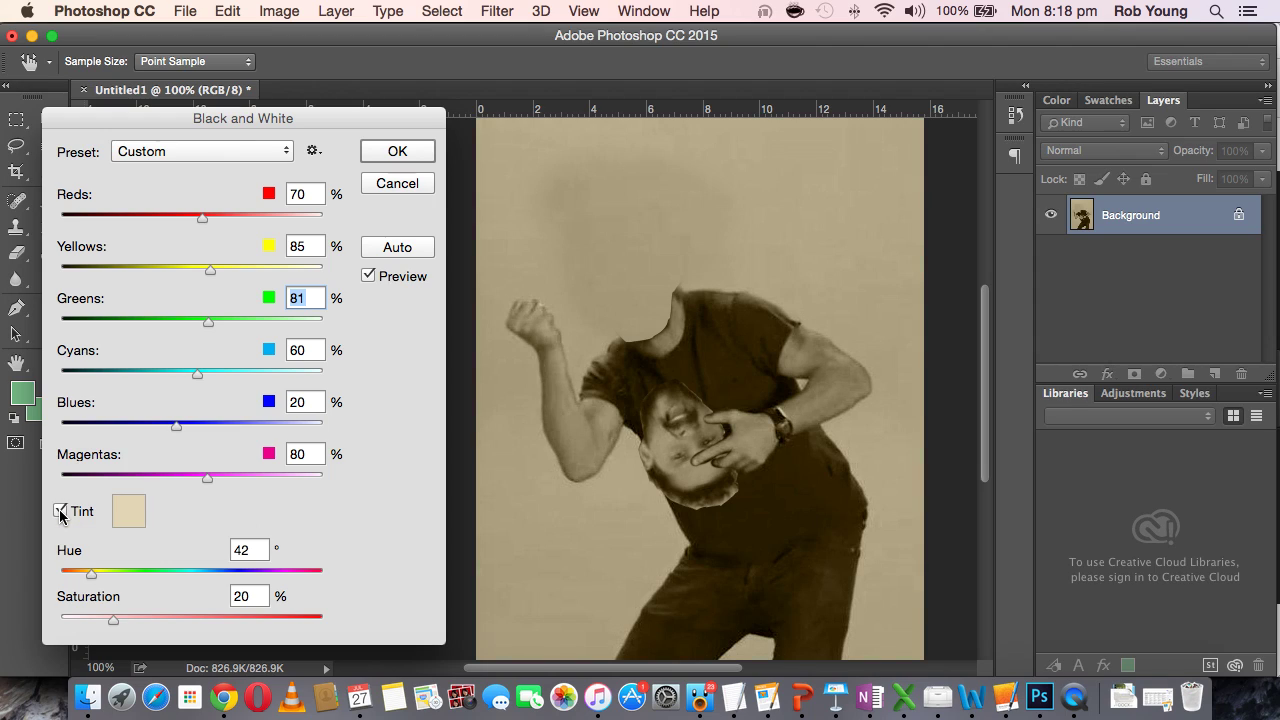
click(128, 511)
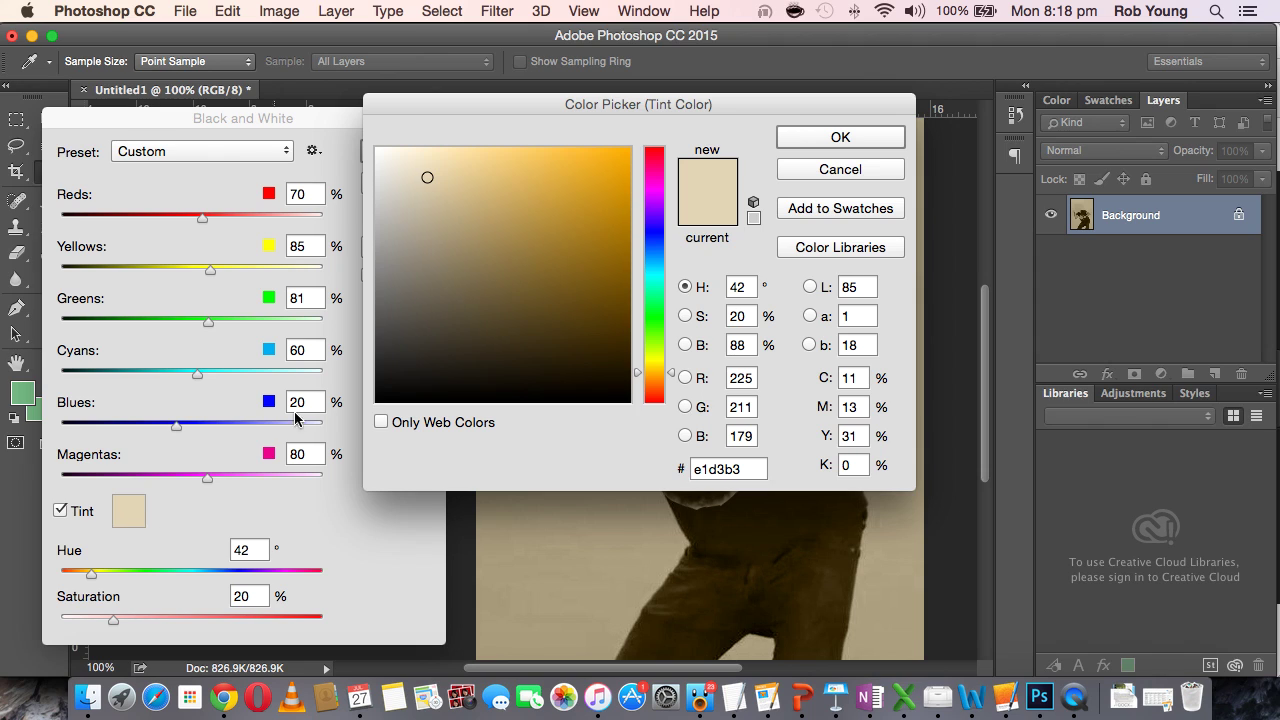
click(426, 177)
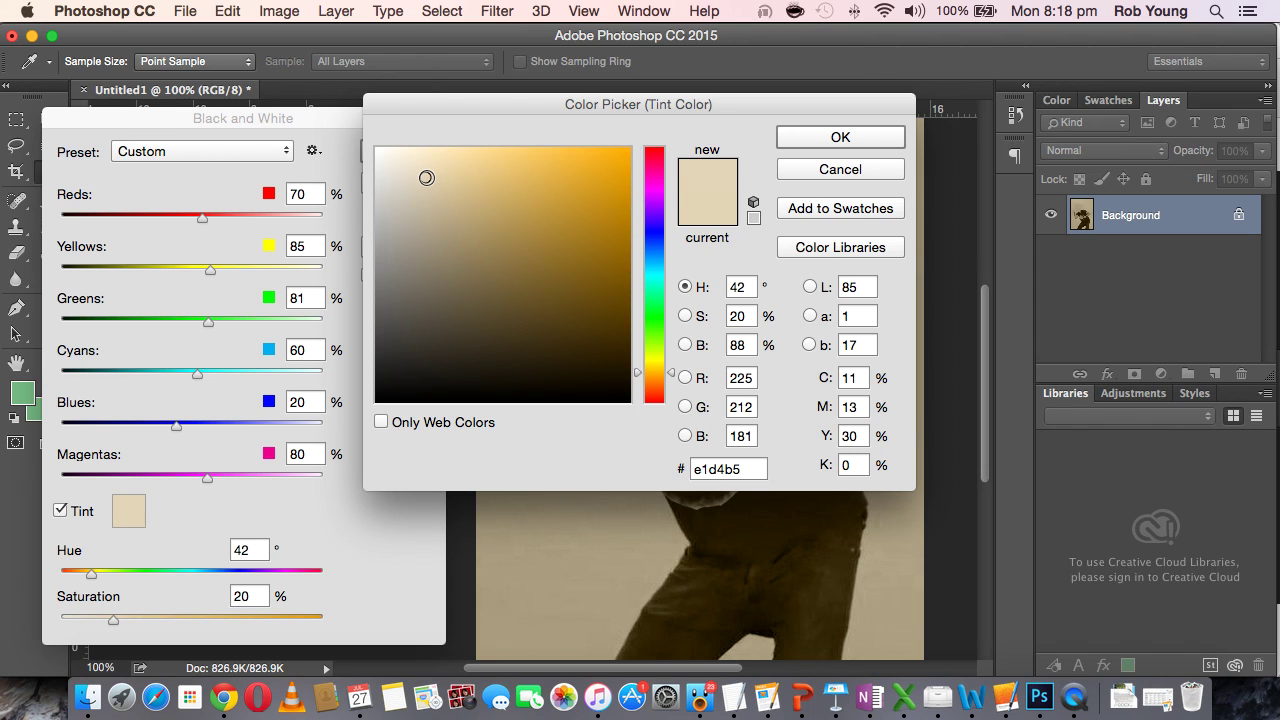
drag(532, 100, 170, 66)
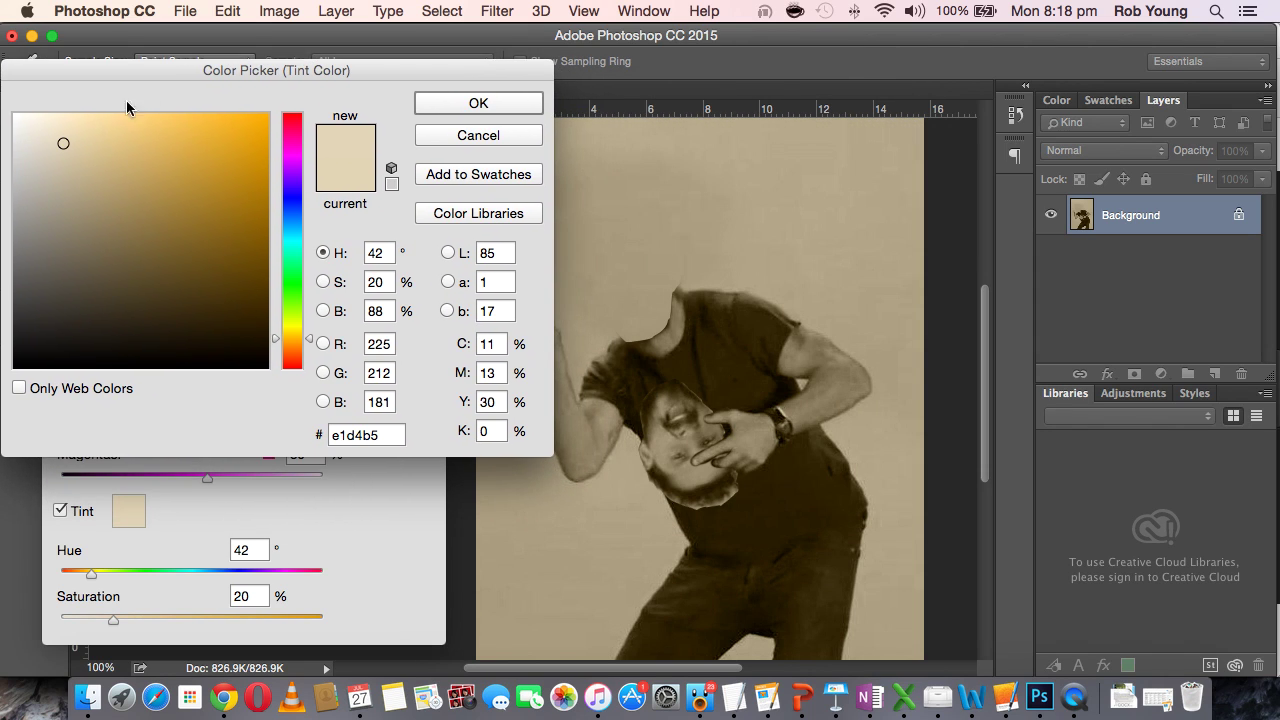
drag(62, 148, 81, 151)
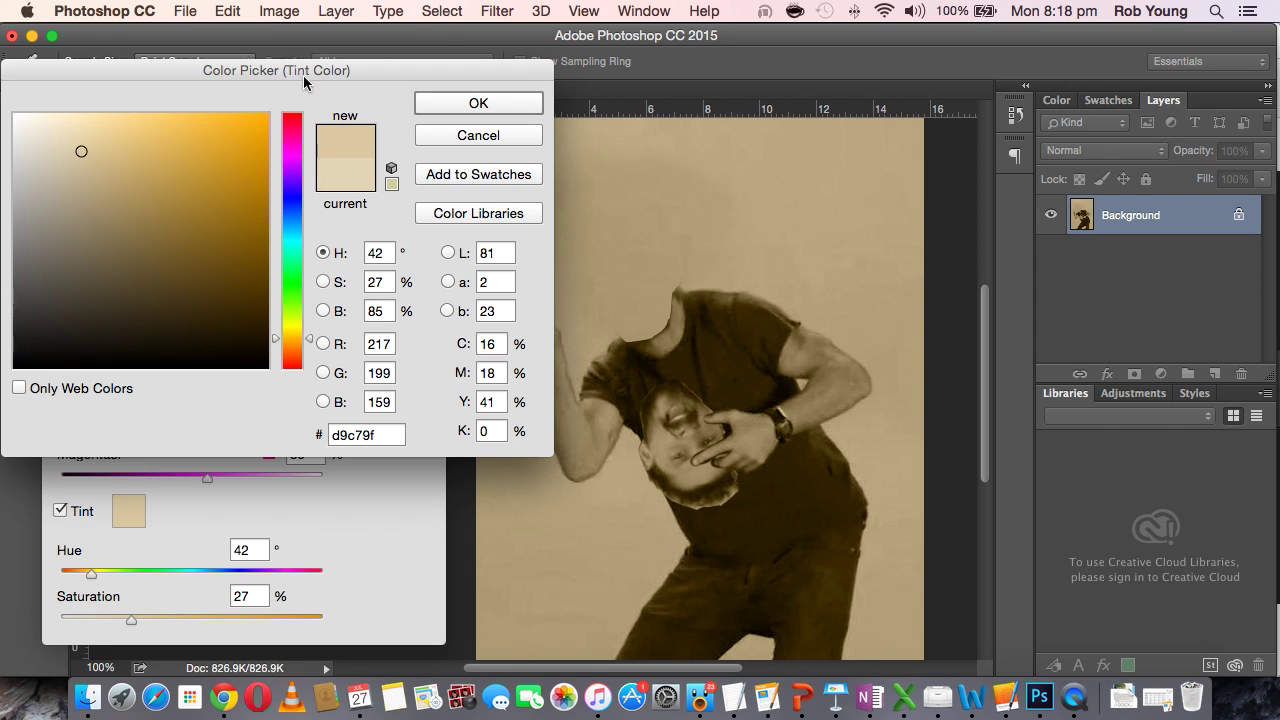
click(470, 106)
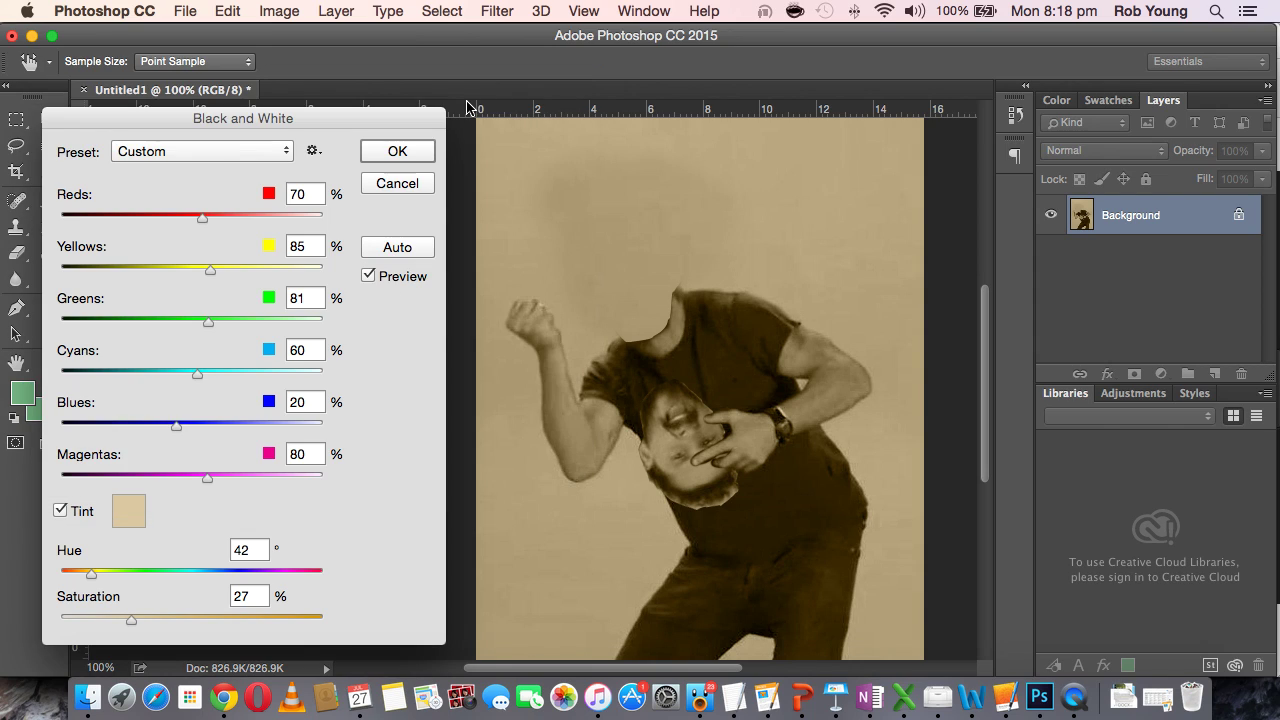
click(392, 151)
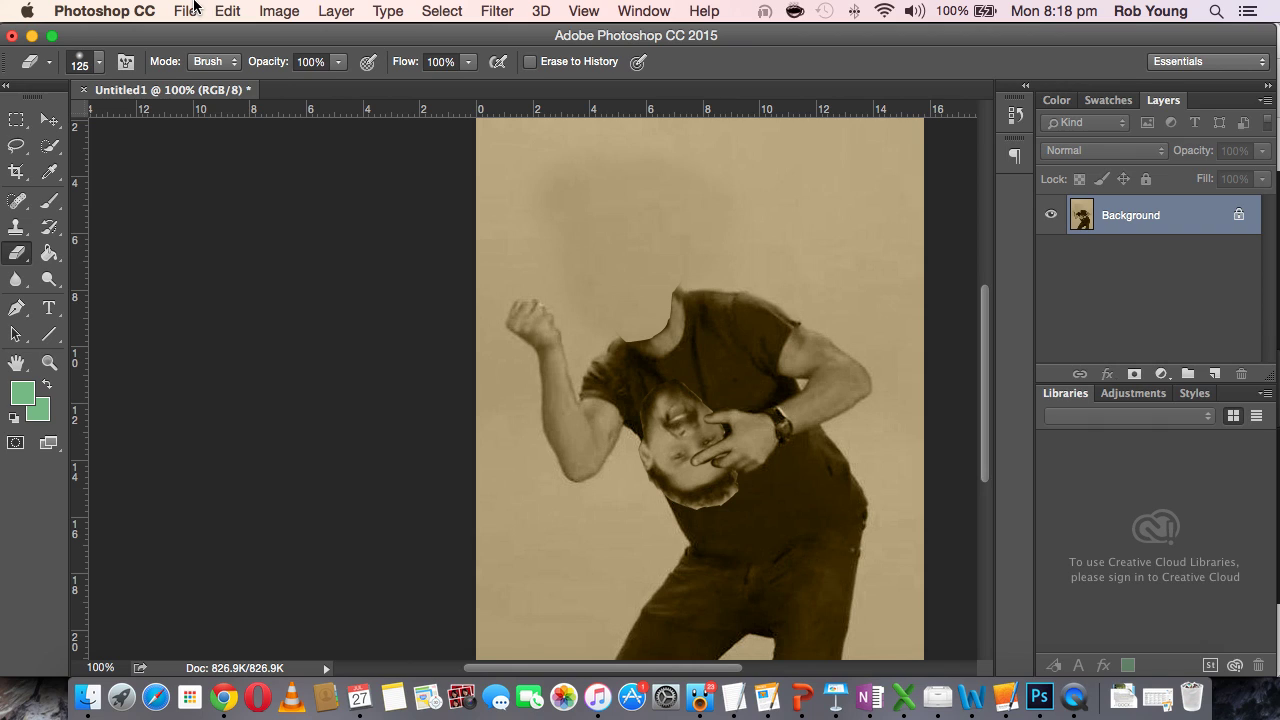
Save the image in the headless shia folder as shiheadless.jpg, in JPEG format with maximum quality 12 and the Baseline ("Standard") option.
alt+super+click(659, 393)
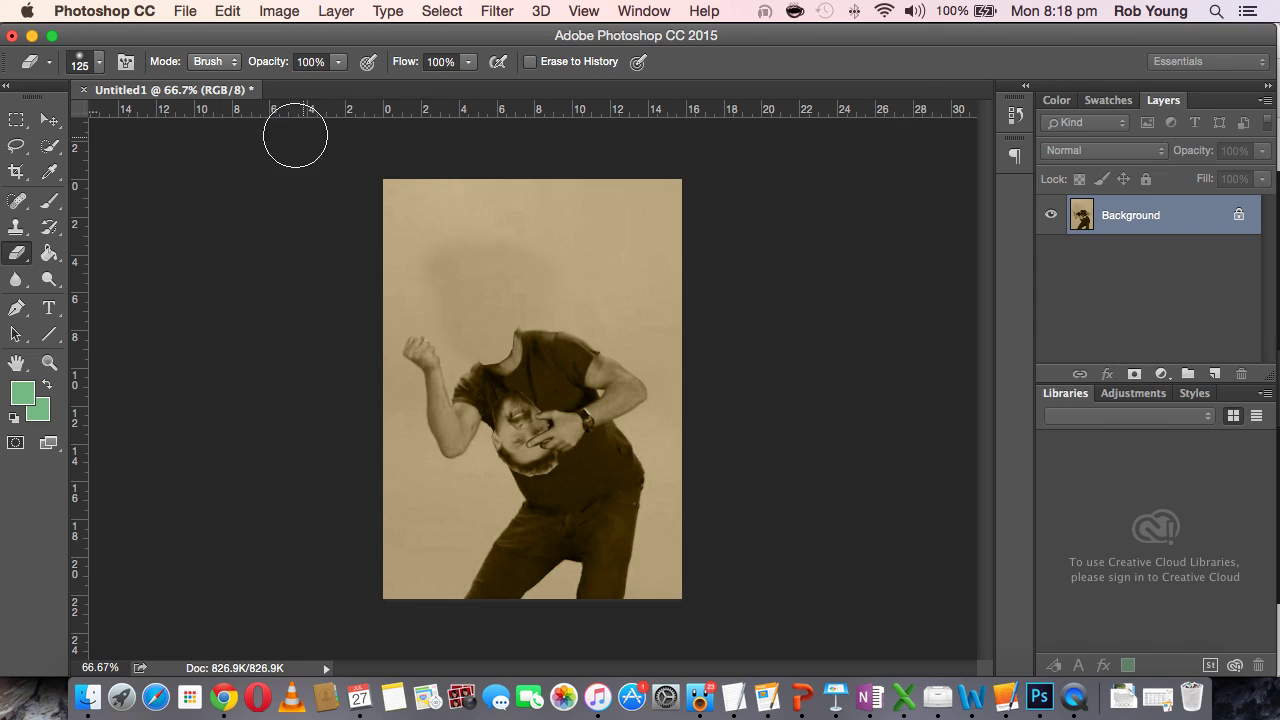
click(185, 10)
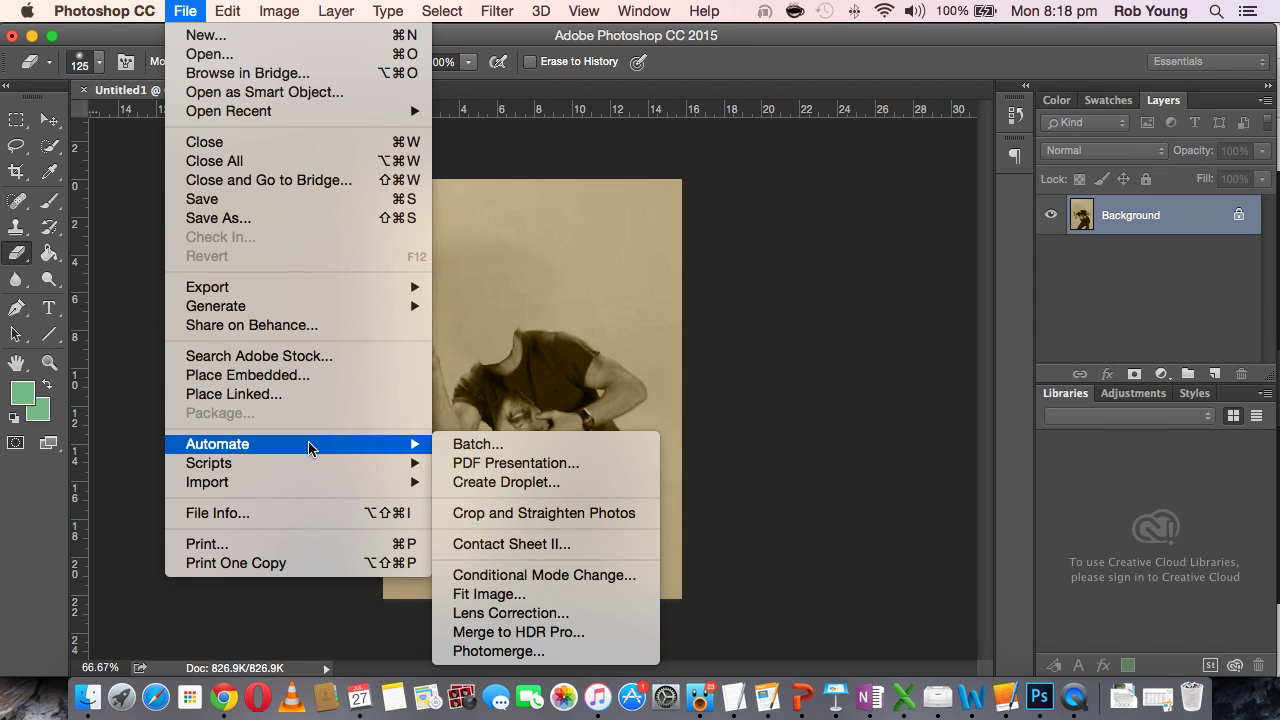
click(267, 218)
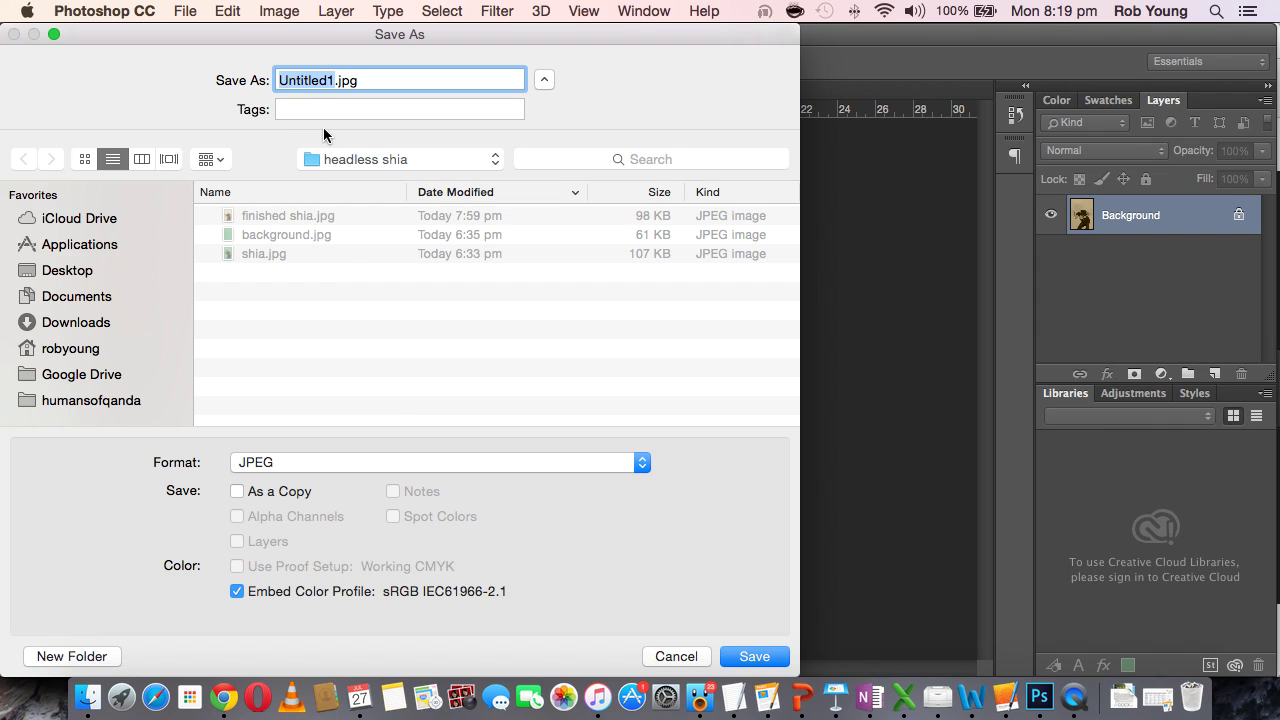
text(shiheadless)
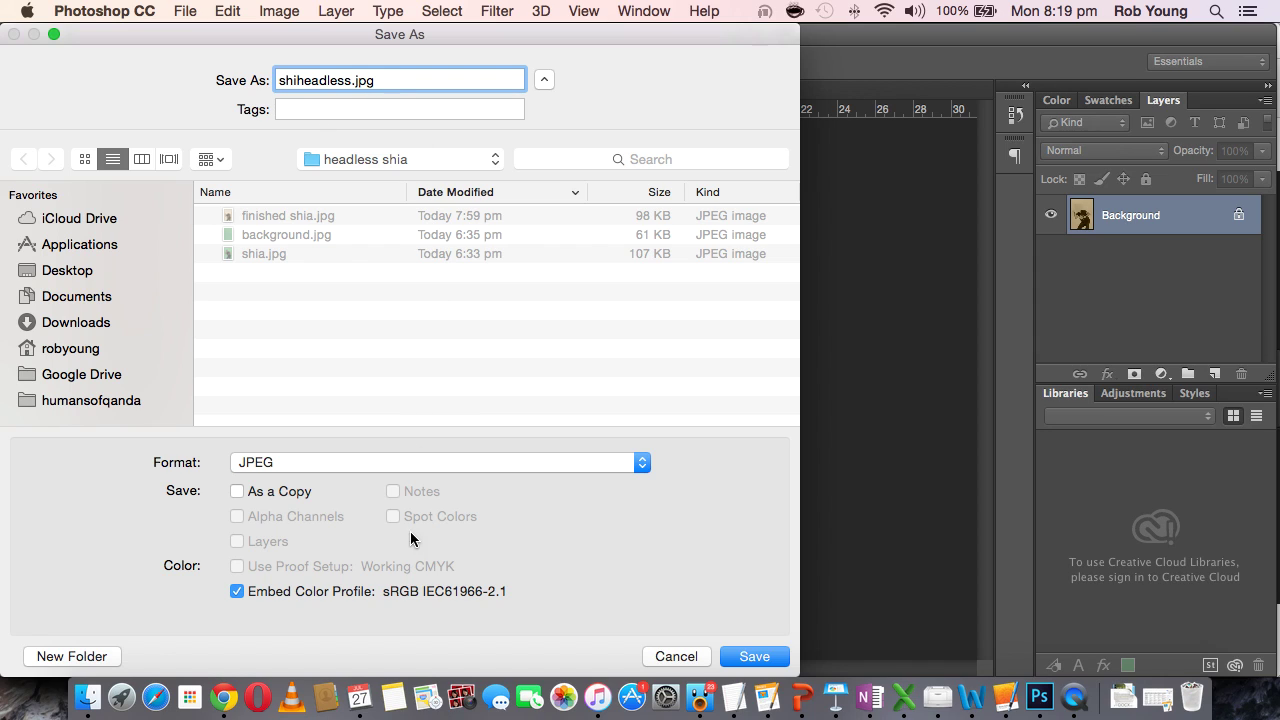
click(423, 463)
click(404, 464)
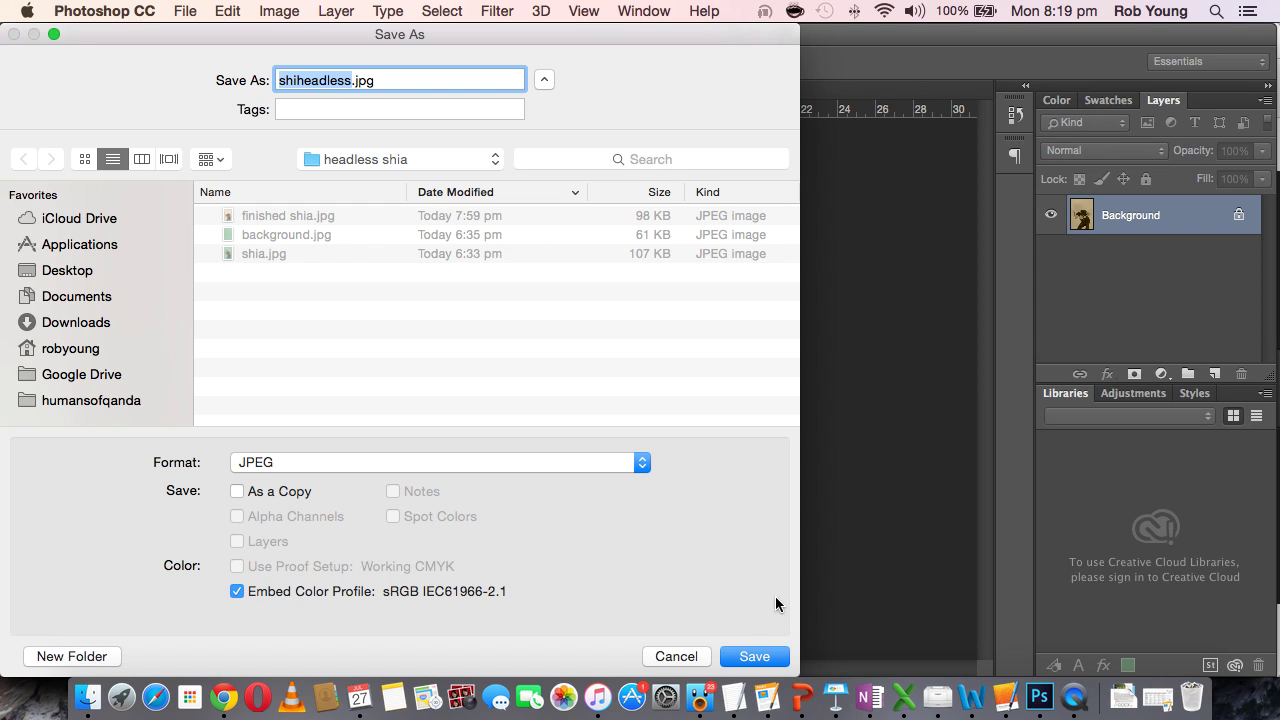
click(763, 657)
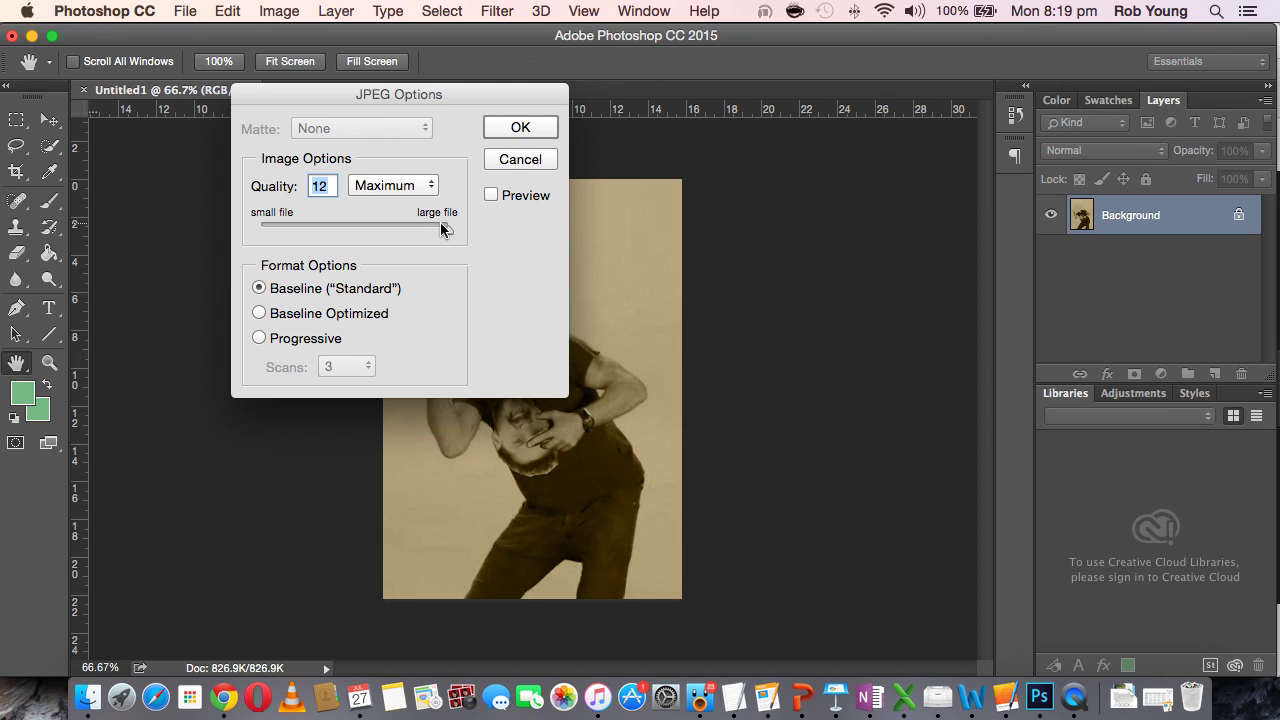
drag(447, 229, 474, 237)
click(520, 128)
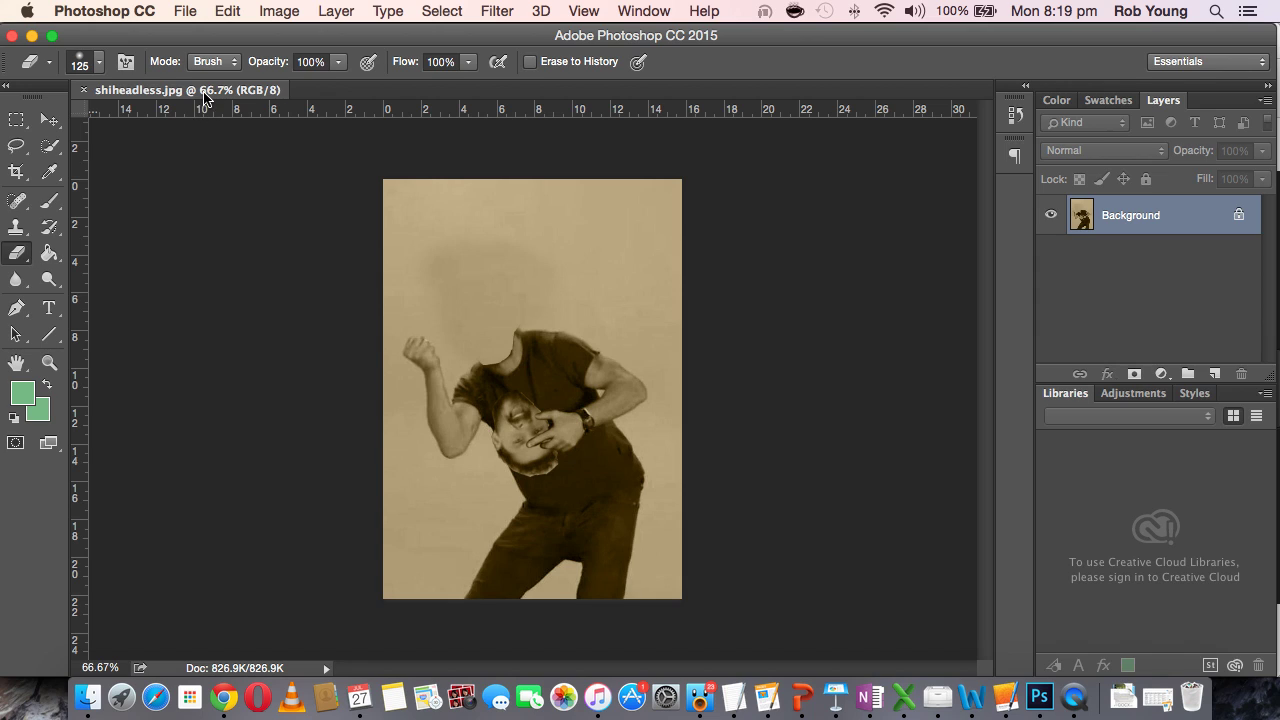
Undock the shiheadless.jpg document into a floating window.
drag(209, 95, 352, 121)
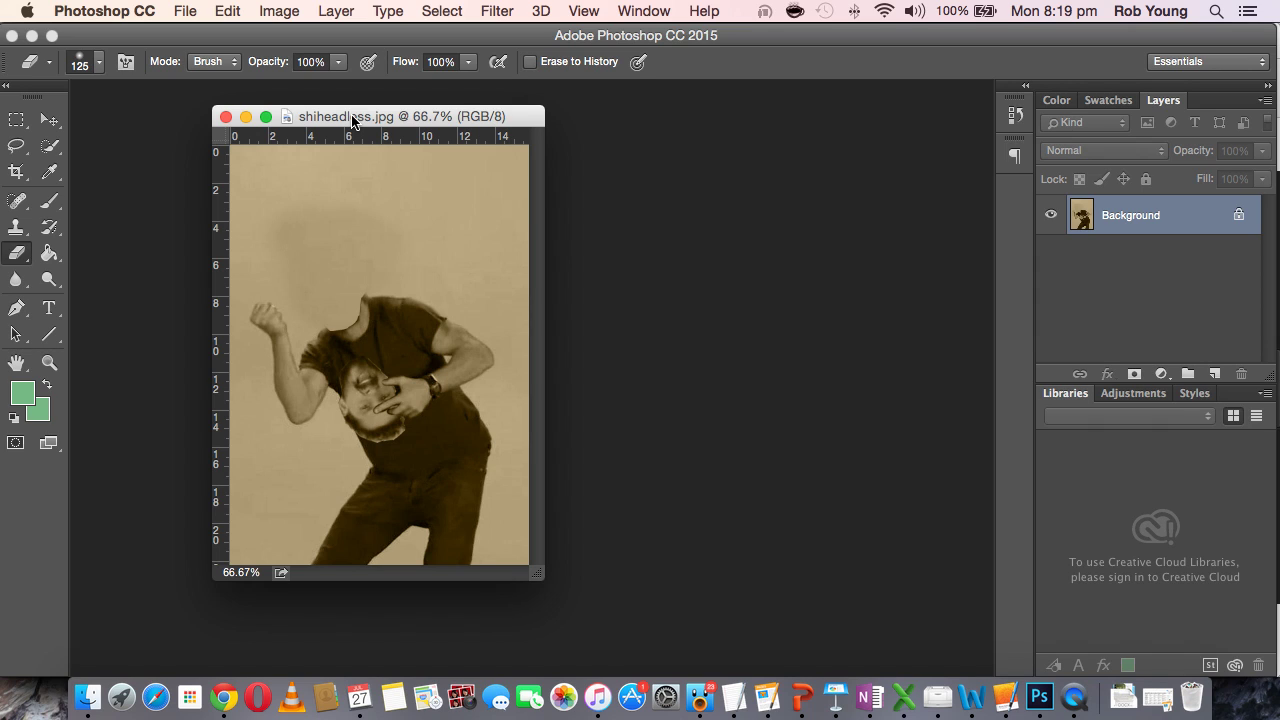
mouse_move(352, 121)
mouse_down()
mouse_move(470, 130)
mouse_move(370, 127)
mouse_up()
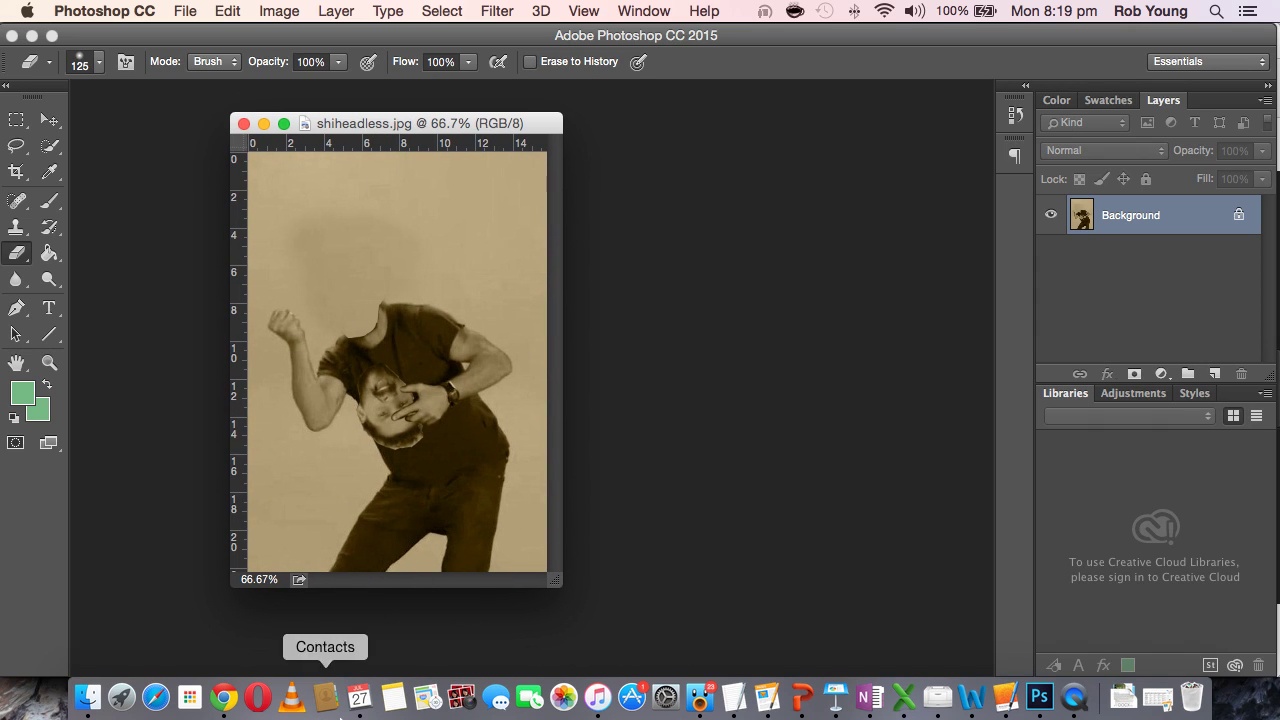
Switch to Chrome and browse through the Victorian era headless portraits in the image results to examine example photos.
click(224, 697)
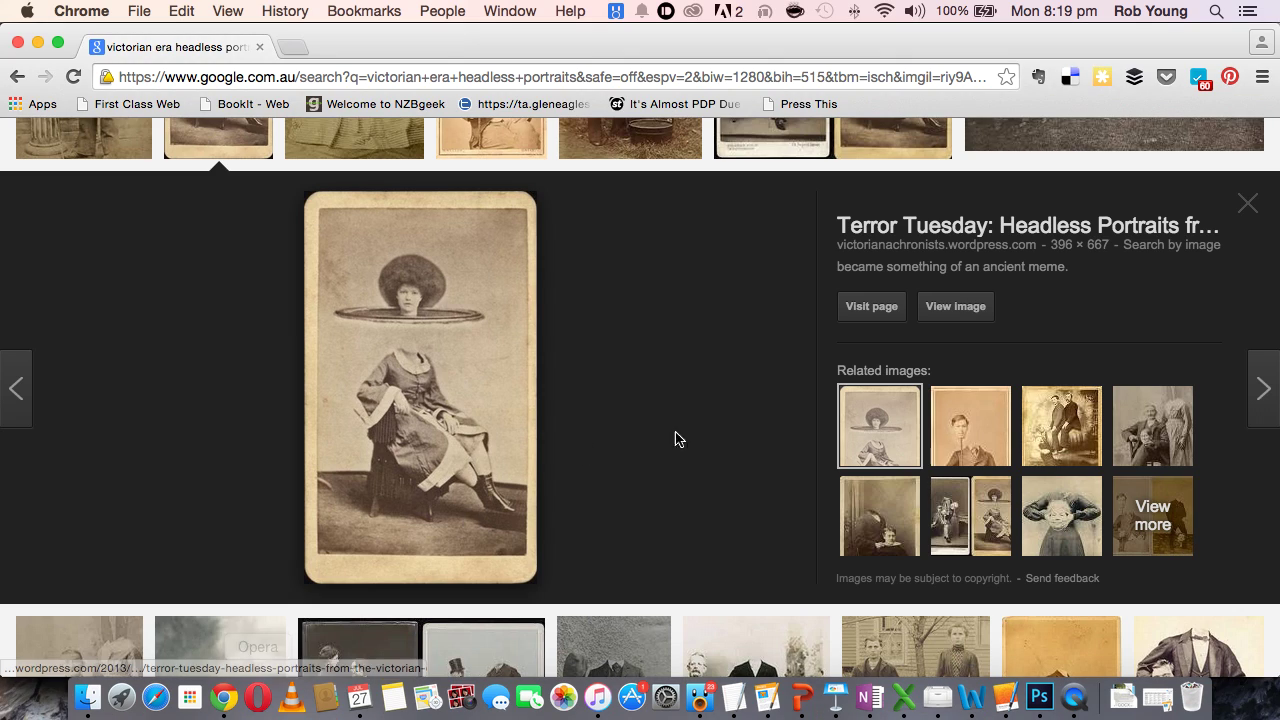
key(Right)
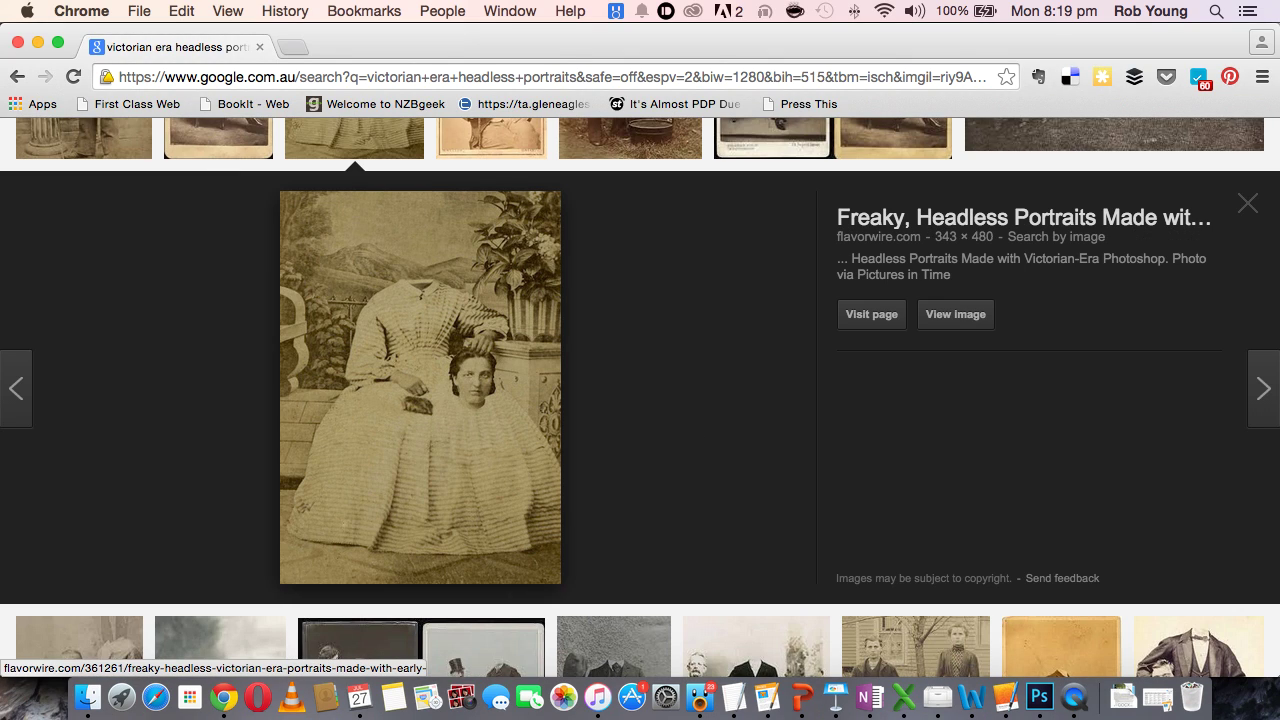
key(Right)
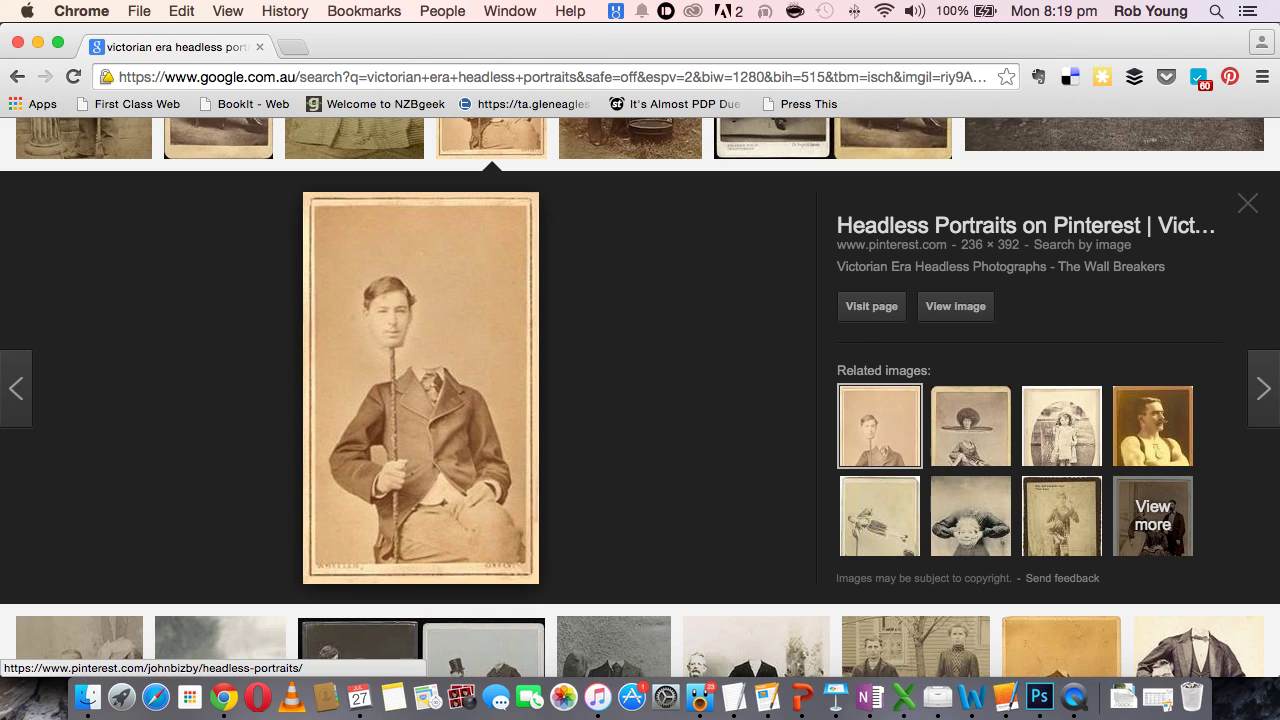
key(Right)
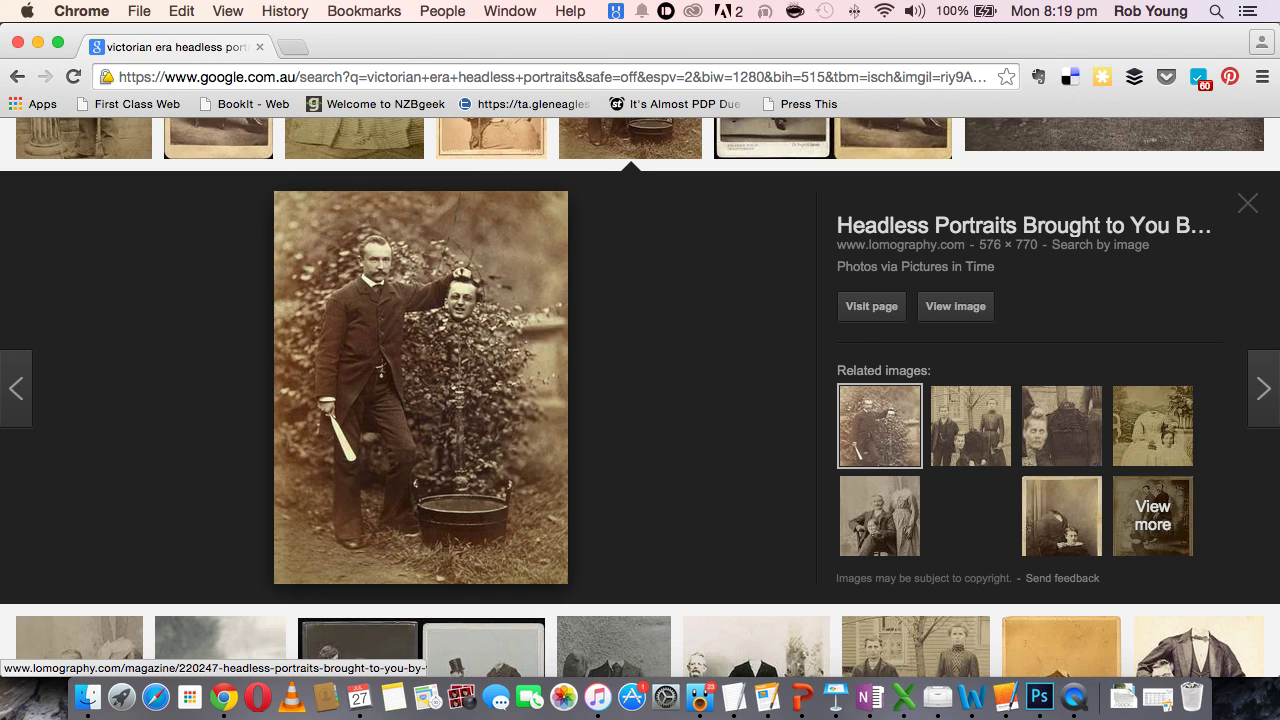
key(Right)
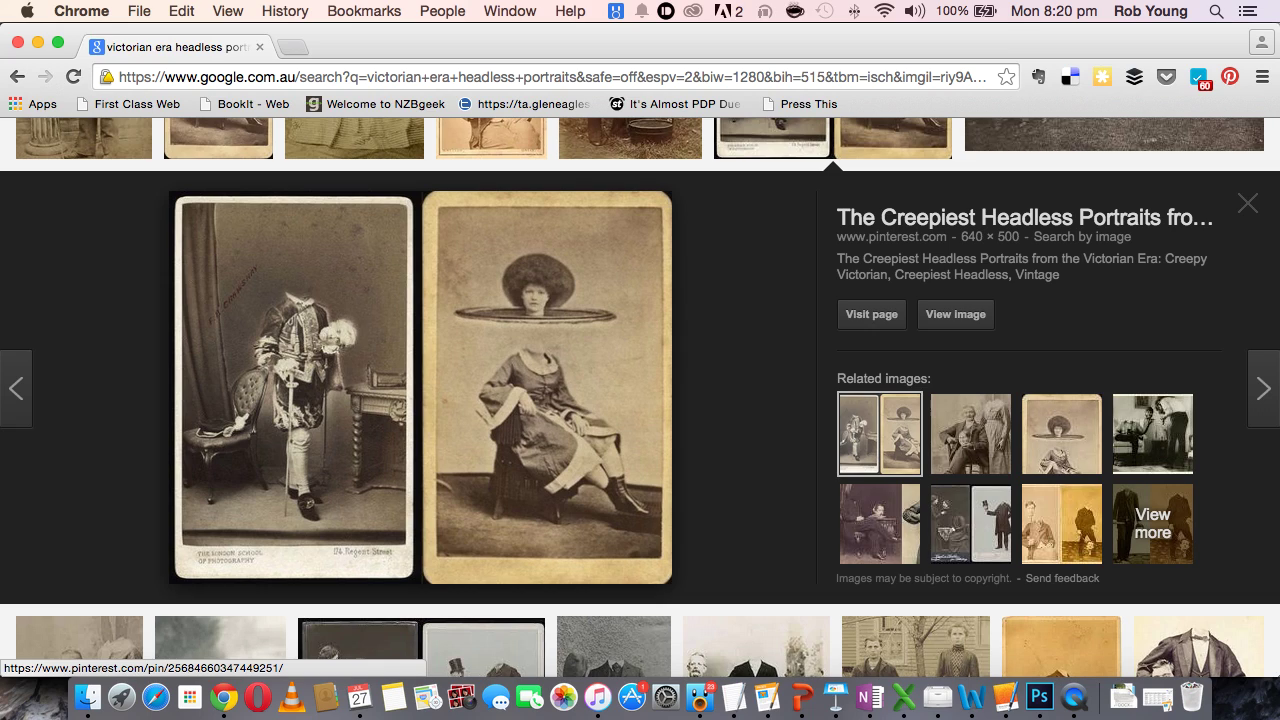
key(Right)
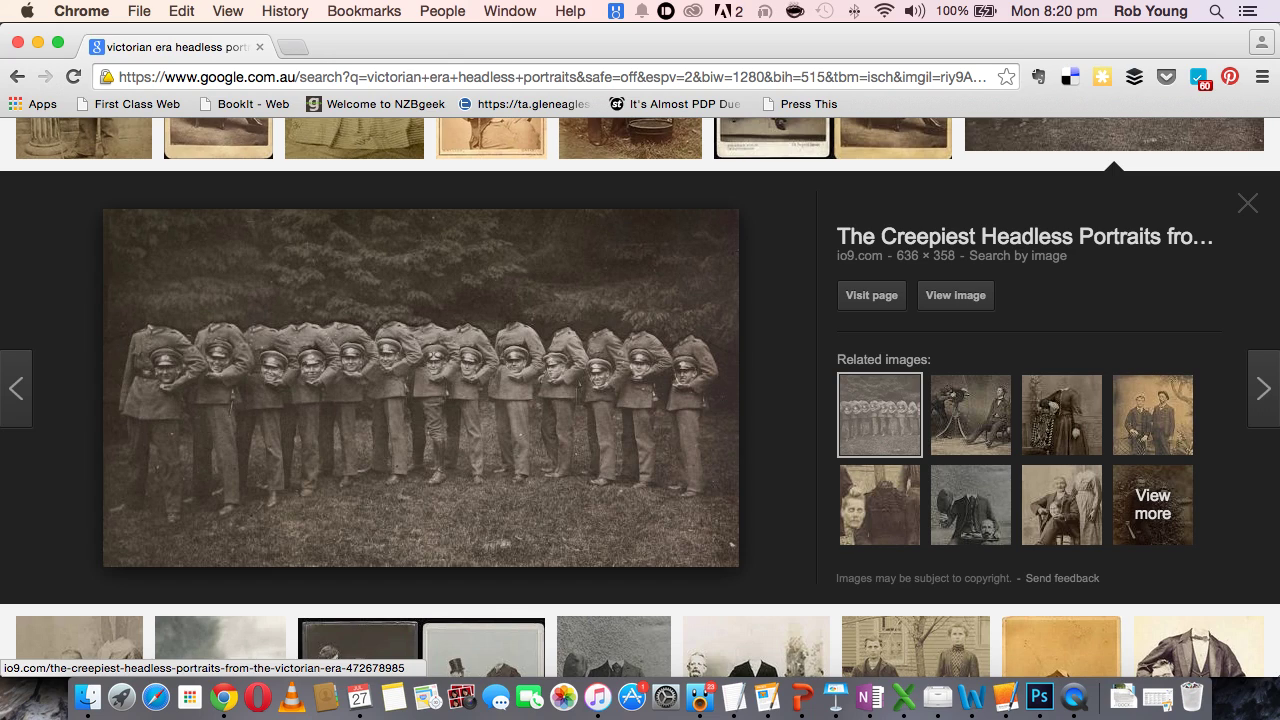
key(Right)
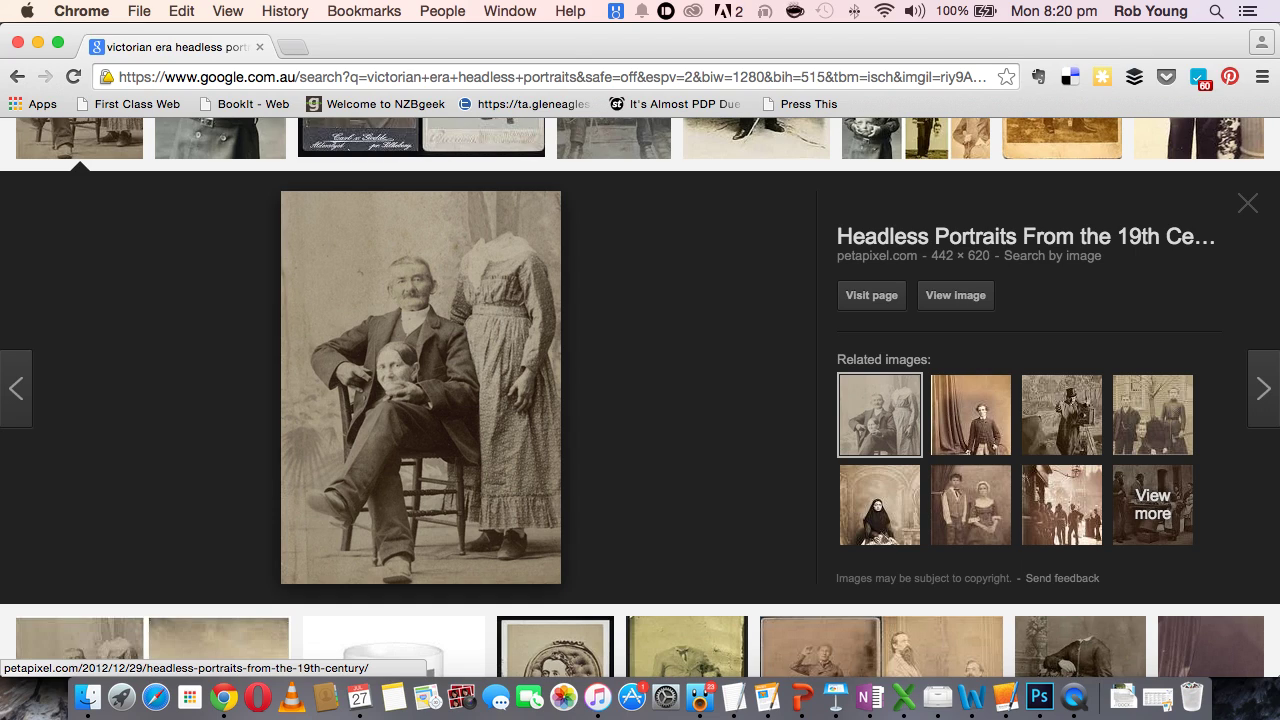
key(Right)
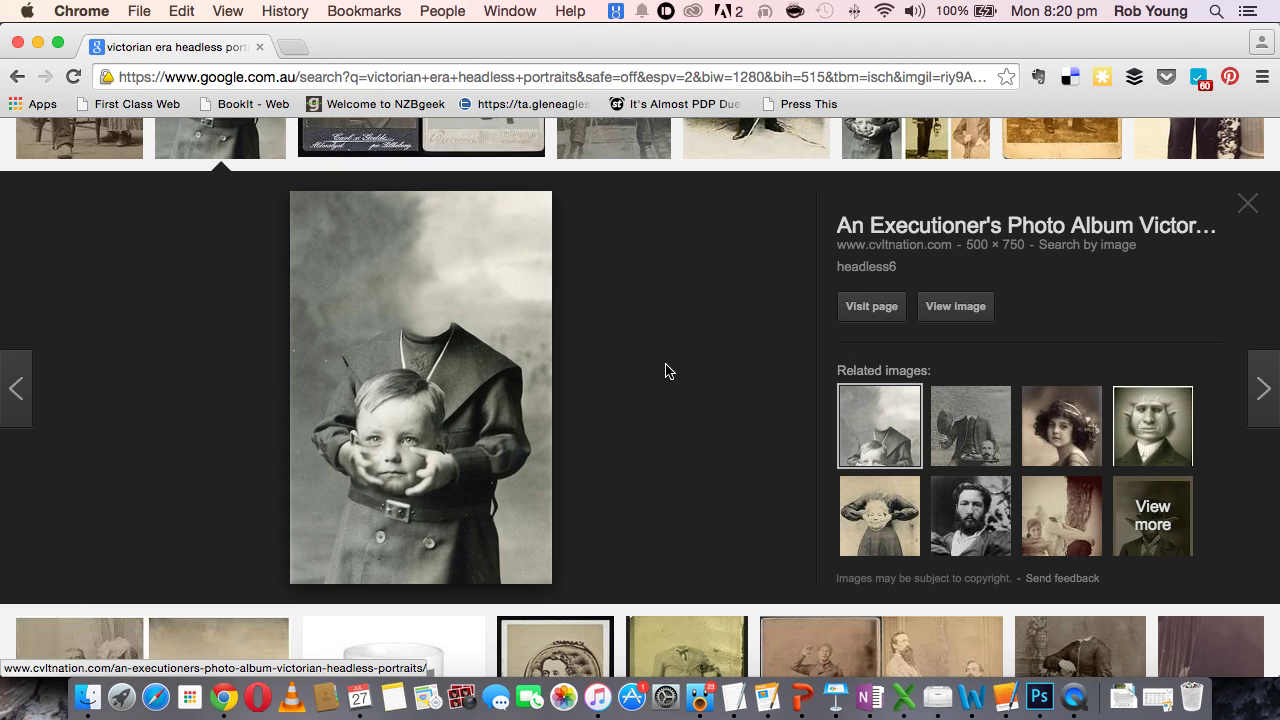
key(Right)
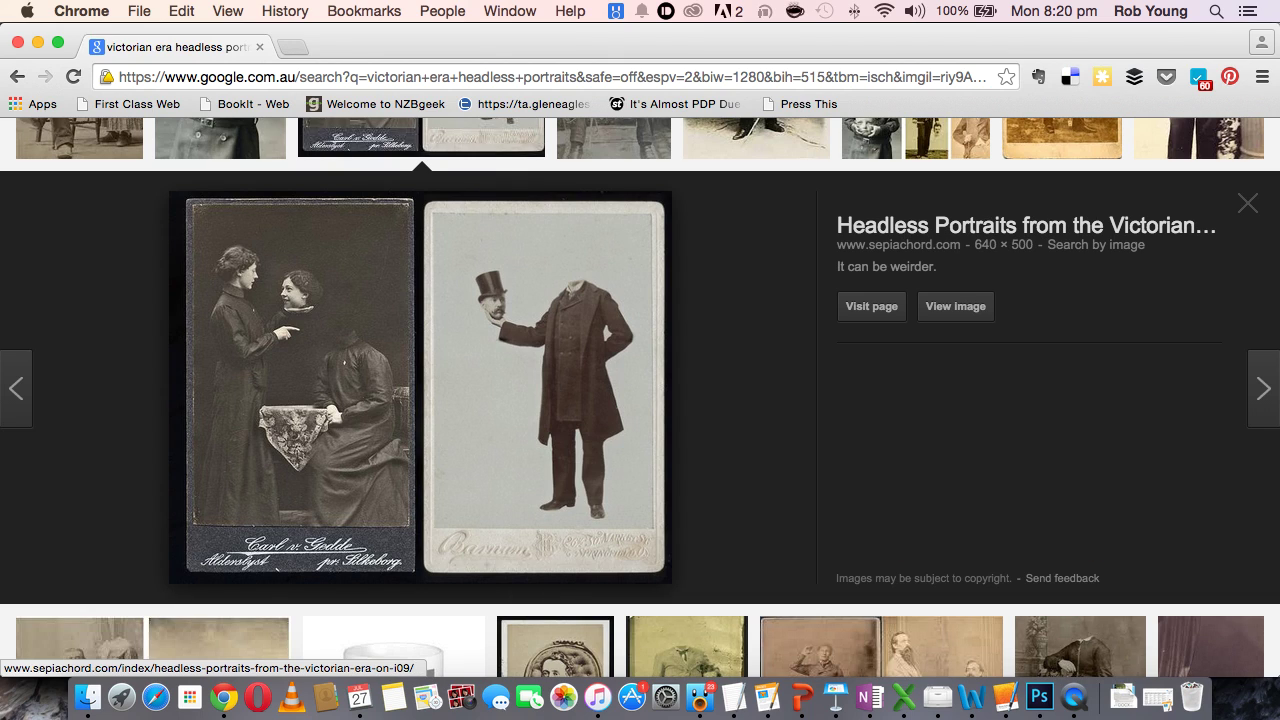
key(Right)
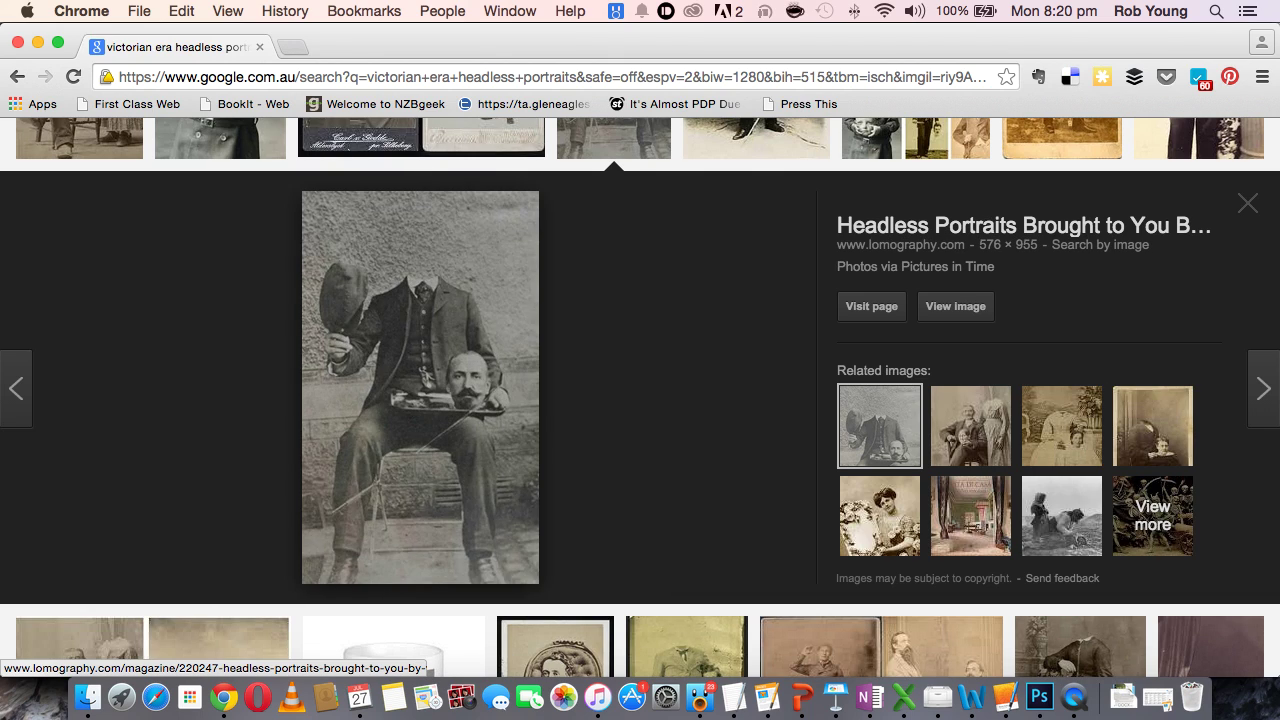
key(Right)
key(Right)
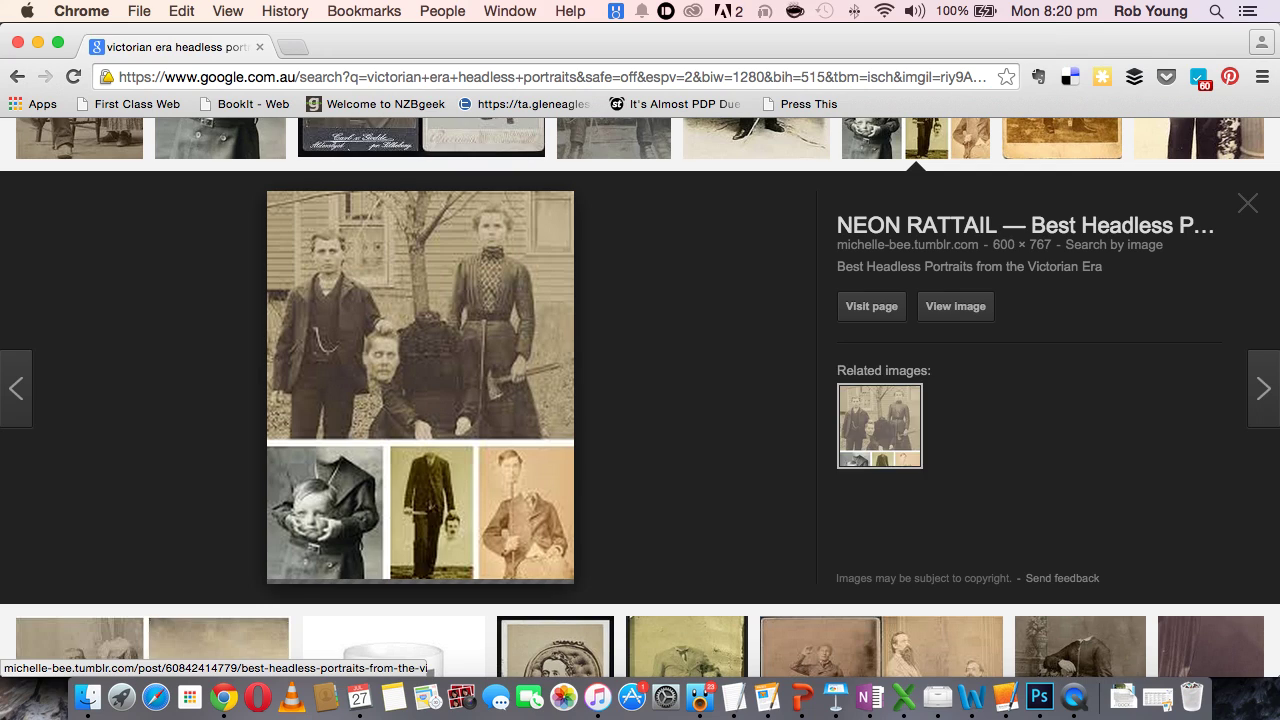
key(Right)
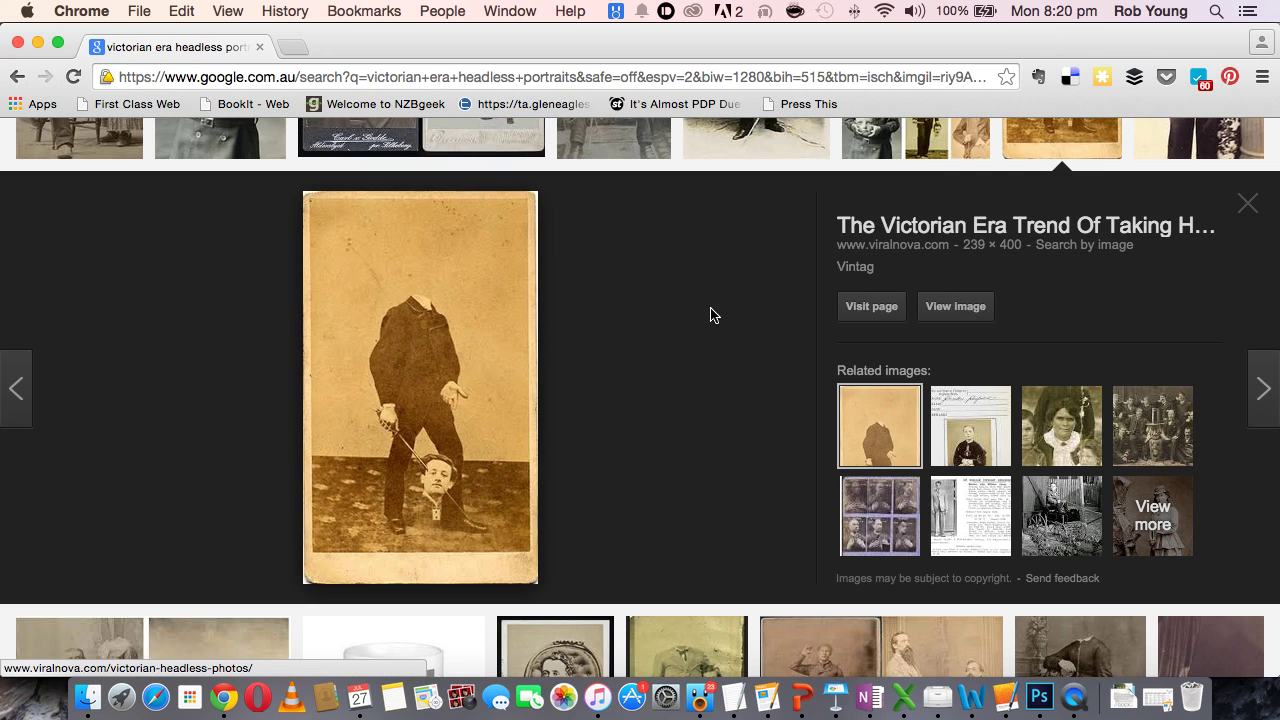
key(Right)
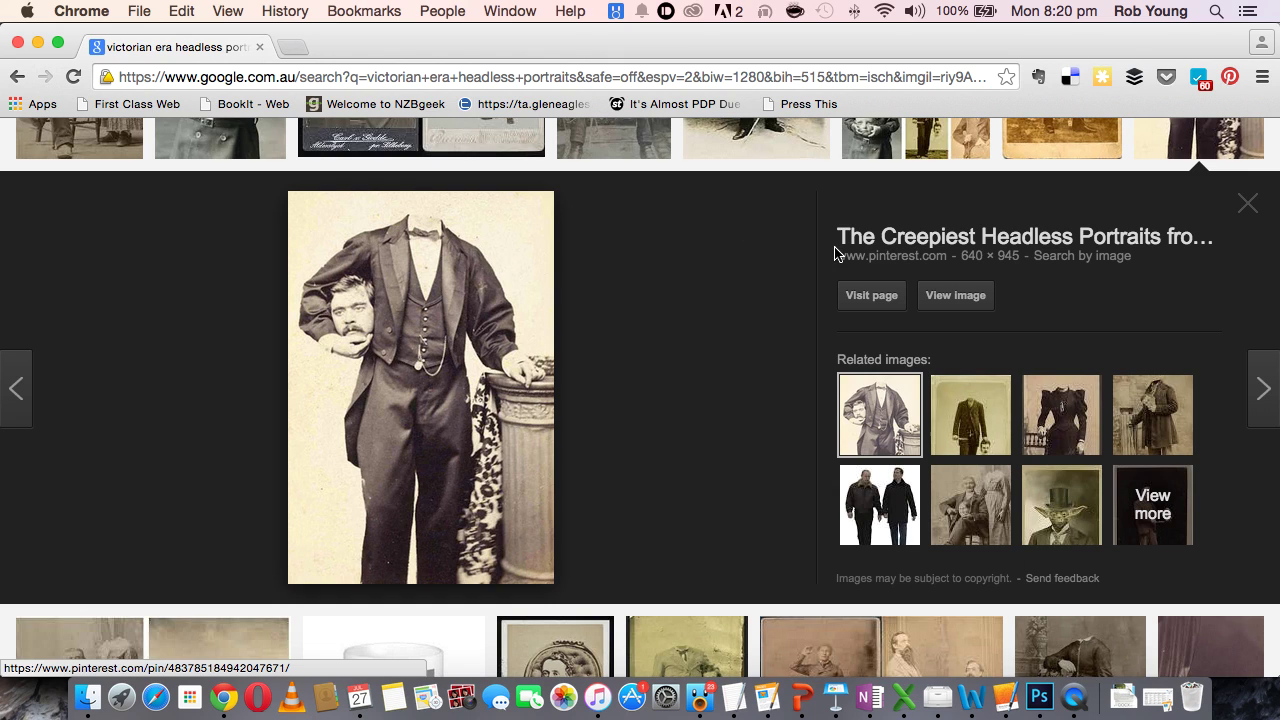
click(1074, 700)
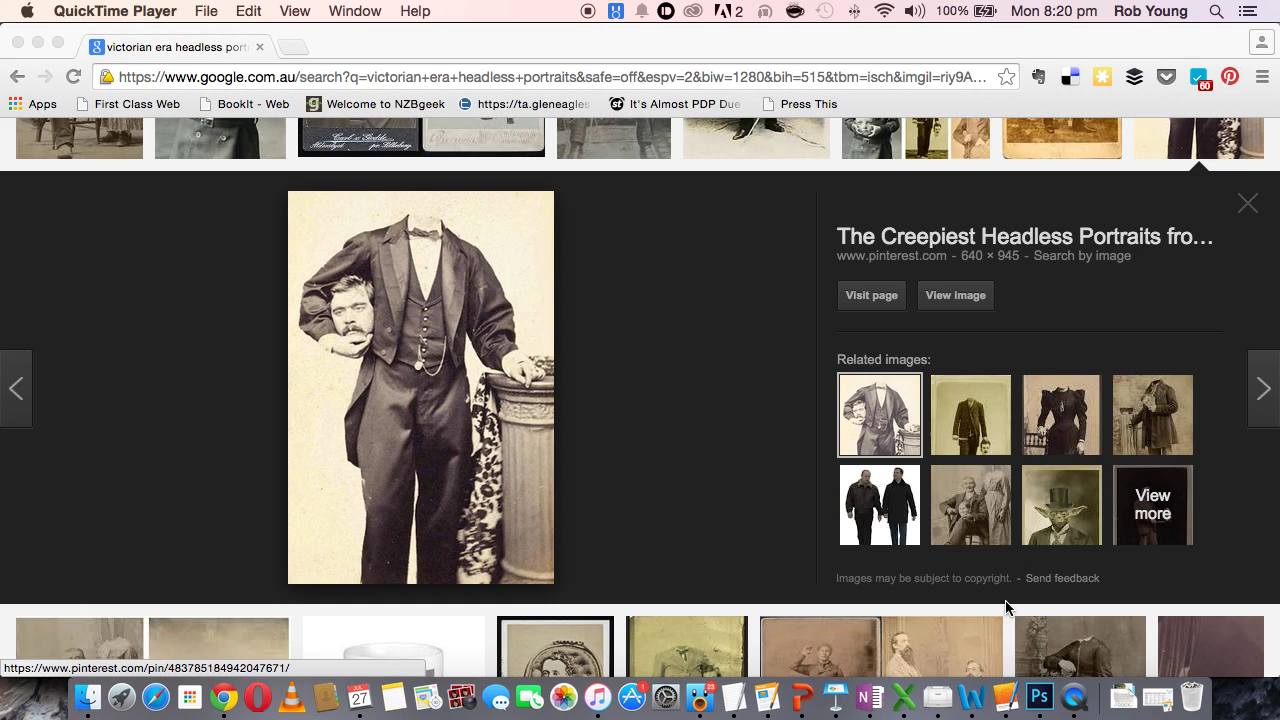